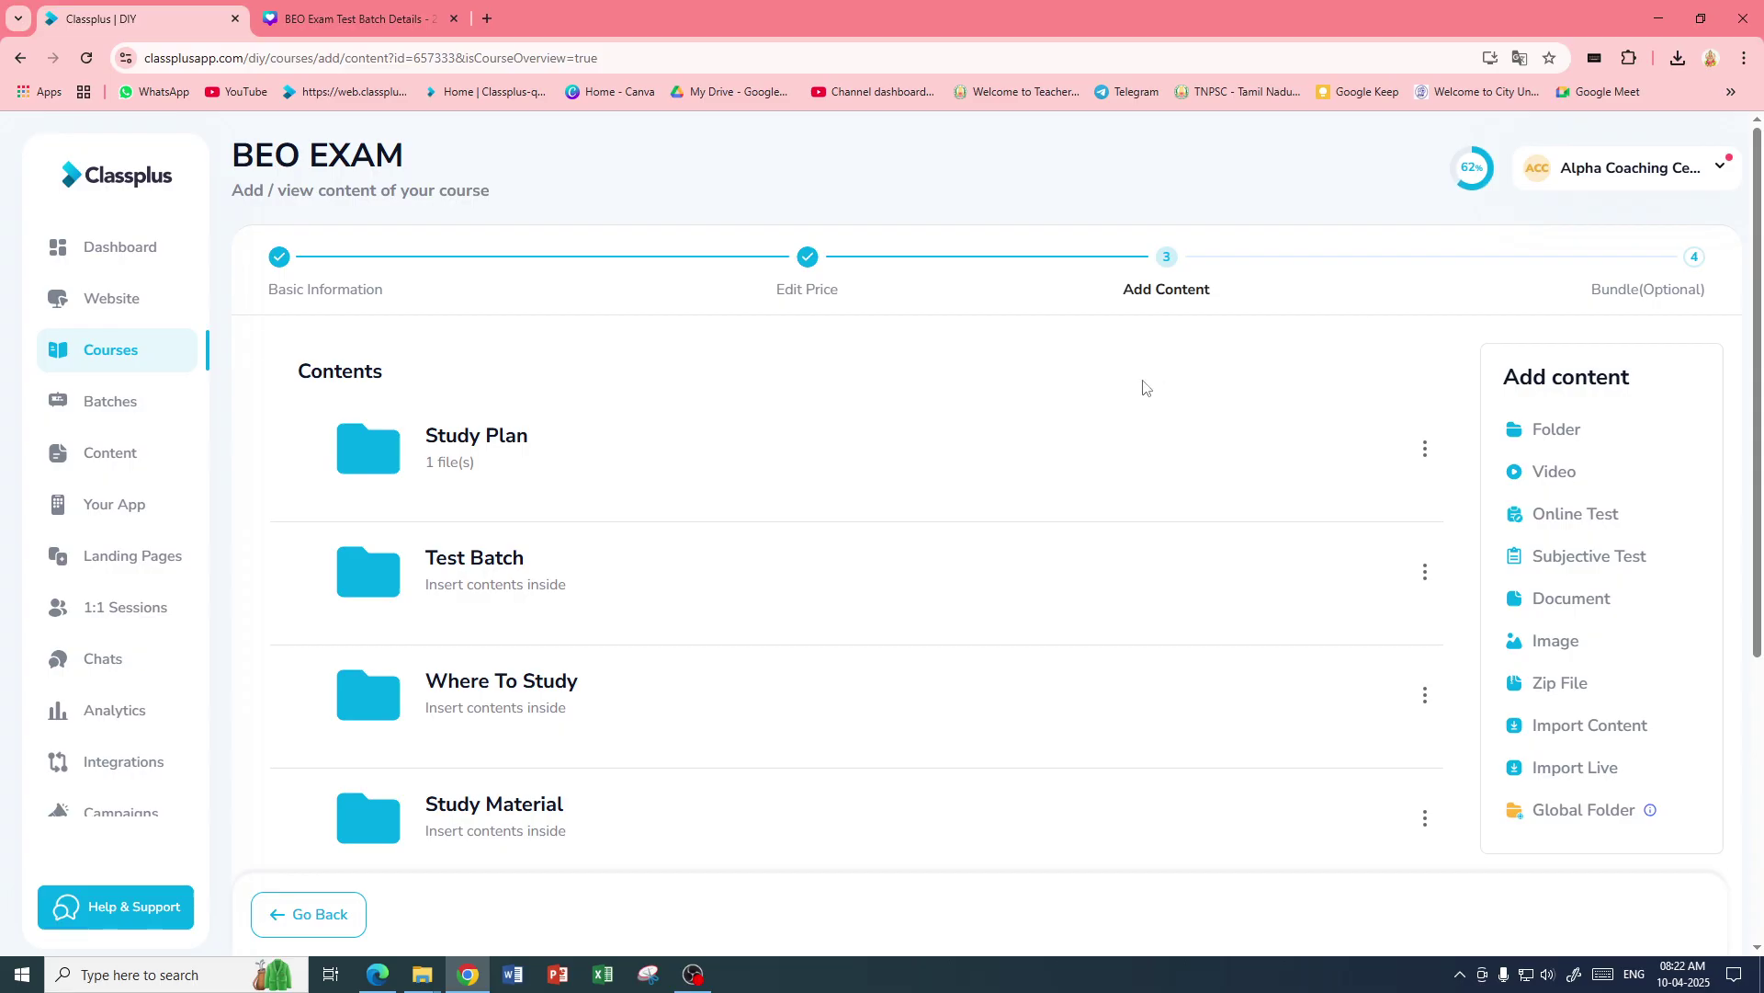
- Open the Study Plan document from the Study Plan folder and page through its test schedule and joining instructions
{"action": "left_click", "coordinate": [372, 358]}
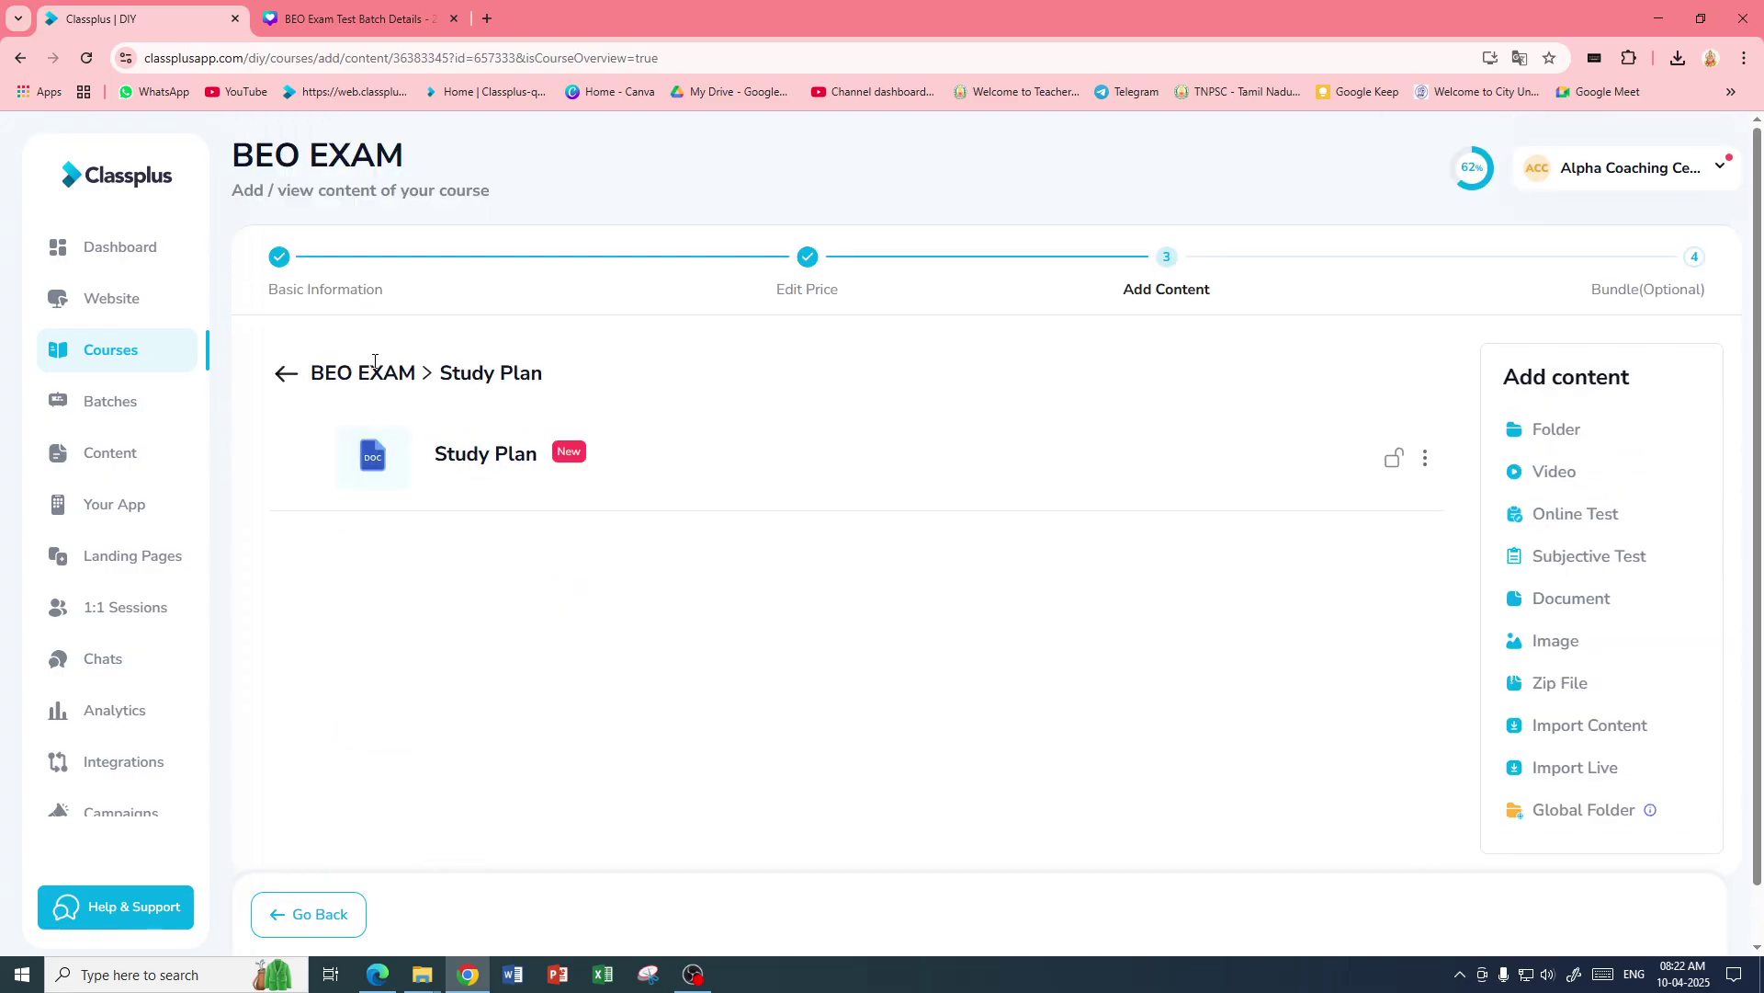
{"action": "left_click", "coordinate": [377, 457]}
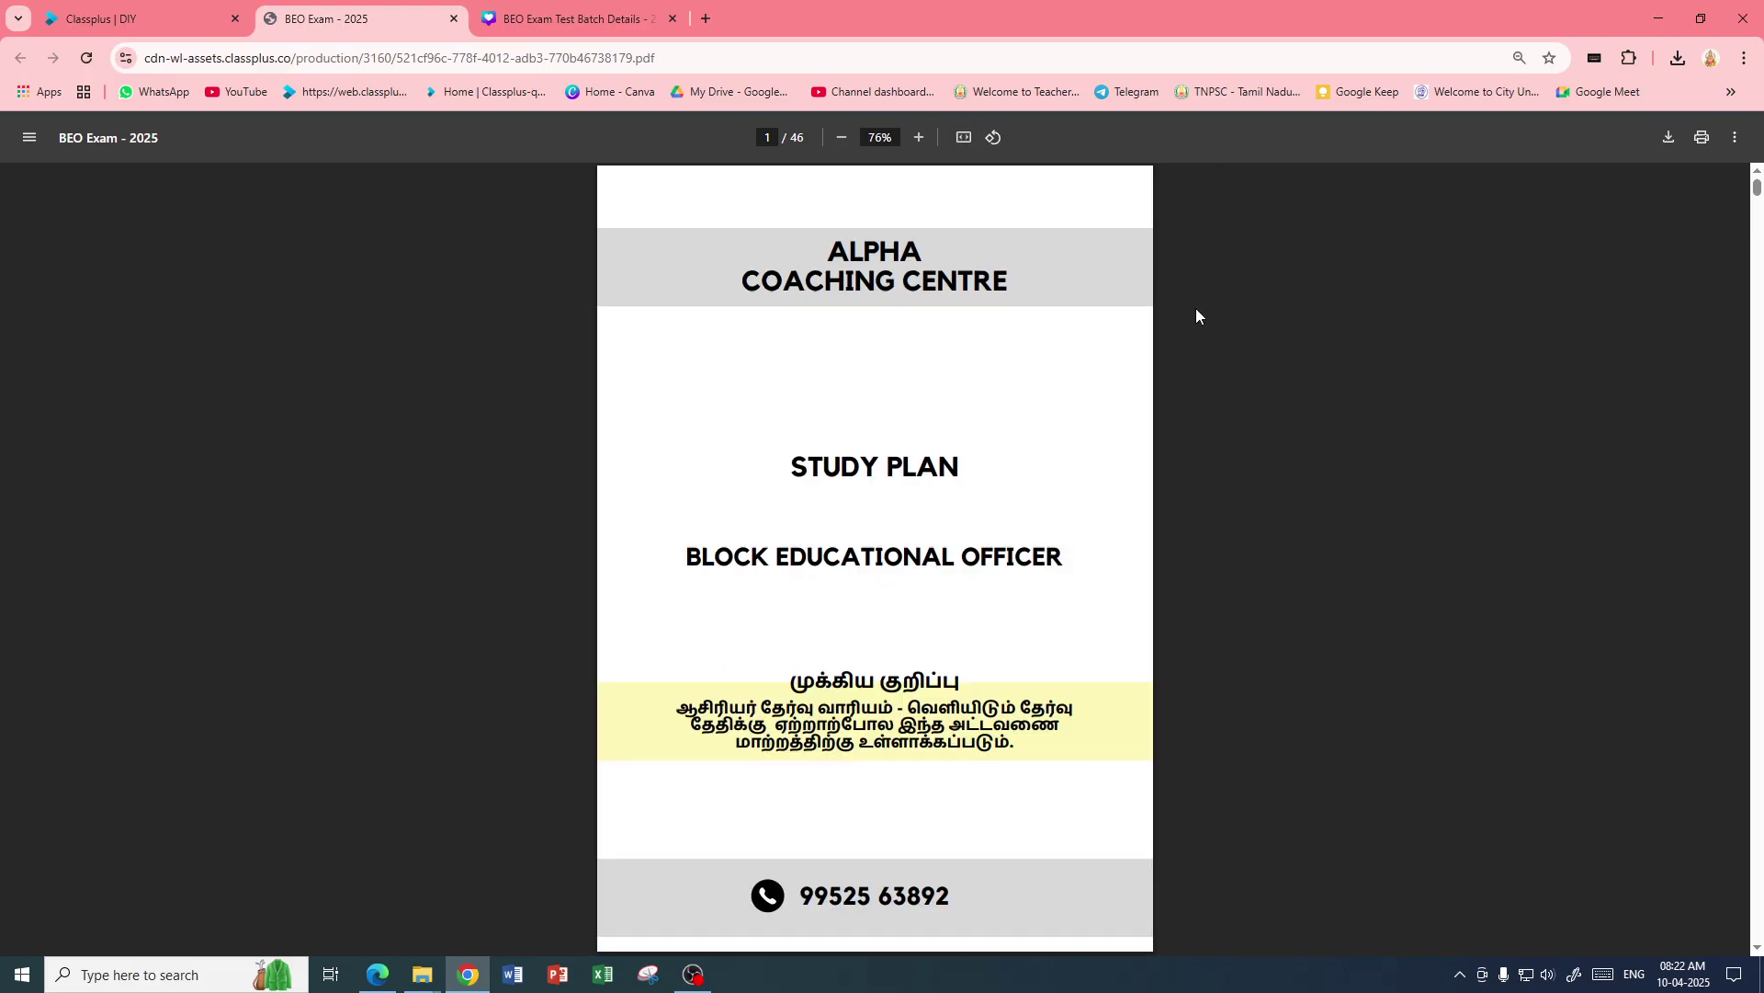
{"action": "scroll", "coordinate": [1195, 307], "scroll_direction": "down", "scroll_amount": 5}
{"action": "key", "text": "Page_Down"}
{"action": "key", "text": "Page_Down"}
{"action": "key", "text": "Page_Down"}
{"action": "key", "text": "Page_Down"}
{"action": "key", "text": "Page_Down"}
{"action": "key", "text": "Page_Down"}
{"action": "key", "text": "Page_Down"}
{"action": "key", "text": "Page_Down"}
{"action": "key", "text": "Page_Down"}
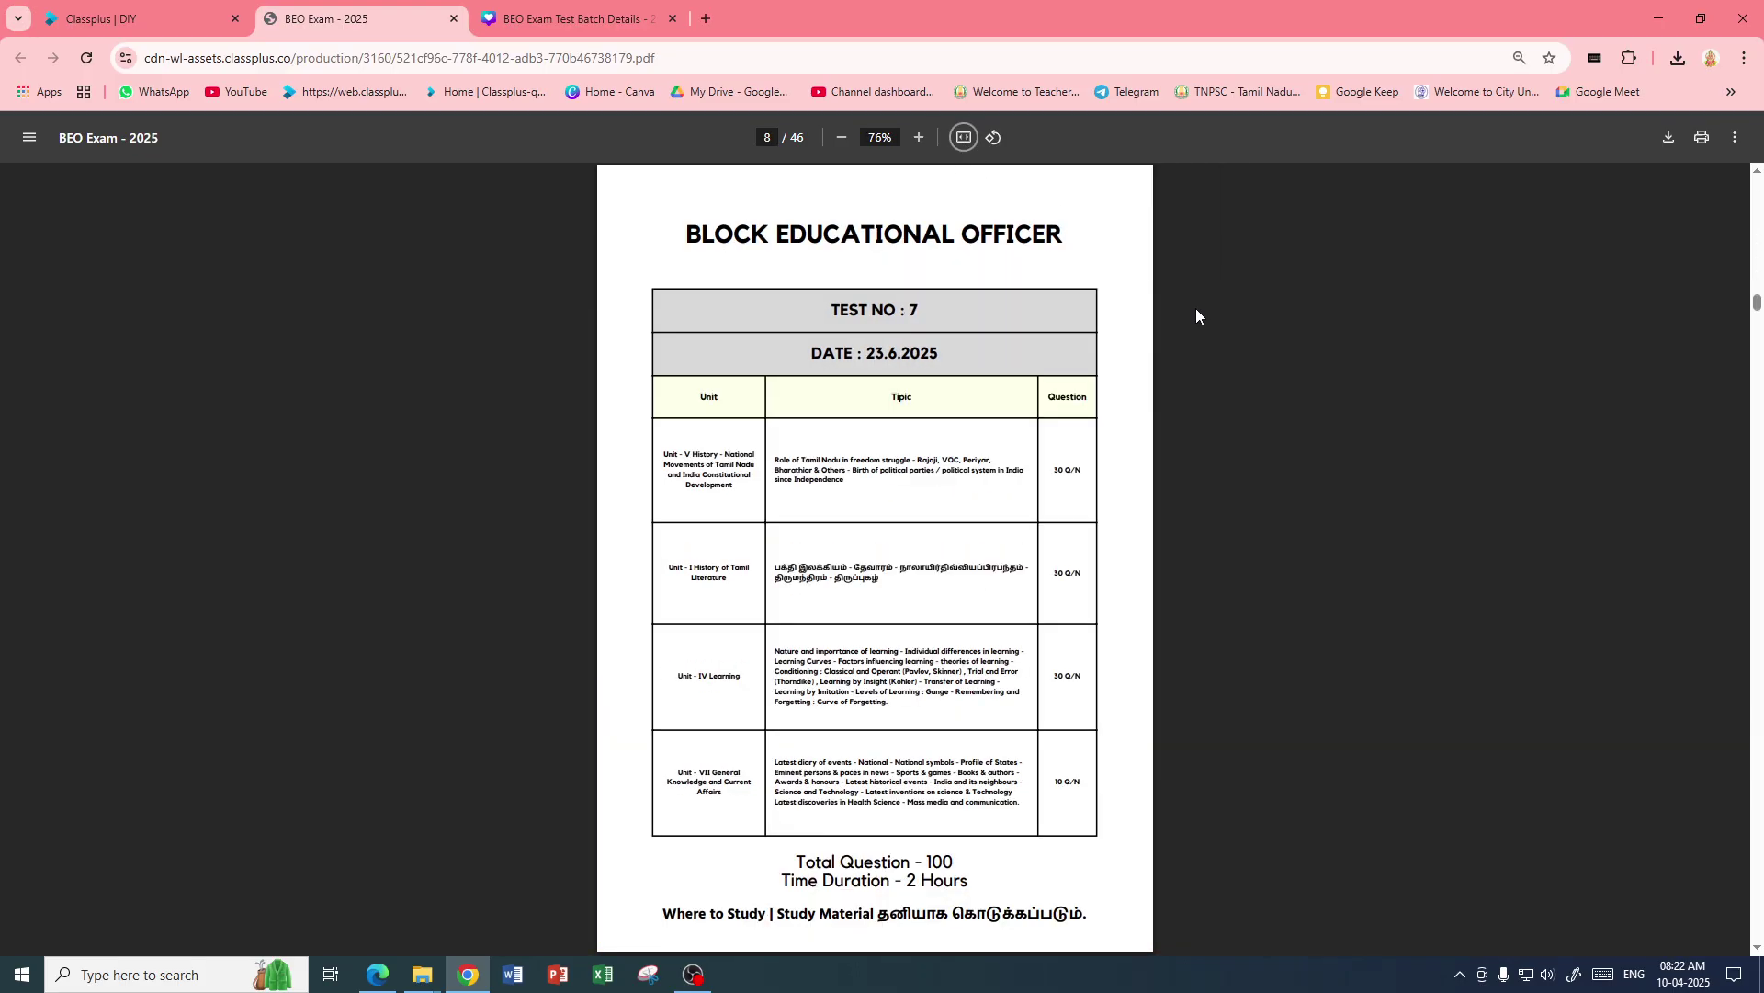
{"action": "key", "text": "Page_Down"}
{"action": "key", "text": "Page_Down"}
{"action": "key", "text": "Page_Down"}
{"action": "key", "text": "Page_Down"}
{"action": "key", "text": "Page_Down"}
{"action": "key", "text": "Page_Down"}
{"action": "key", "text": "Page_Down"}
{"action": "key", "text": "Page_Down"}
{"action": "key", "text": "Page_Down"}
{"action": "key", "text": "Page_Down"}
{"action": "key", "text": "Page_Down"}
{"action": "key", "text": "Page_Down"}
{"action": "key", "text": "Page_Down"}
{"action": "key", "text": "Page_Down"}
{"action": "key", "text": "Page_Down"}
{"action": "key", "text": "Page_Down"}
{"action": "key", "text": "Page_Down"}
{"action": "key", "text": "Page_Down"}
{"action": "key", "text": "Page_Down"}
{"action": "key", "text": "Page_Down"}
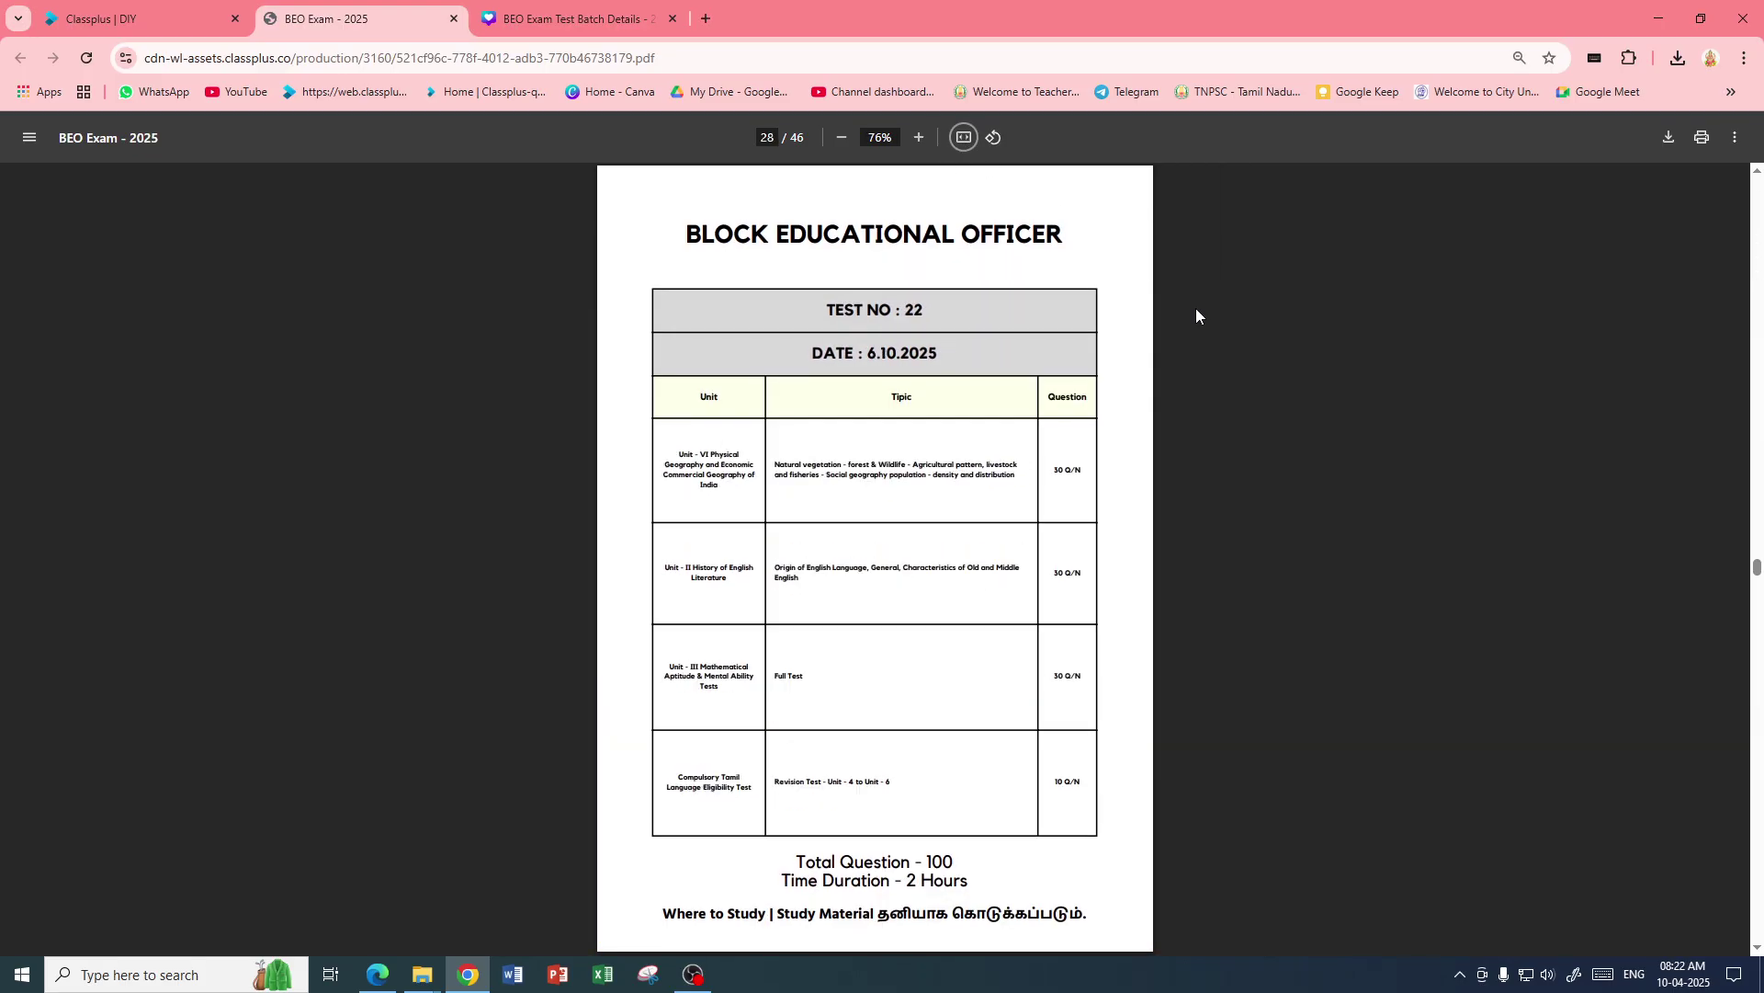
{"action": "key", "text": "Page_Up"}
{"action": "key", "text": "Page_Up"}
{"action": "key", "text": "Page_Up"}
{"action": "key", "text": "Page_Up"}
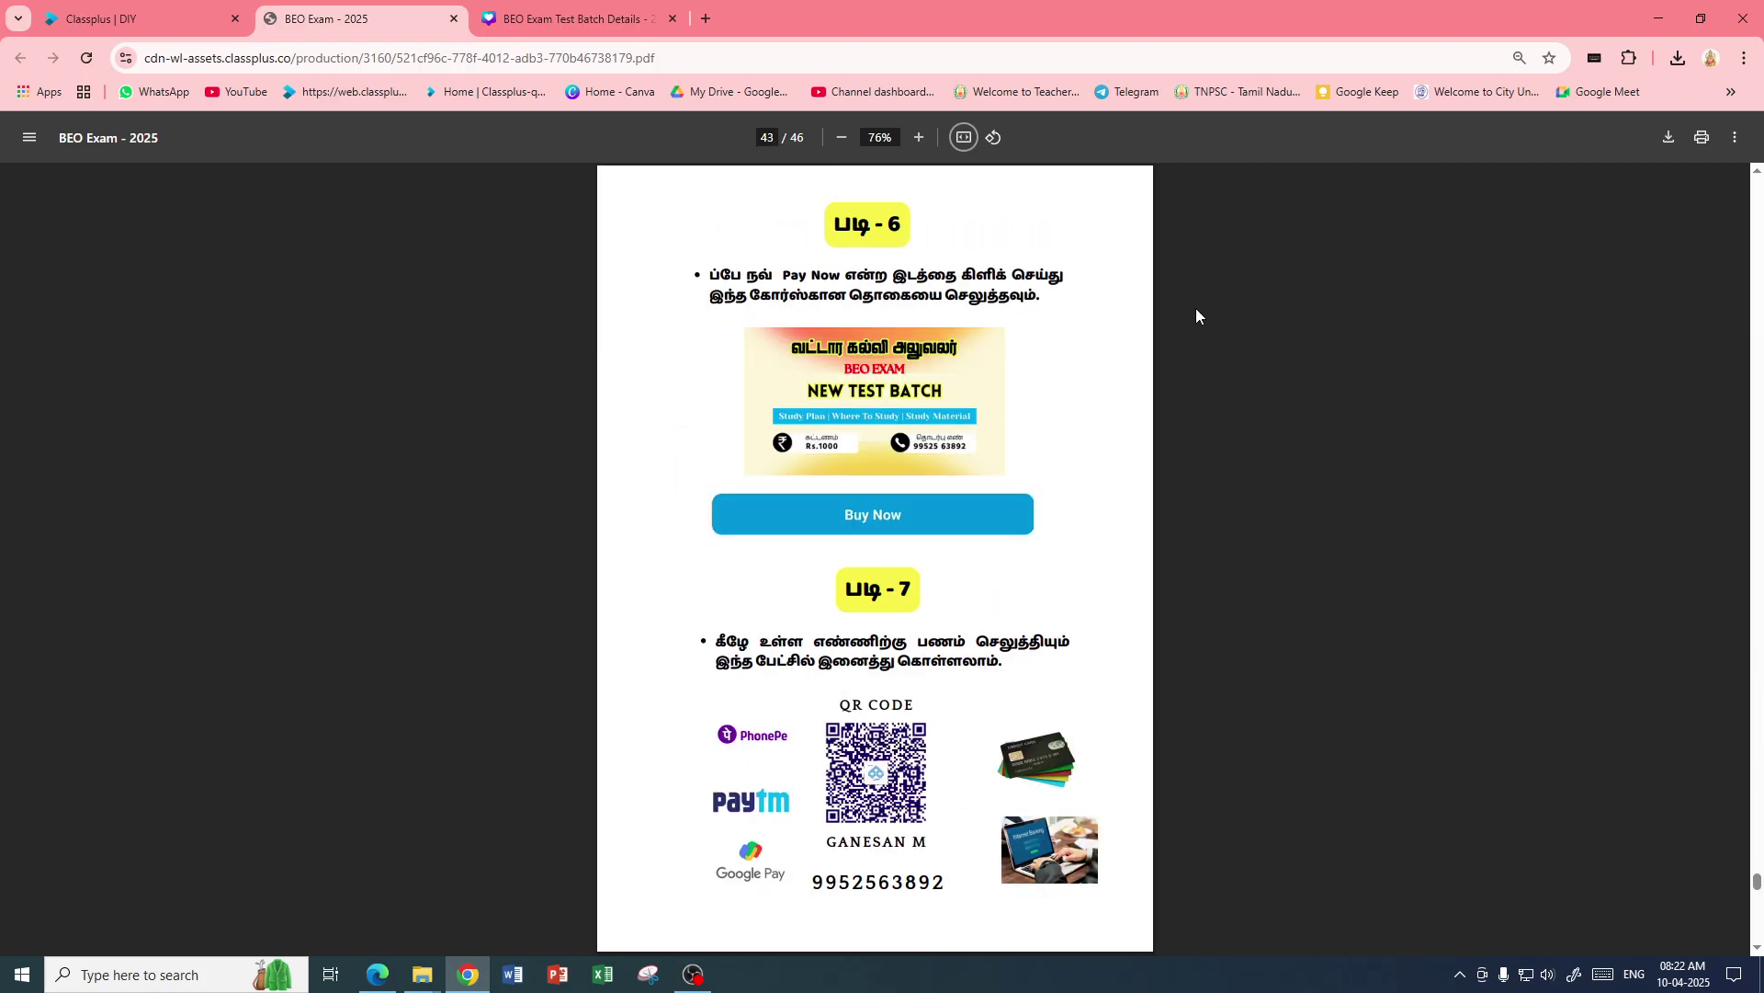
{"action": "key", "text": "Page_Down"}
{"action": "key", "text": "Page_Up"}
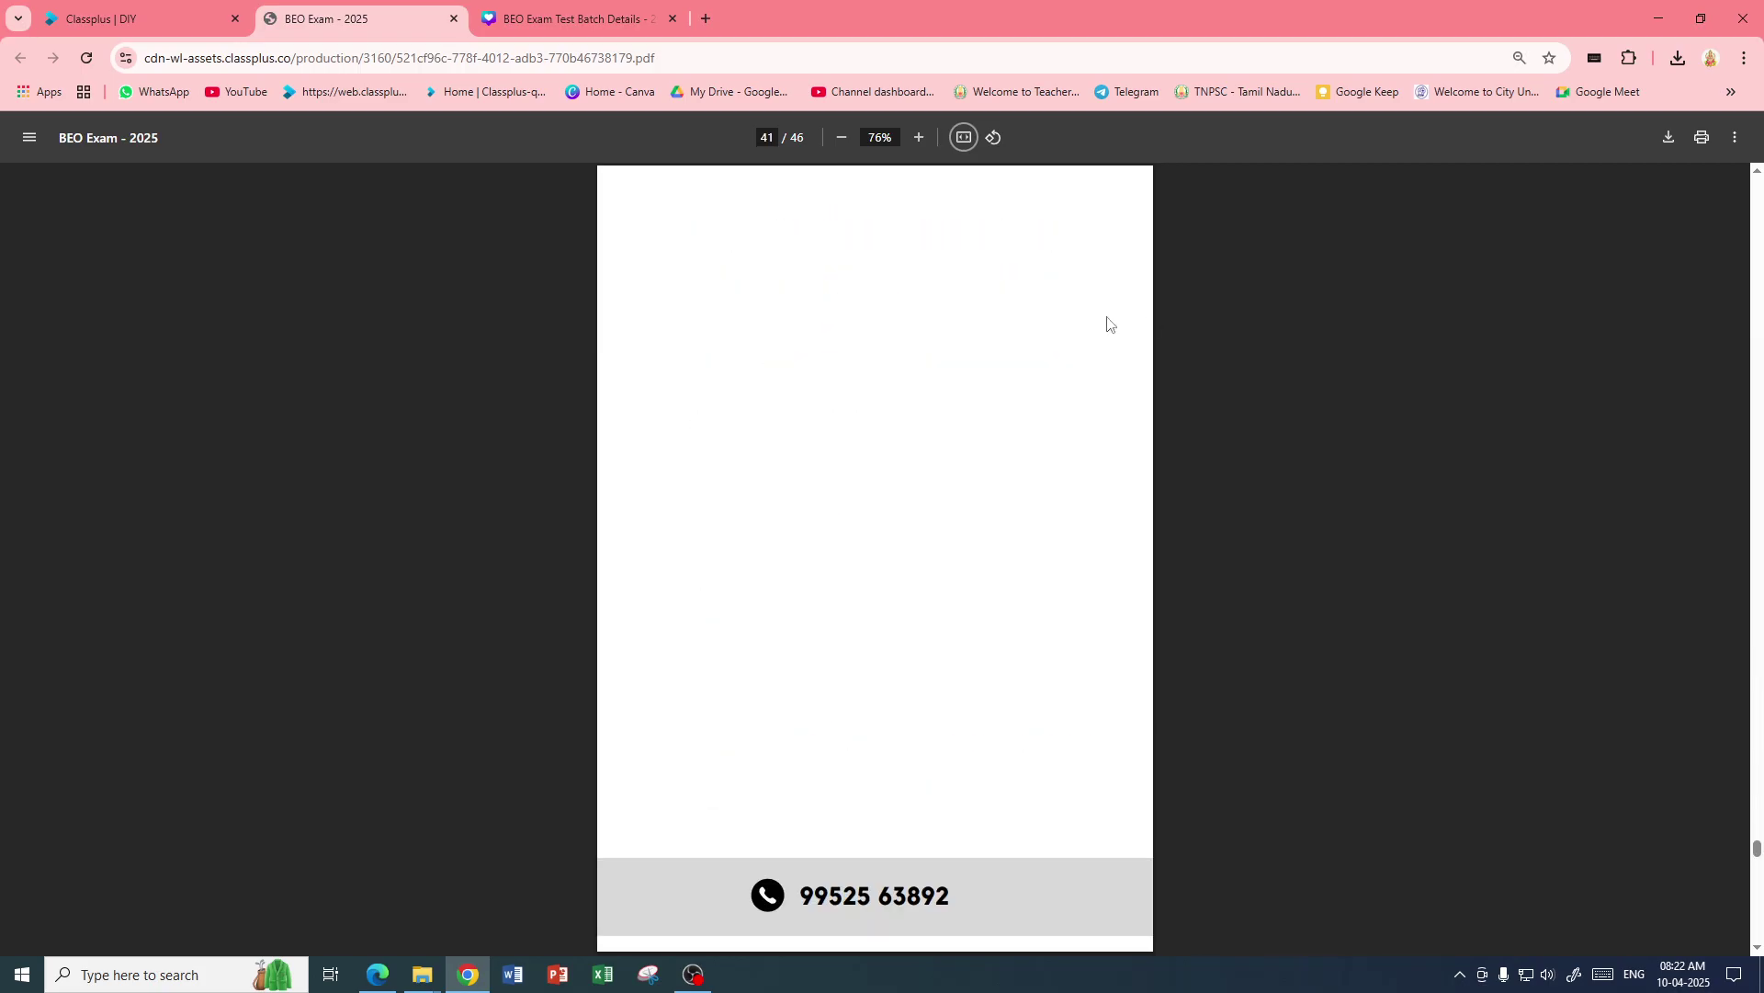
- Return to the BEO EXAM course contents and open the Test Batch folder to view its subfolders
{"action": "left_click", "coordinate": [154, 22]}
{"action": "left_click", "coordinate": [286, 373]}
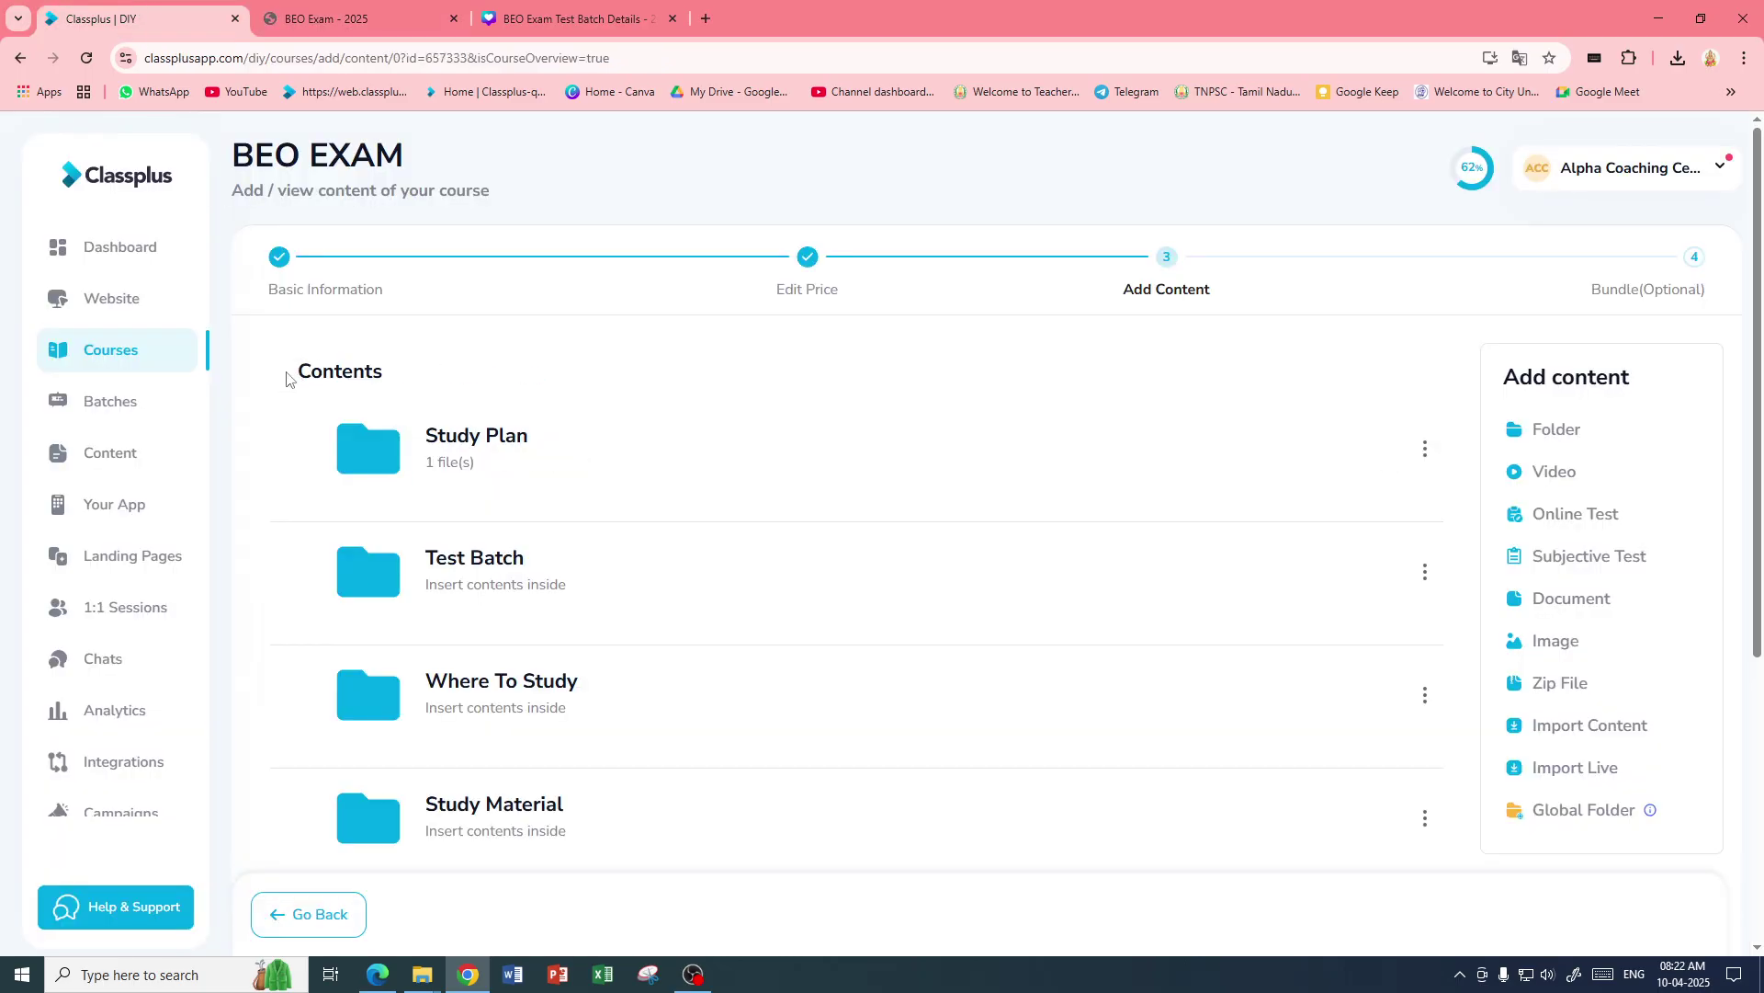
{"action": "left_click", "coordinate": [384, 581]}
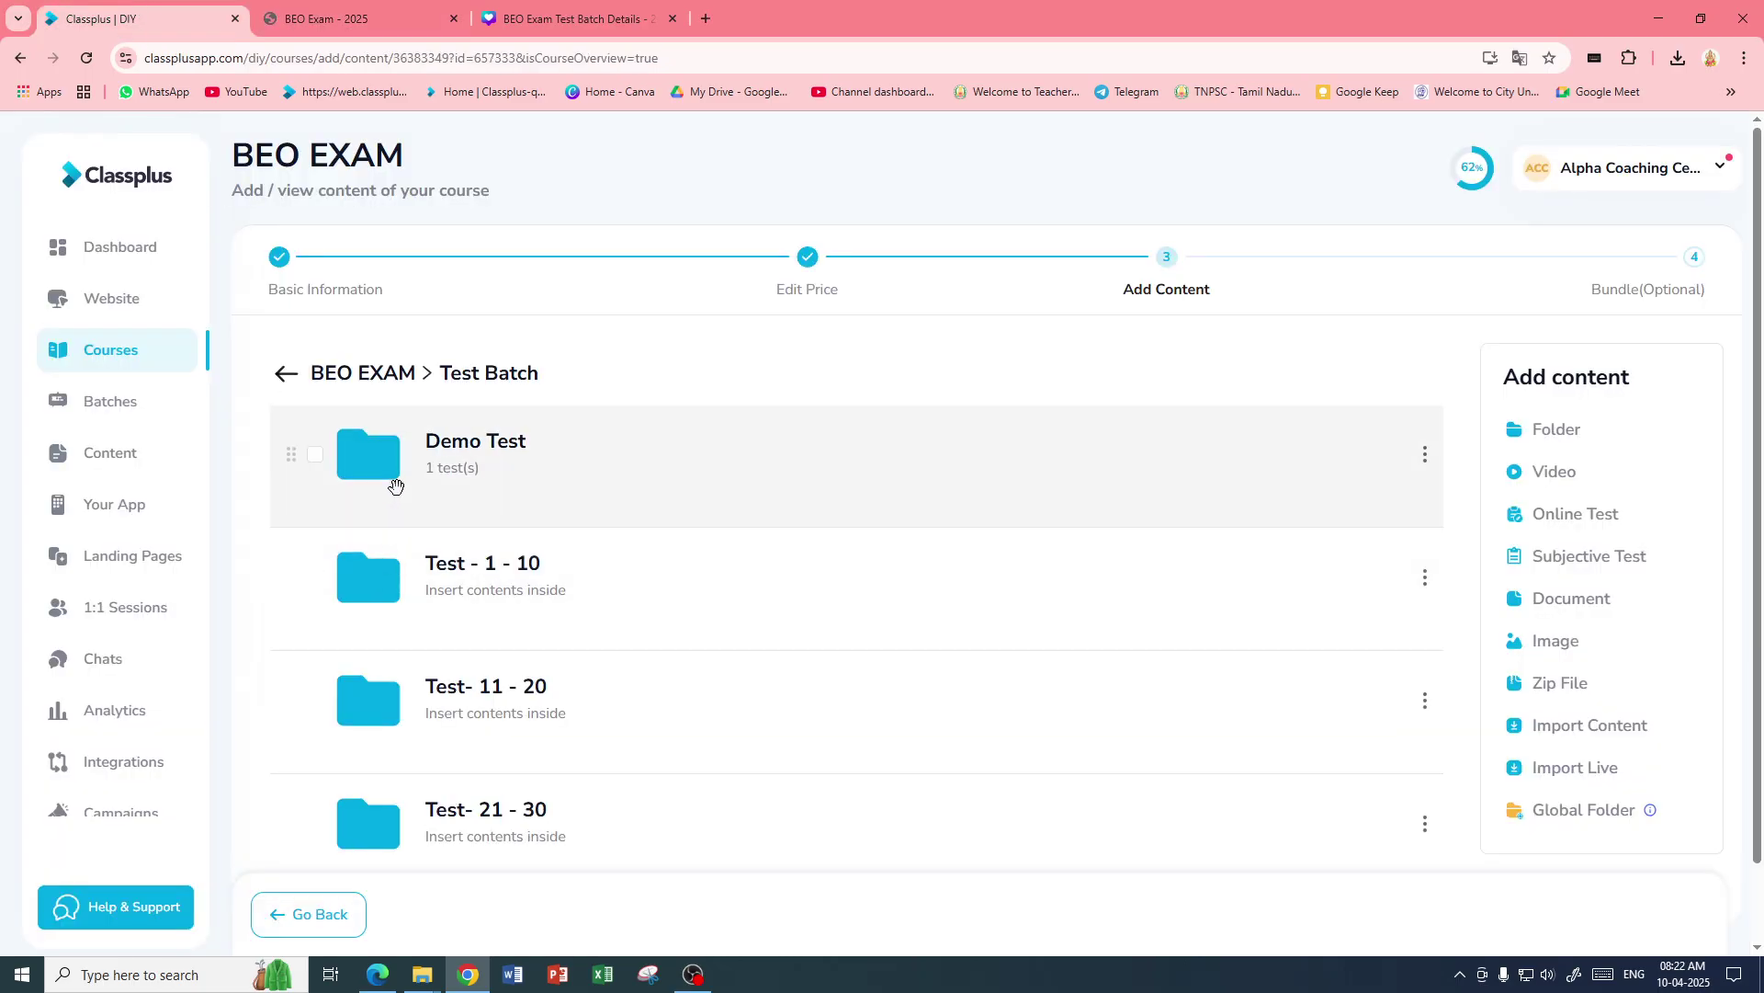
{"action": "scroll", "coordinate": [456, 590], "scroll_direction": "down", "scroll_amount": 1}
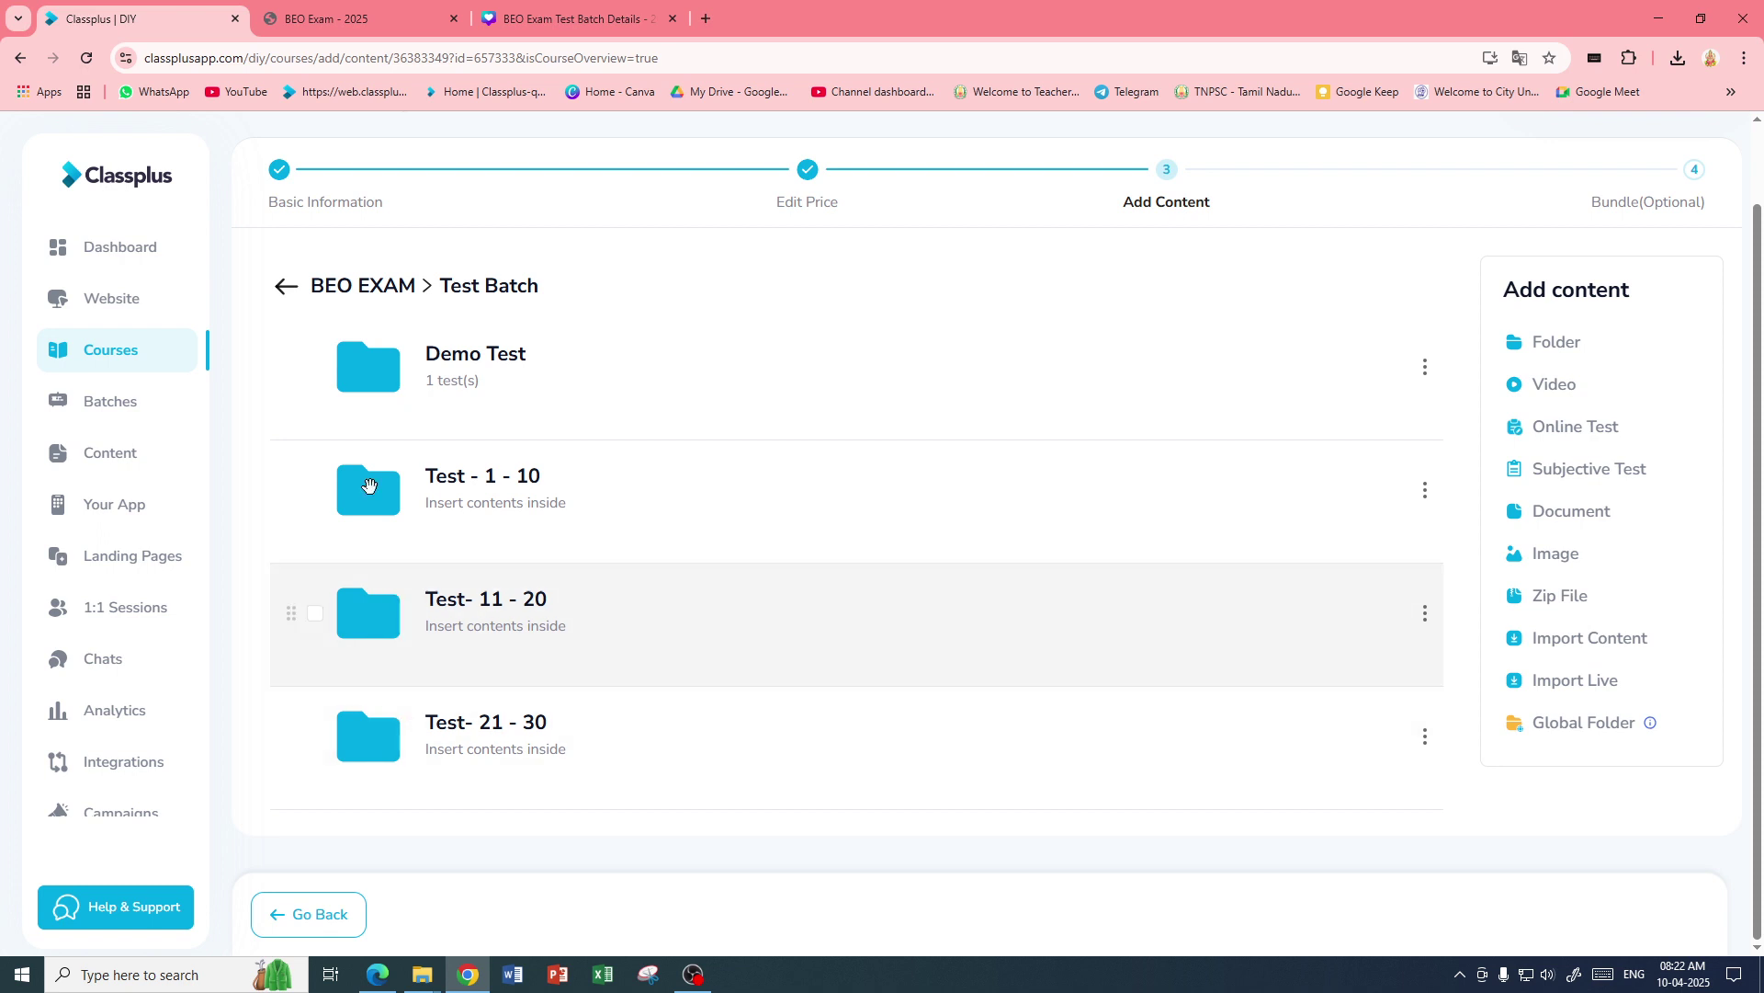
- Go back to the study plan PDF and find the date on the Test No. 1 page
{"action": "left_click", "coordinate": [349, 19]}
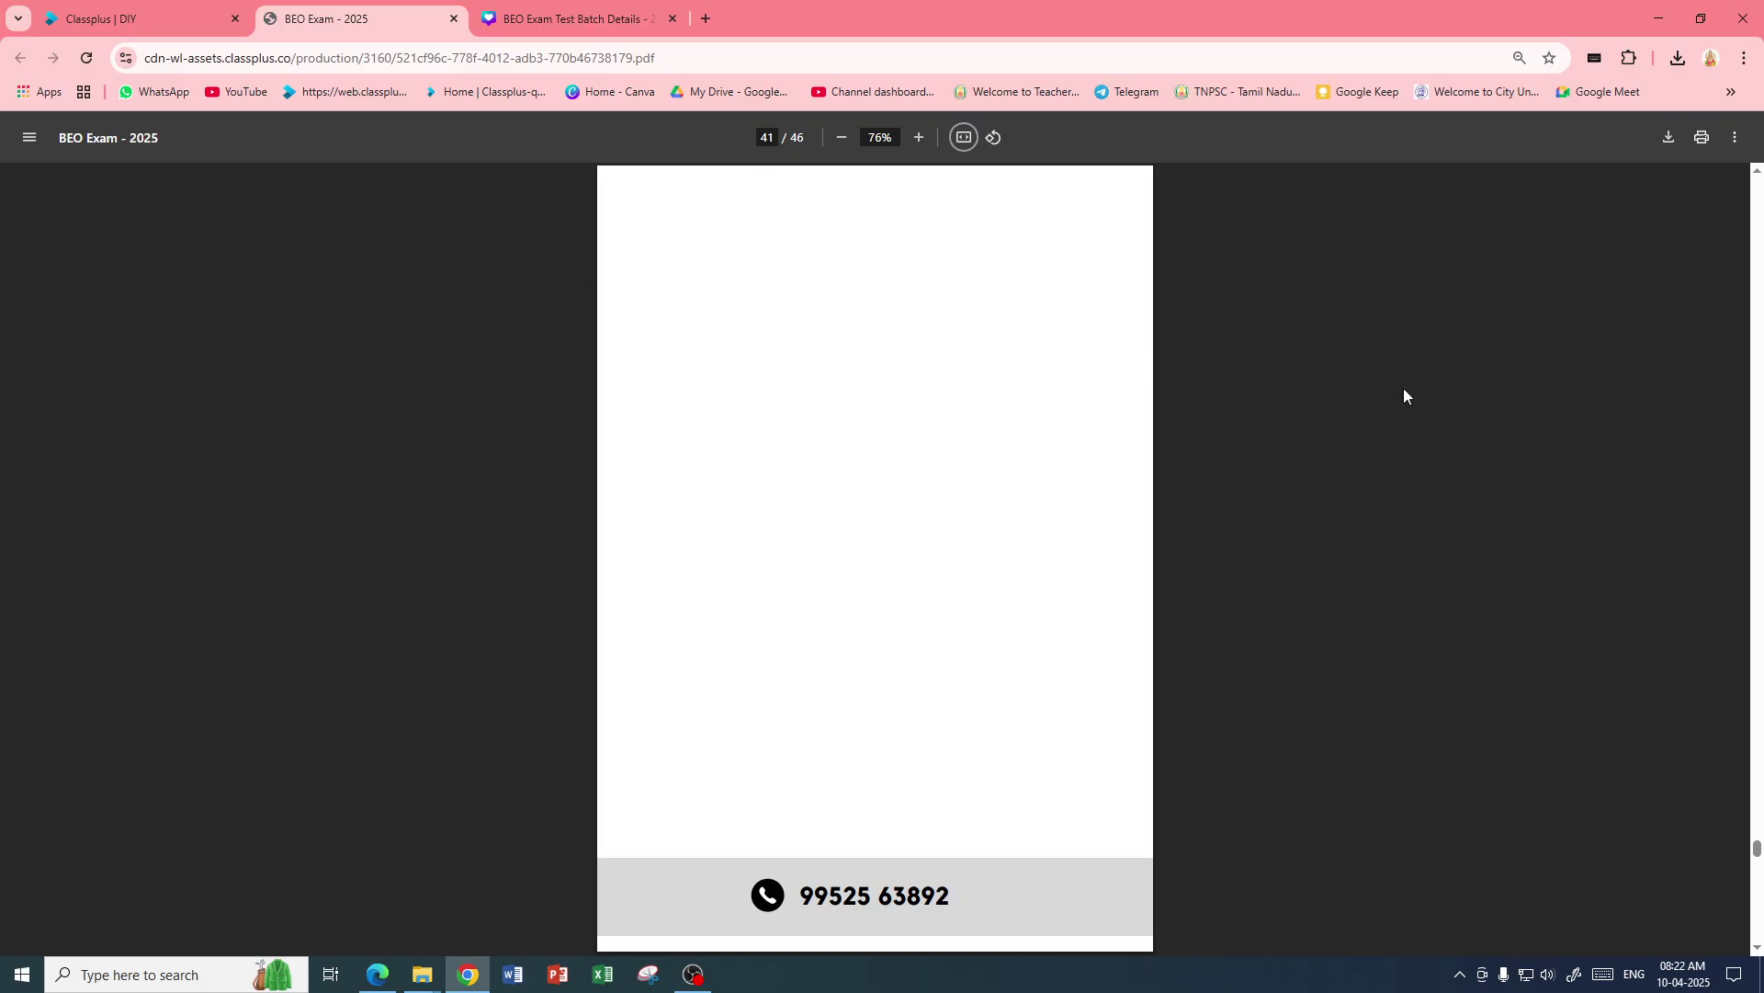
{"action": "scroll", "coordinate": [1404, 396], "scroll_direction": "up", "scroll_amount": 20}
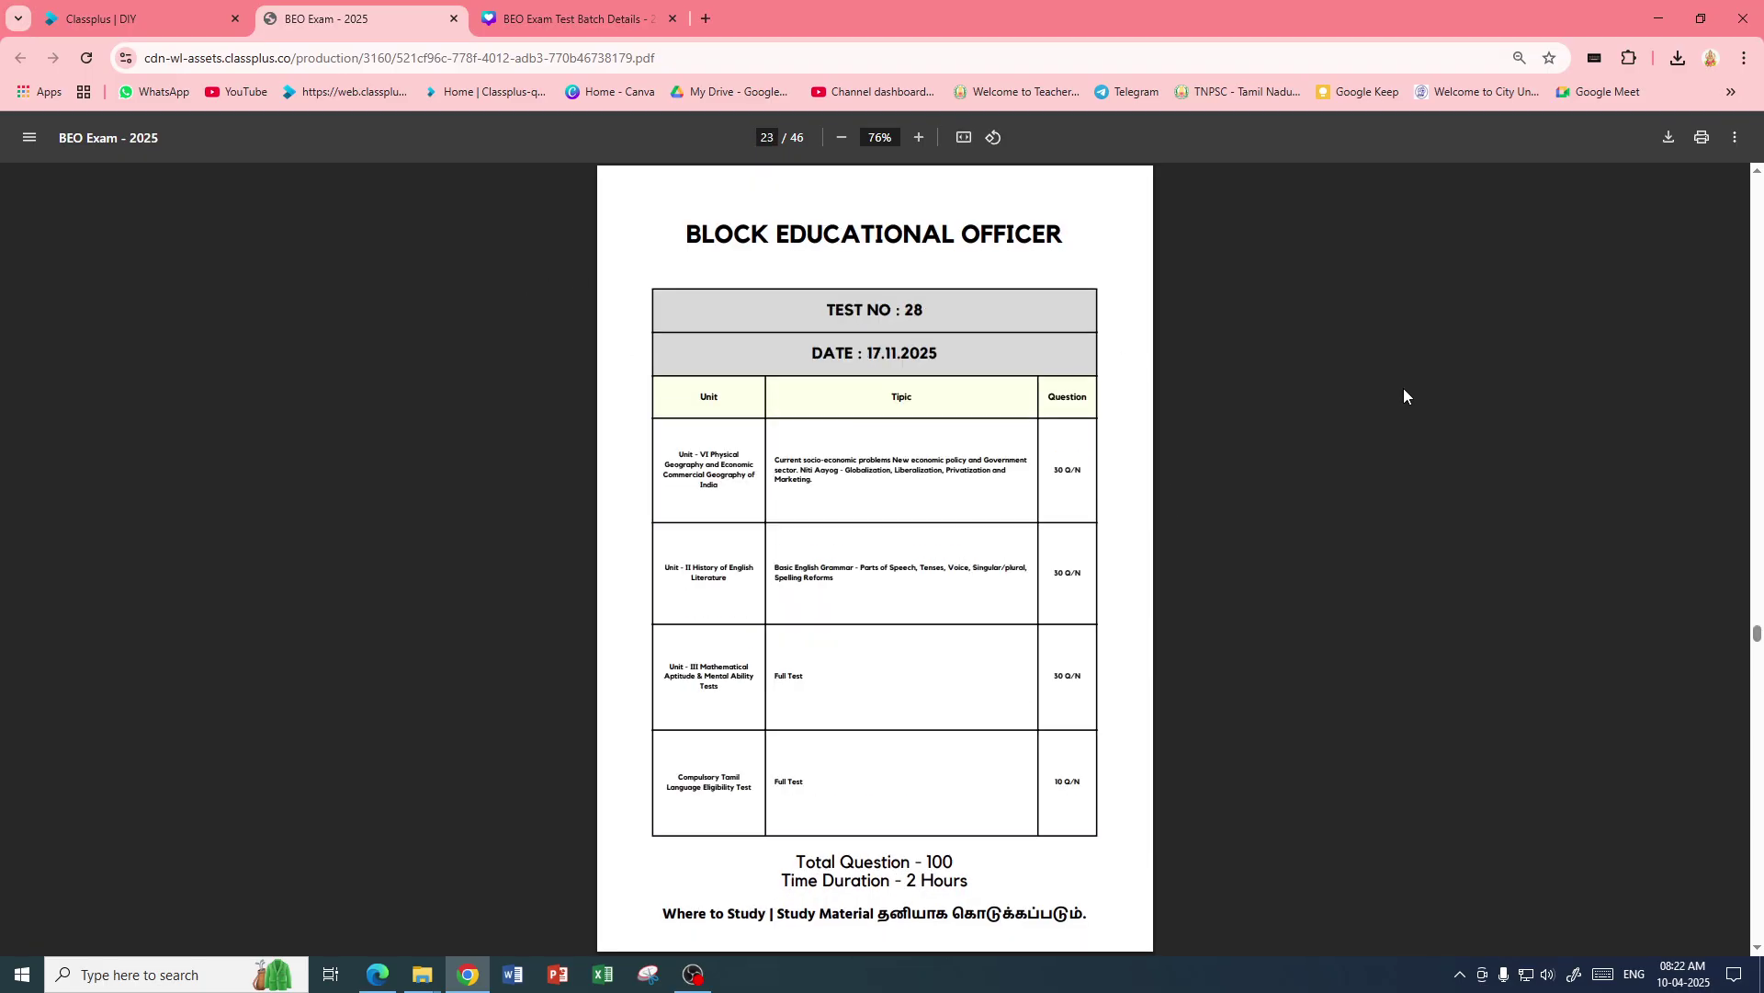
{"action": "scroll", "coordinate": [1404, 397], "scroll_direction": "up", "scroll_amount": 15}
{"action": "scroll", "coordinate": [1403, 397], "scroll_direction": "down", "scroll_amount": 5}
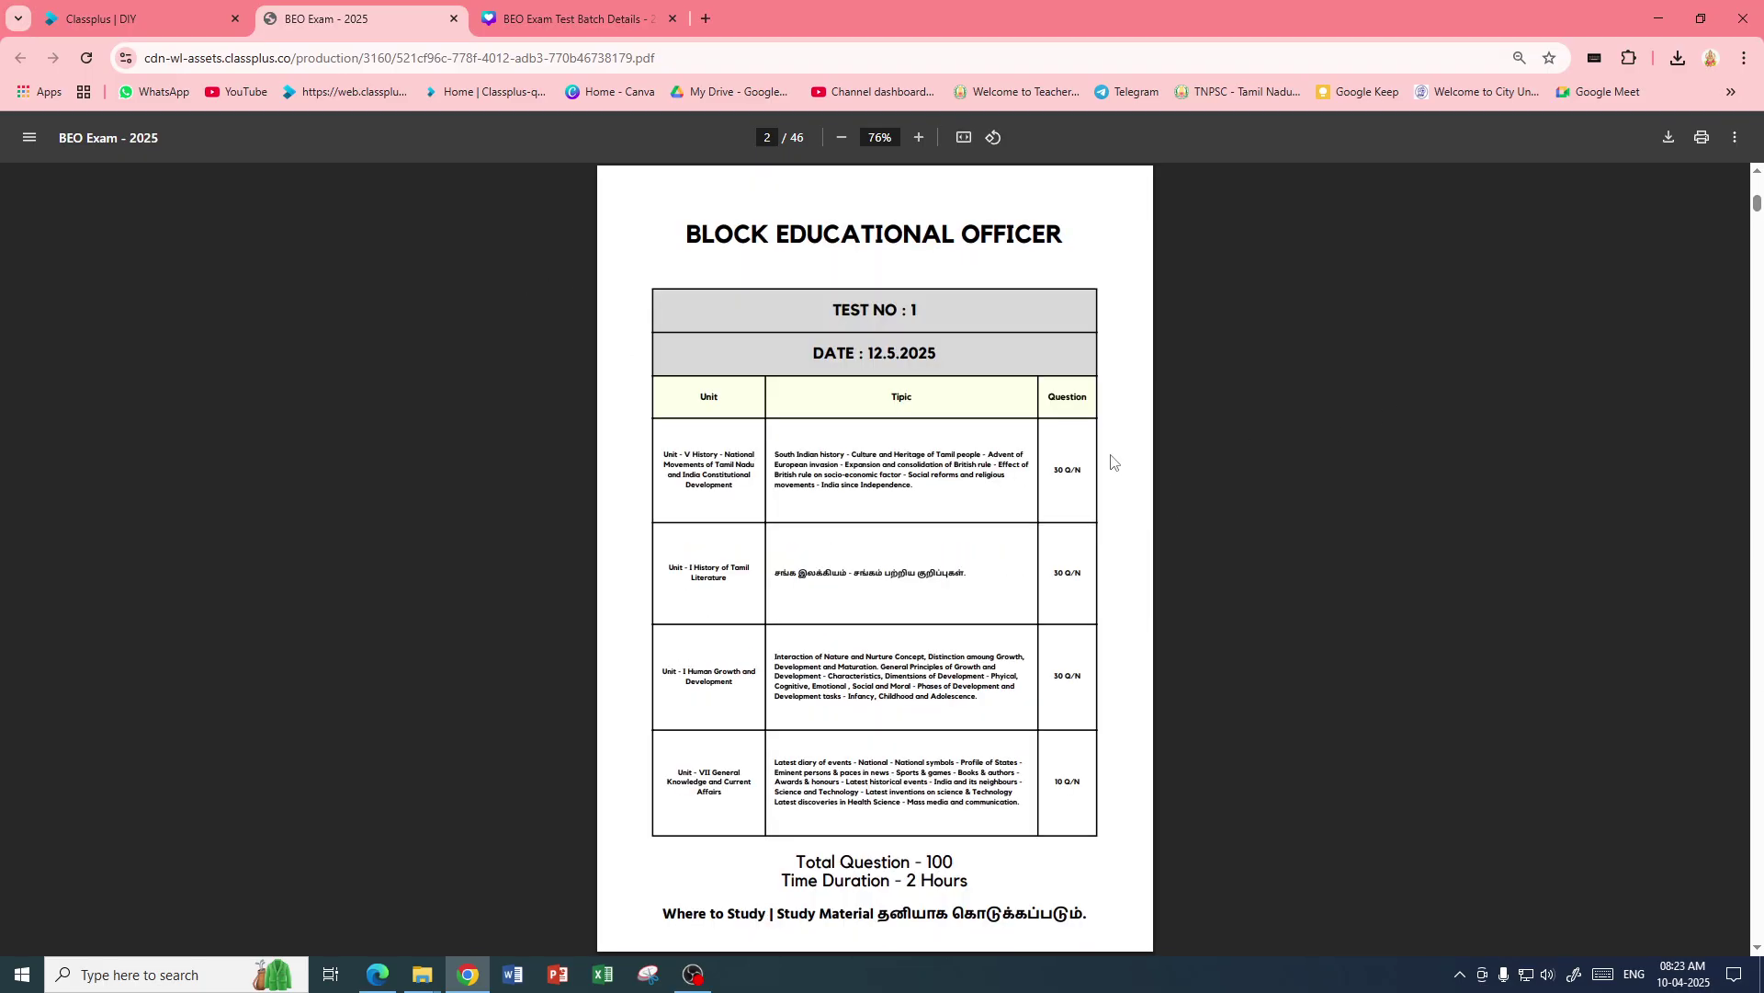
{"action": "left_click_drag", "start_coordinate": [867, 356], "coordinate": [941, 356]}
- View the statistics of DEMO TEST in the Demo Test folder, including its student leaderboard, and close them
{"action": "left_click", "coordinate": [175, 17]}
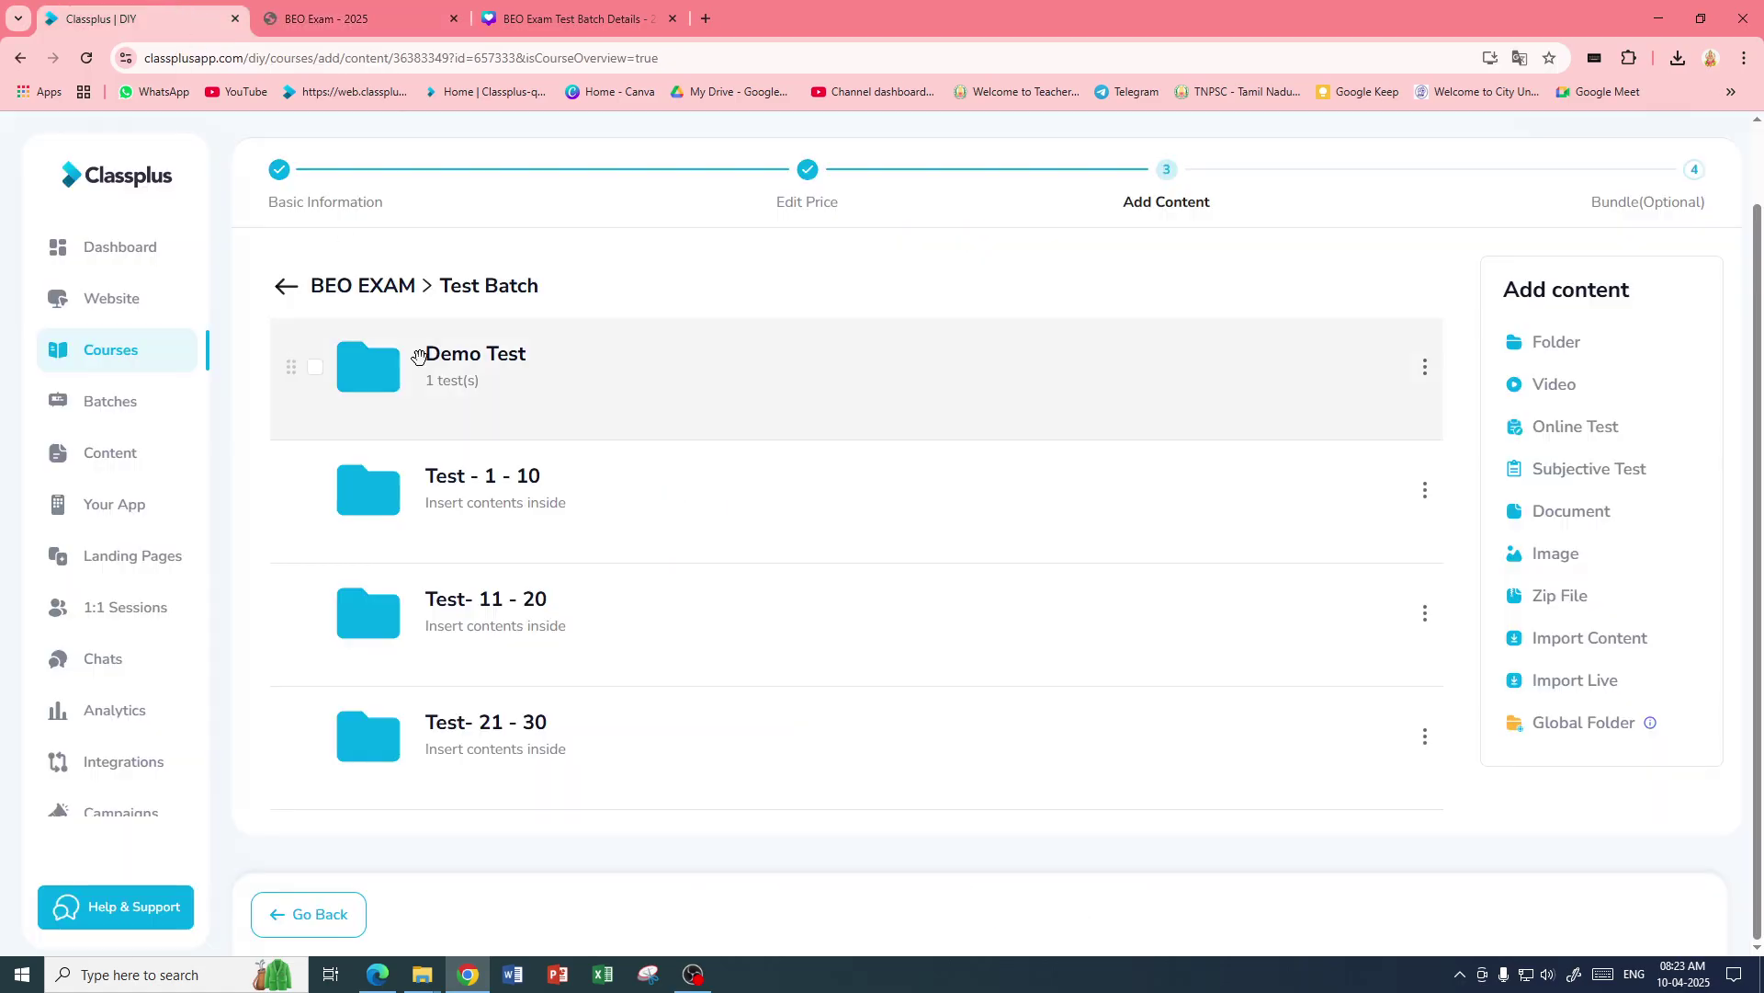
{"action": "left_click", "coordinate": [391, 386]}
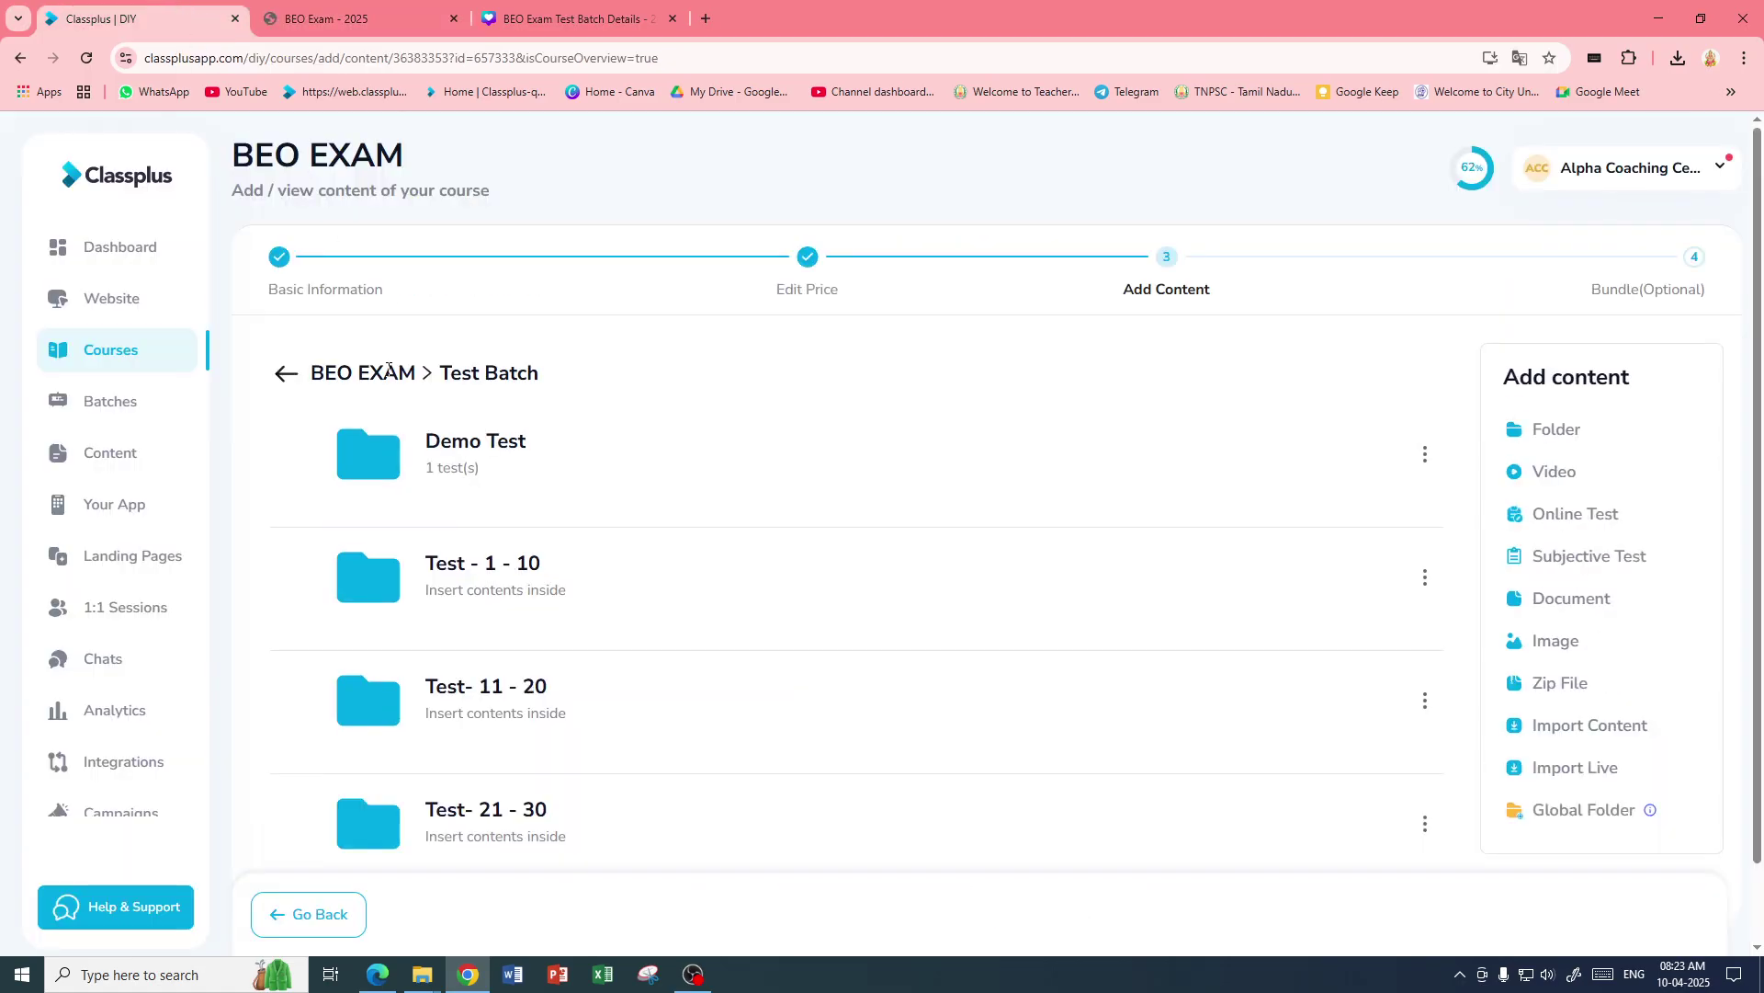
{"action": "left_click", "coordinate": [1426, 458]}
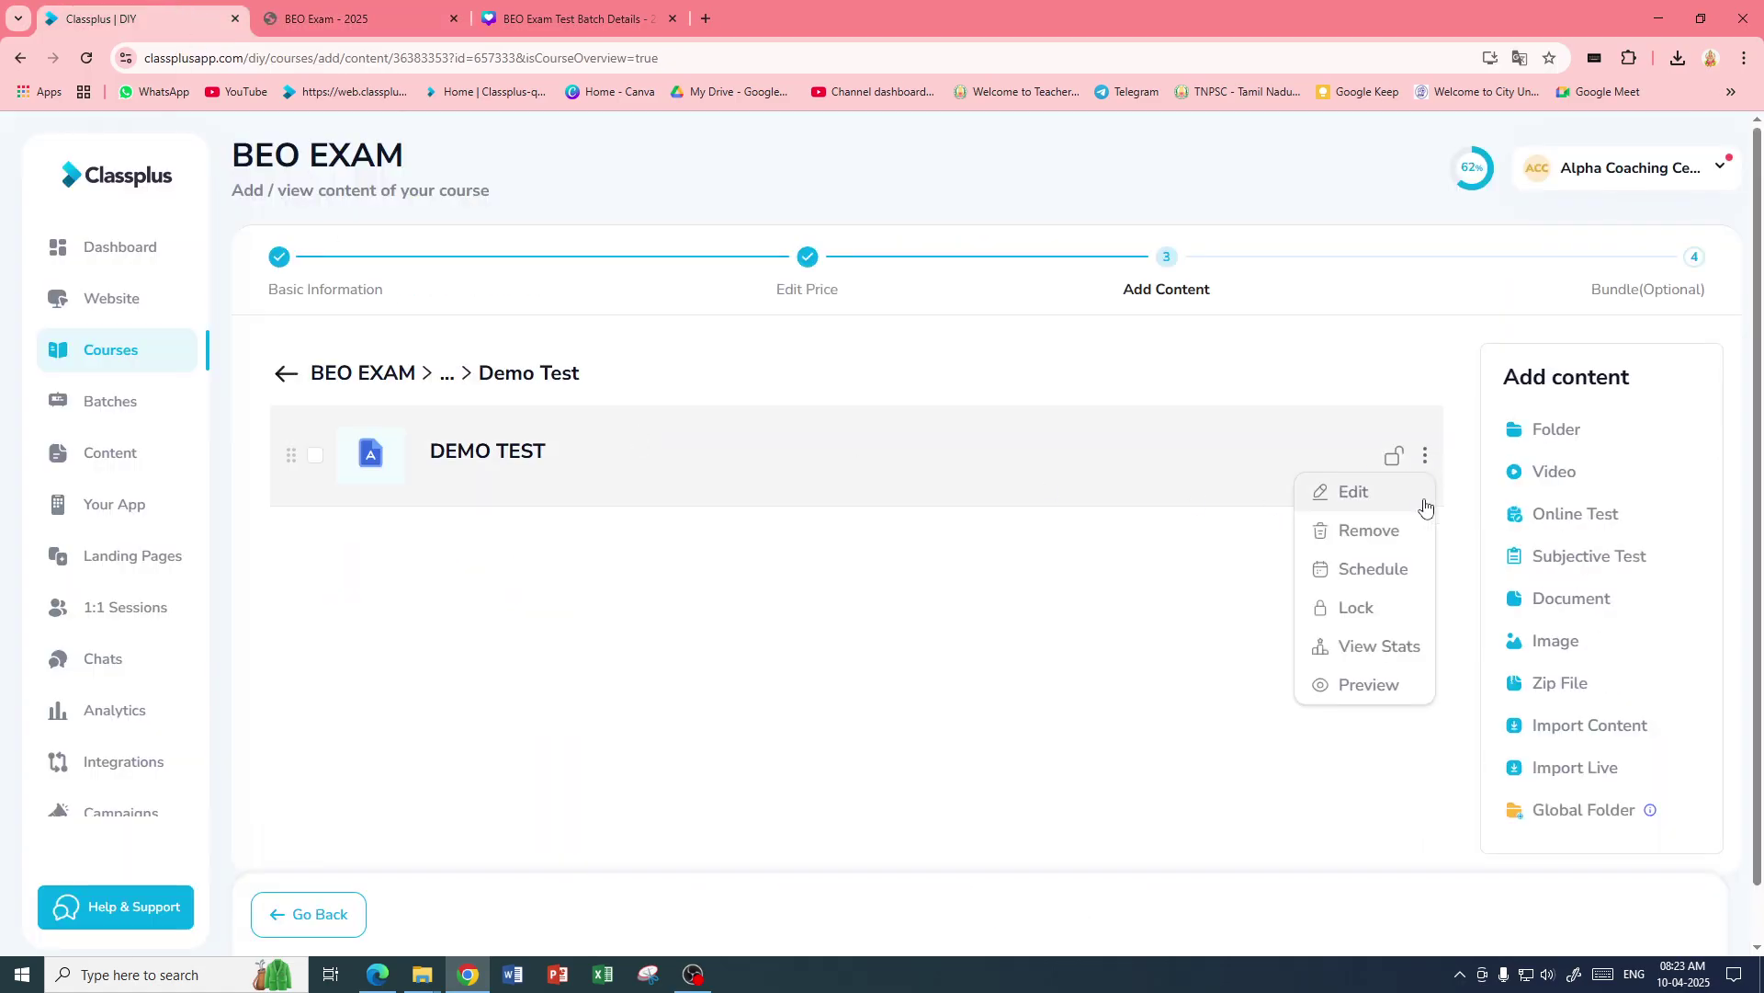
{"action": "left_click", "coordinate": [1385, 645]}
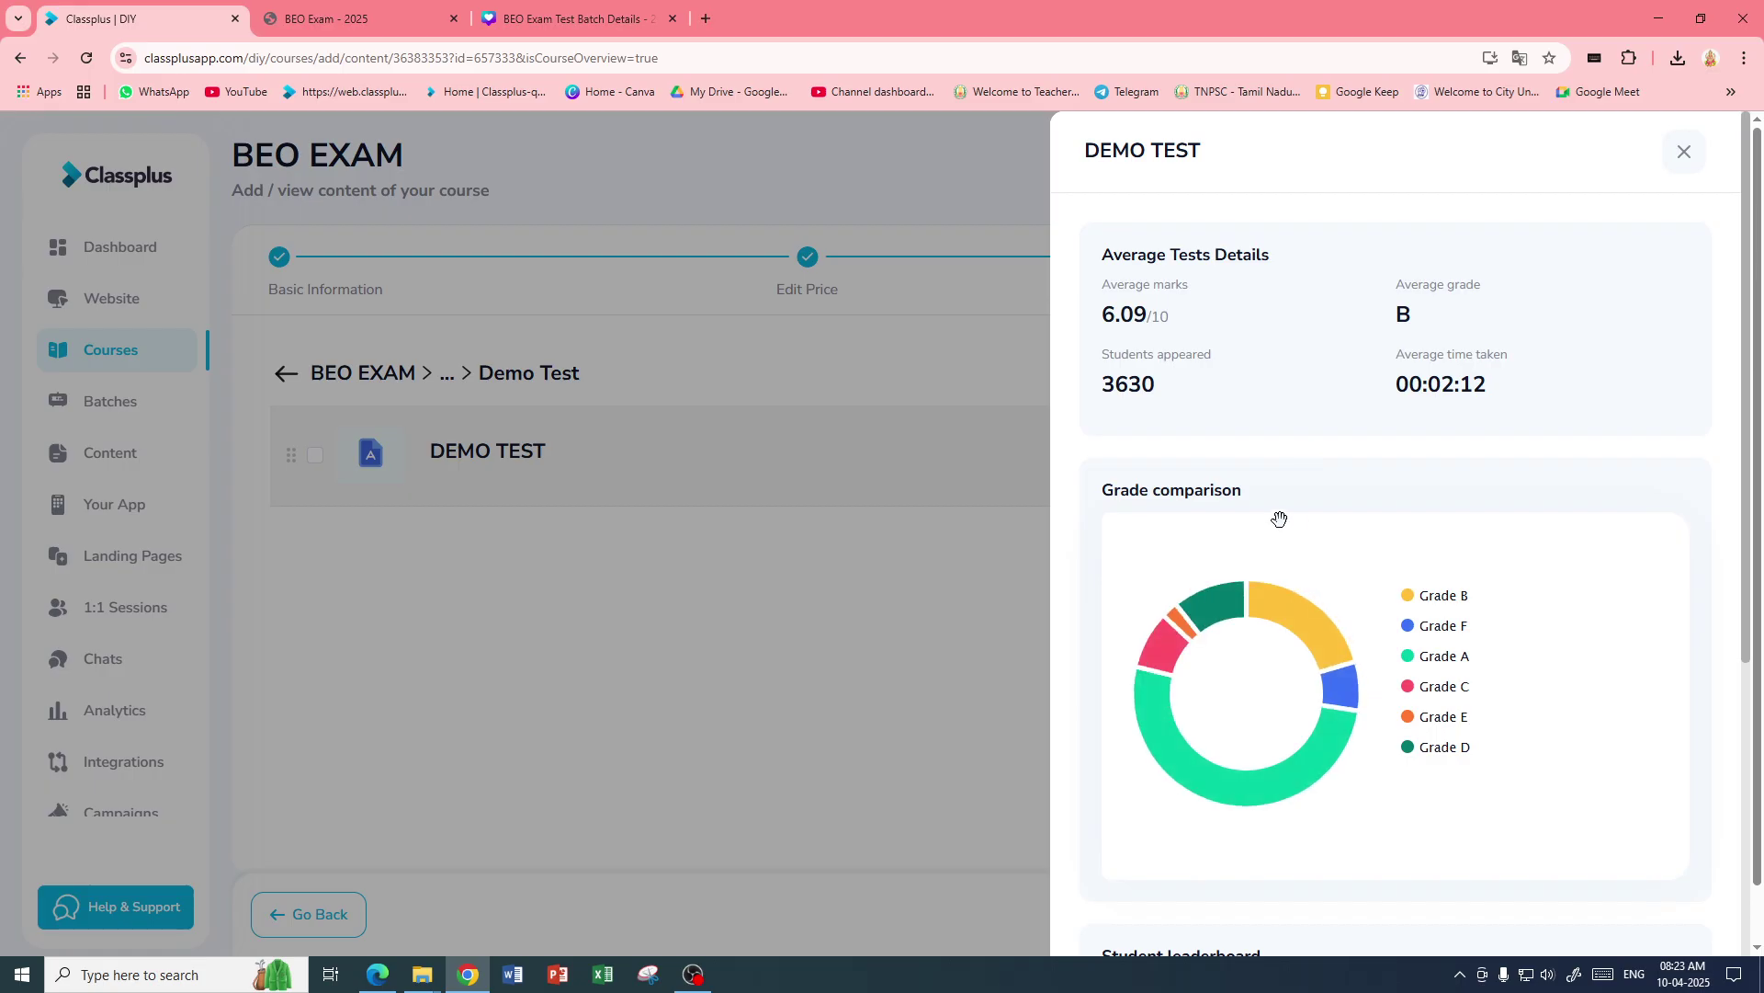
{"action": "scroll", "coordinate": [1280, 514], "scroll_direction": "down", "scroll_amount": 4}
{"action": "scroll", "coordinate": [1473, 713], "scroll_direction": "down", "scroll_amount": 4}
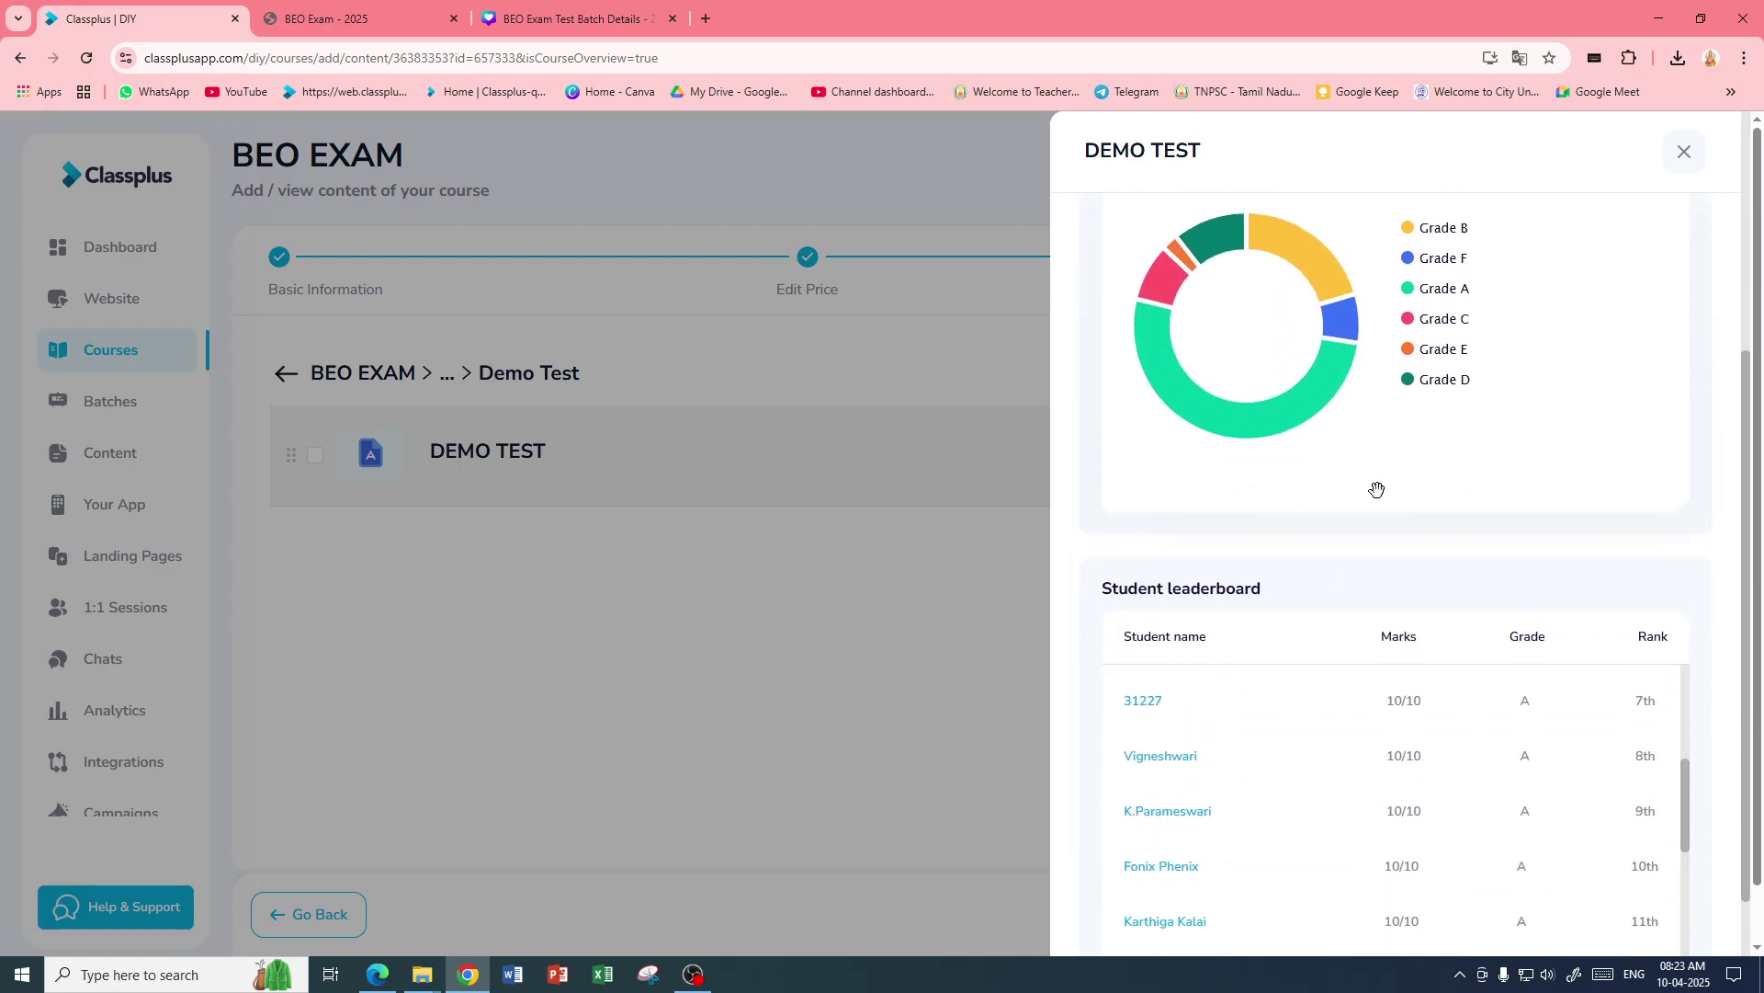
{"action": "scroll", "coordinate": [1377, 489], "scroll_direction": "up", "scroll_amount": 3}
{"action": "left_click", "coordinate": [1684, 152]}
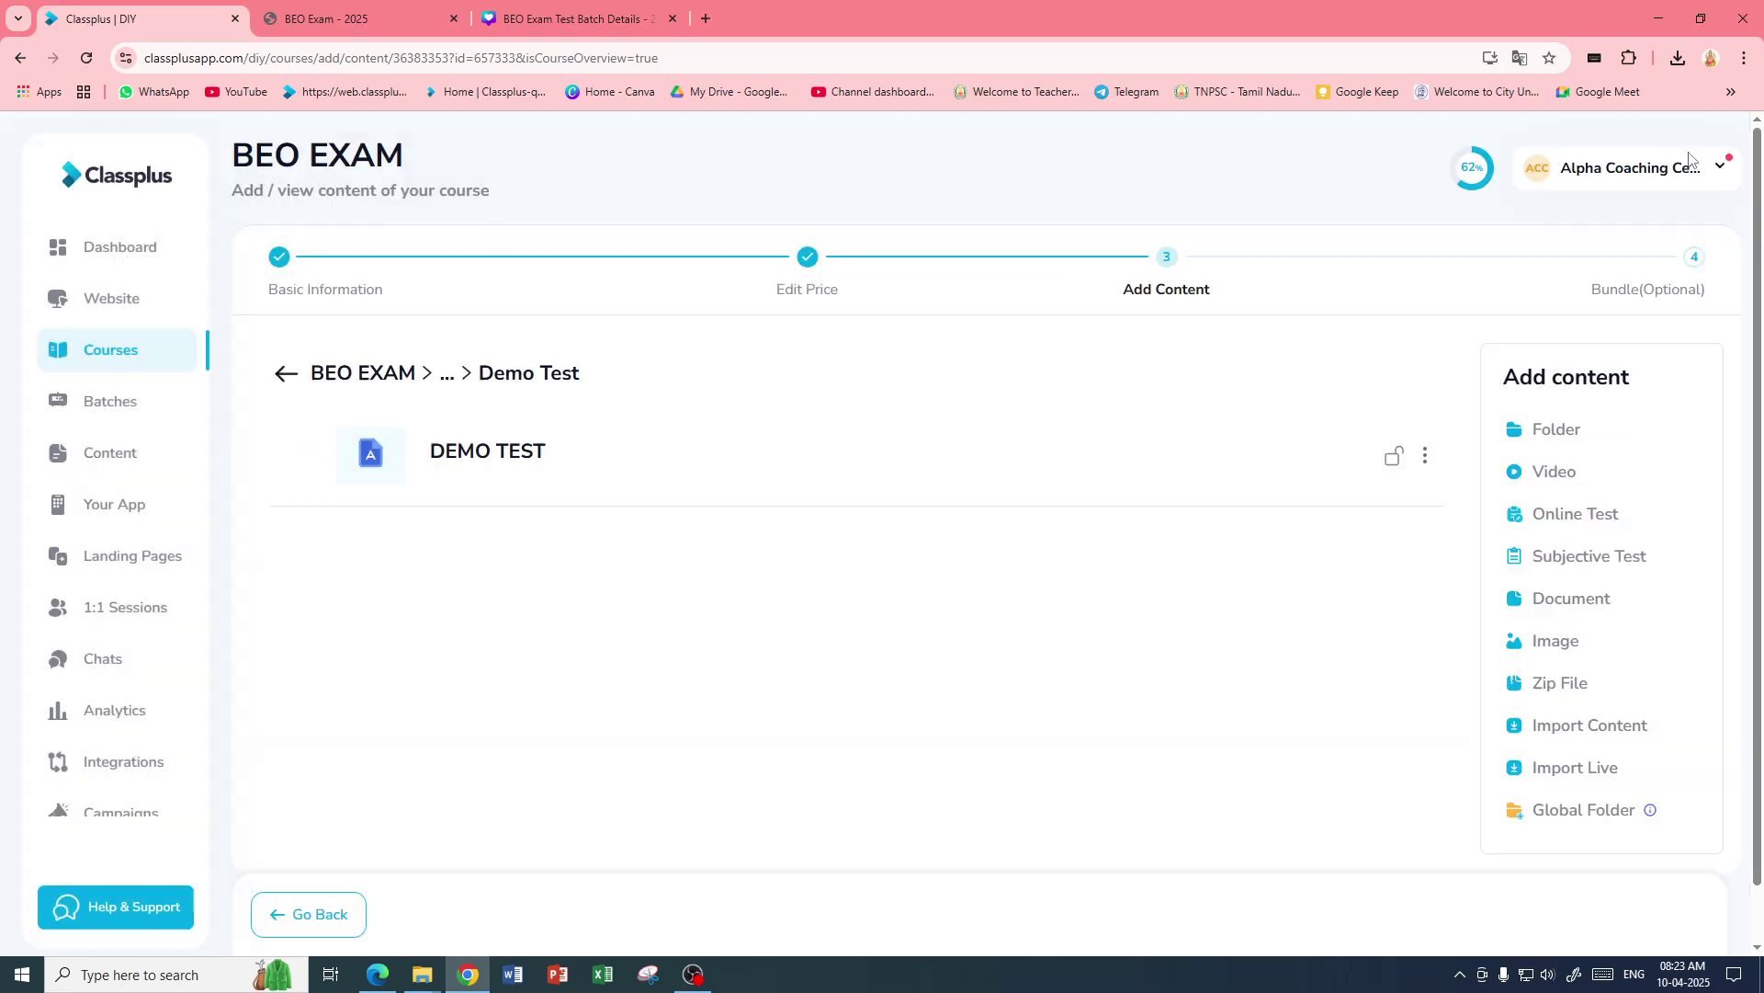
- Return to the course contents and open the Test - 1 - 10 folder inside Where To Study
{"action": "left_click", "coordinate": [285, 375]}
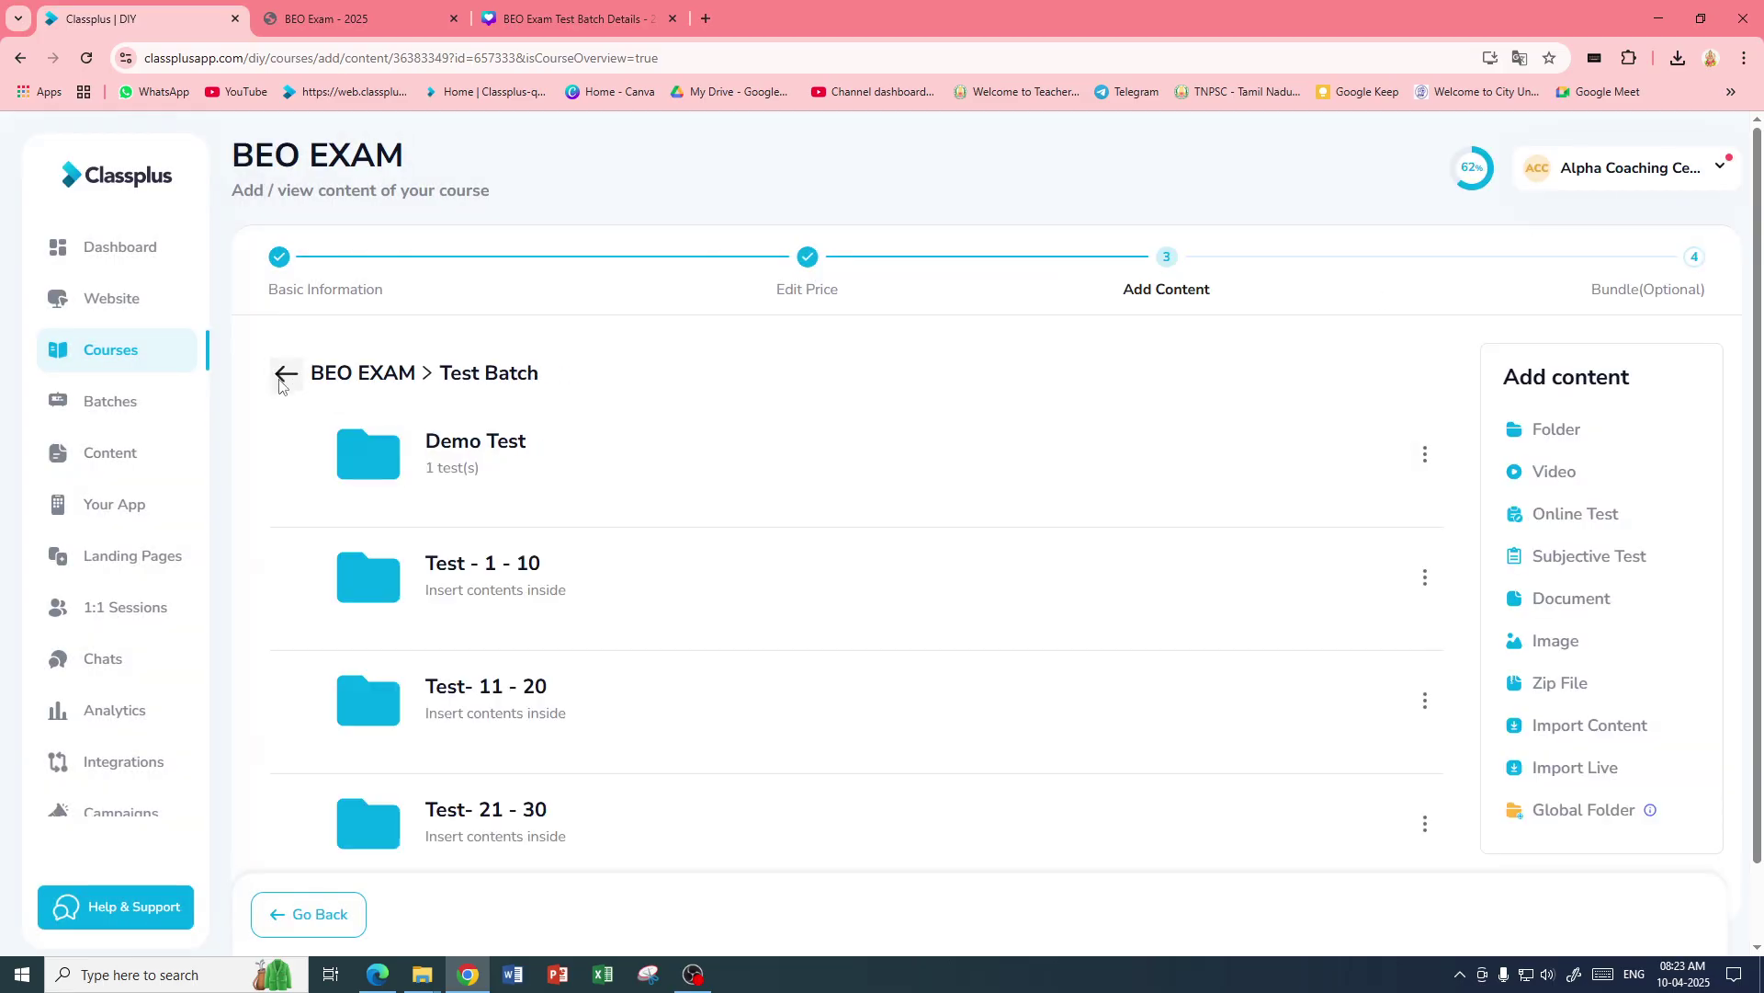
{"action": "left_click", "coordinate": [285, 376]}
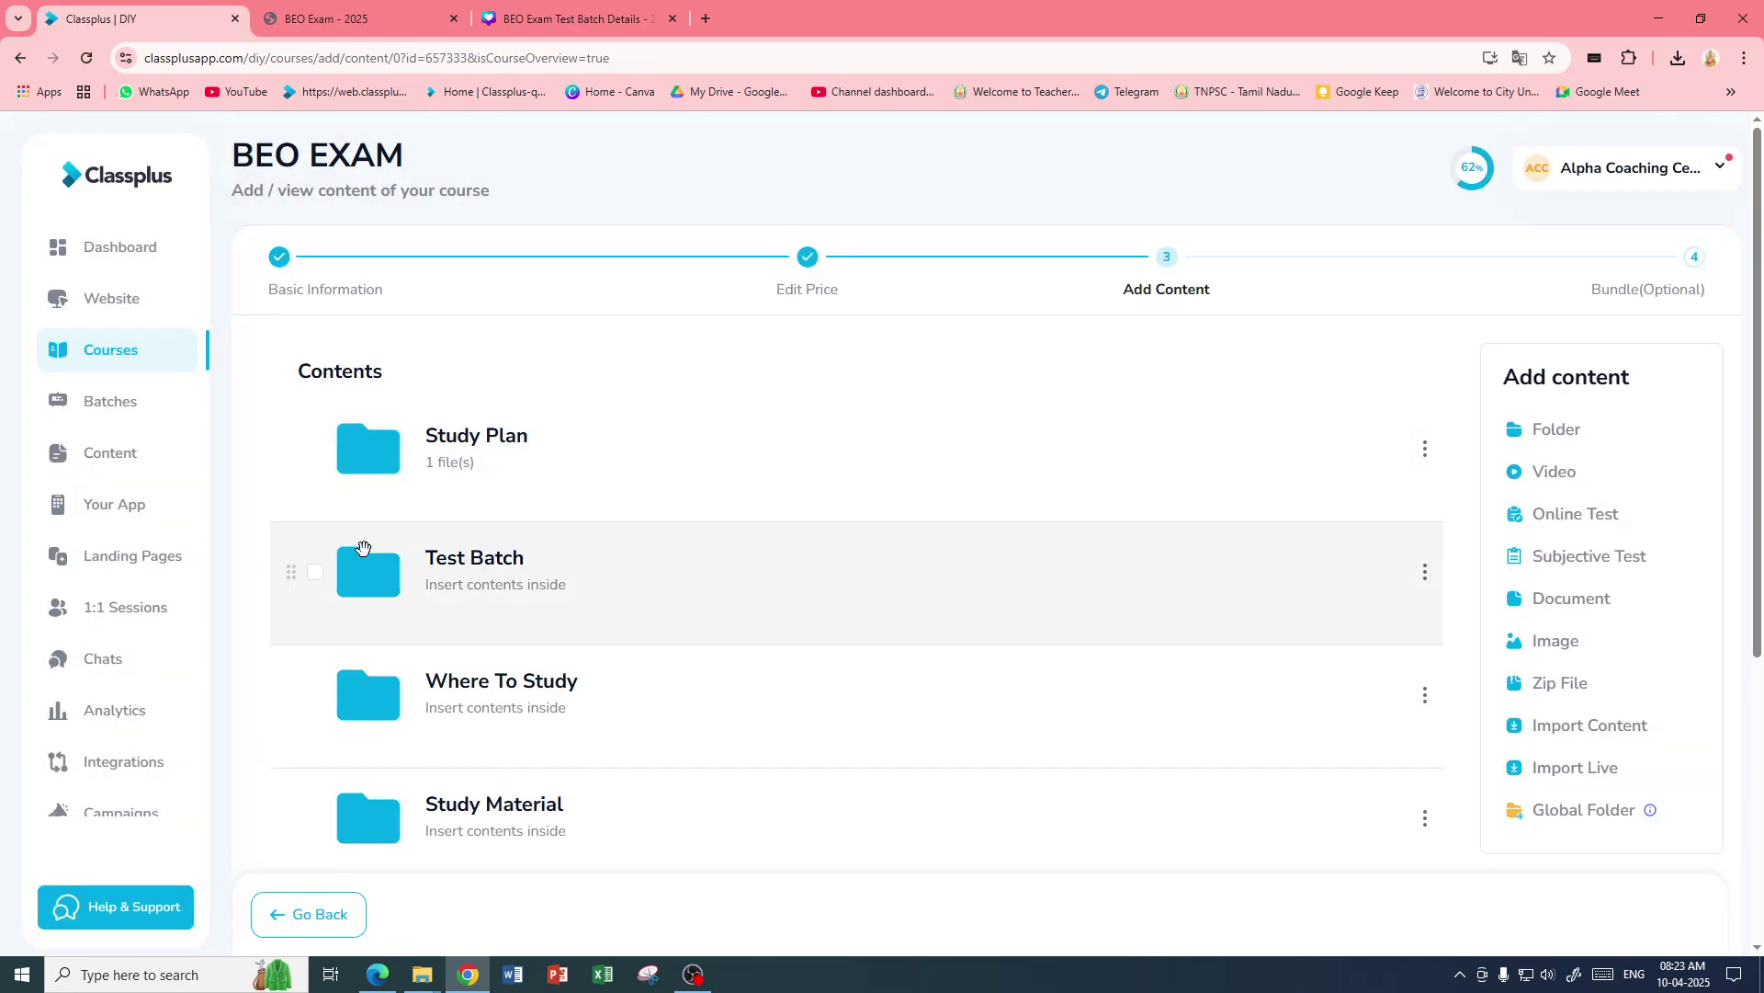
{"action": "left_click", "coordinate": [397, 696]}
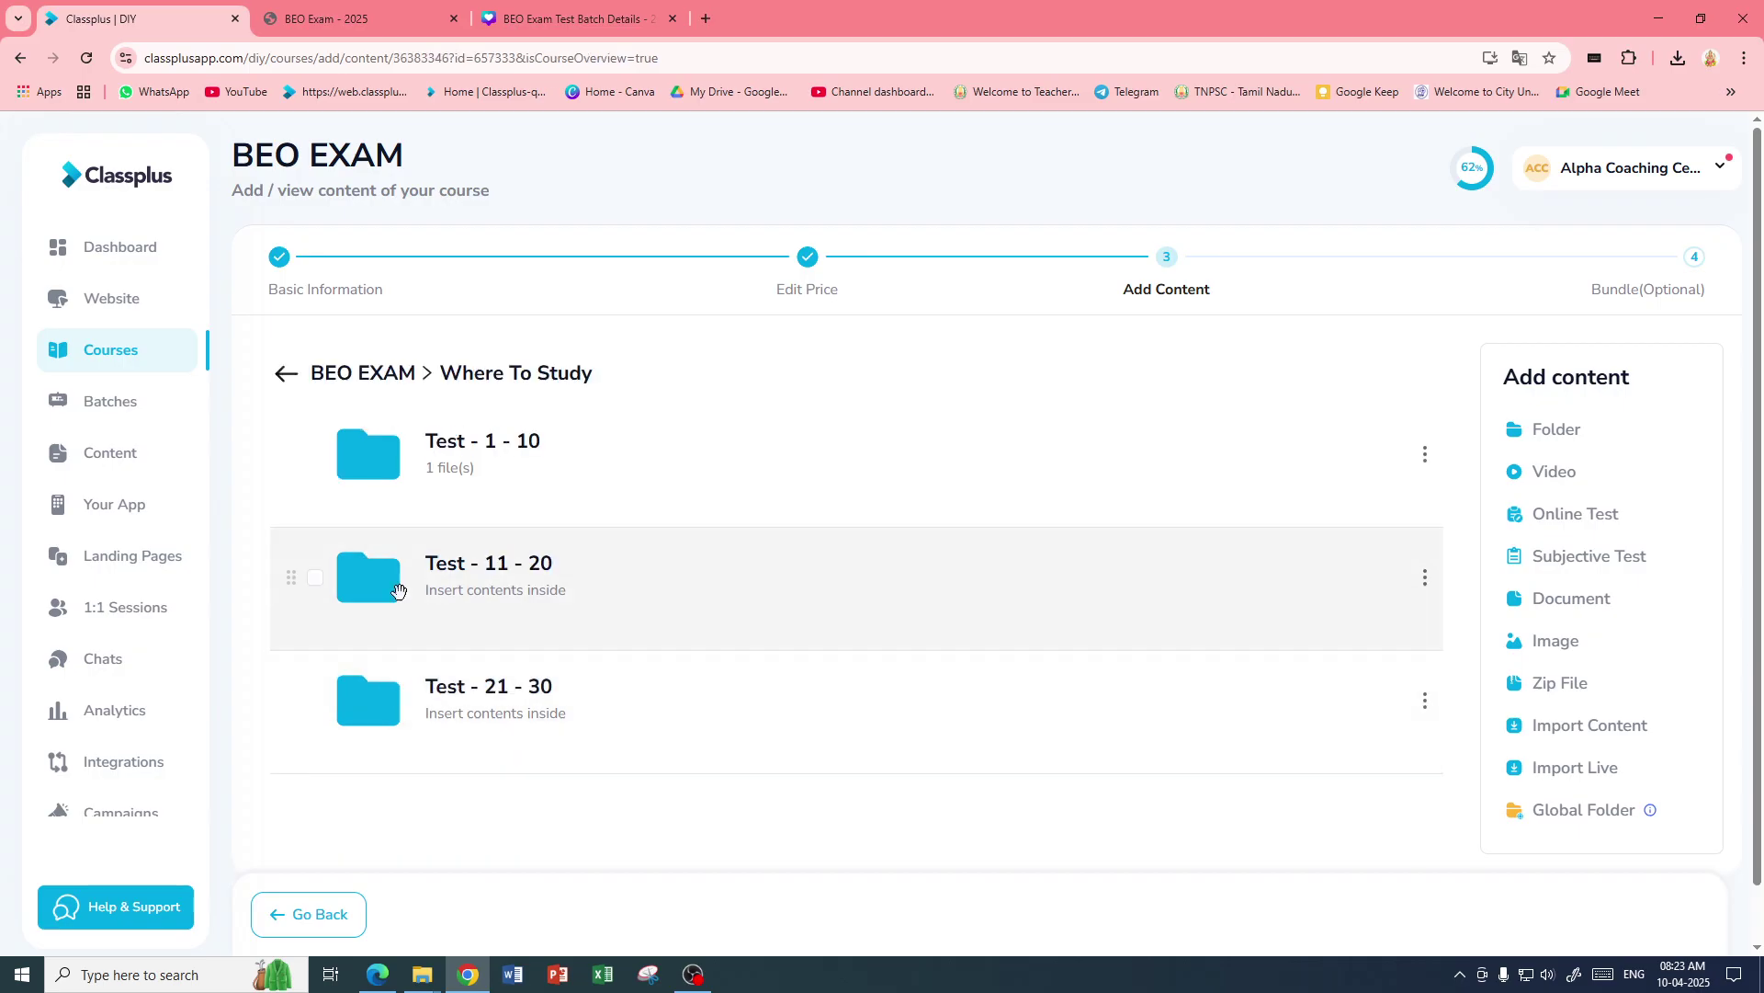
{"action": "left_click", "coordinate": [384, 456]}
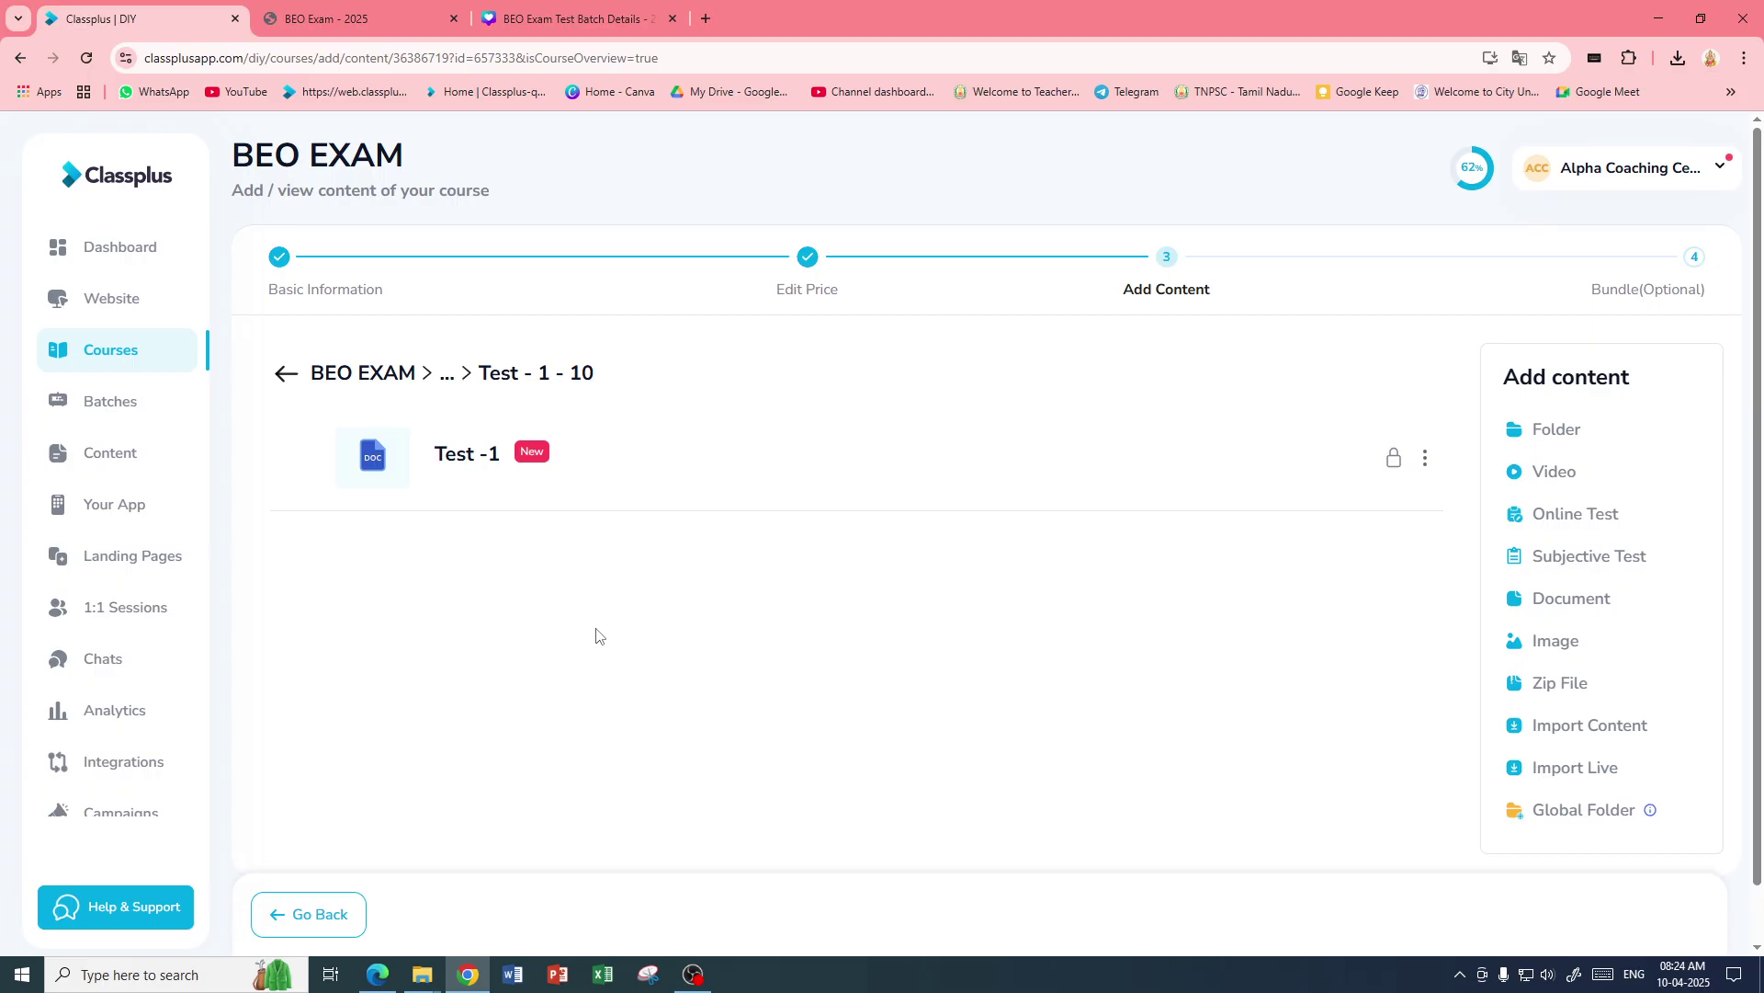
- Return to the course contents and open the Test - 1 folder under Test - 1 - 10 in Study Material
{"action": "left_click", "coordinate": [286, 376]}
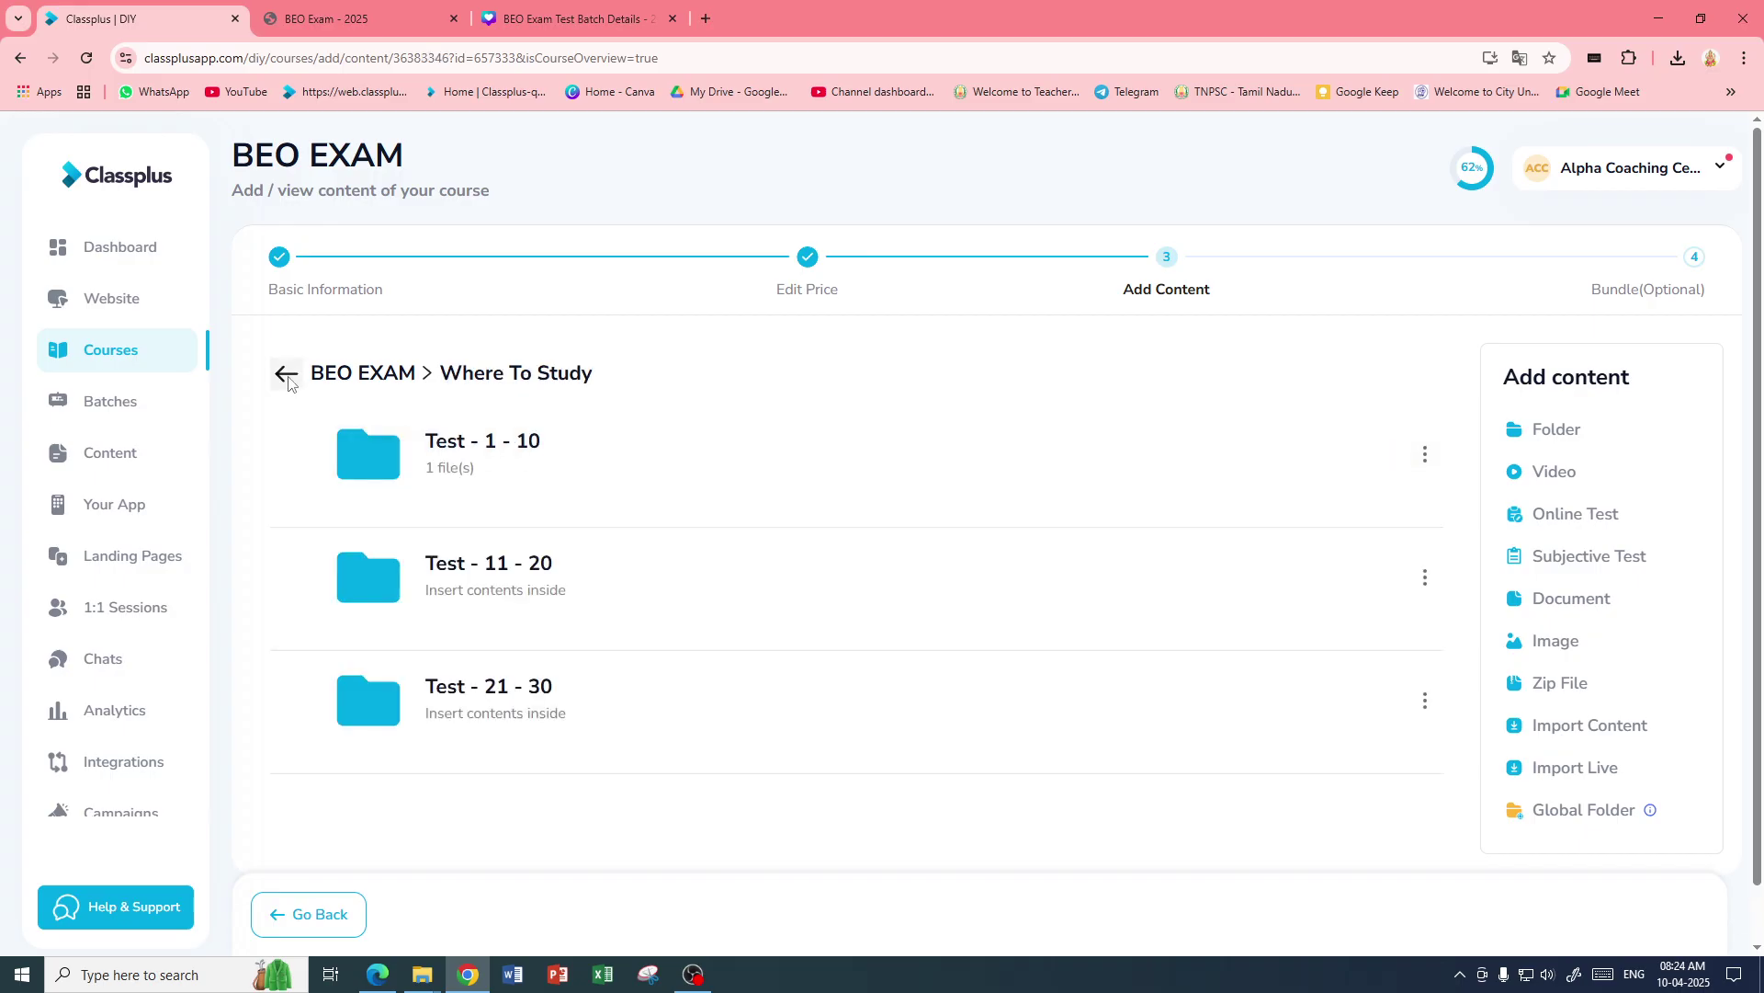
{"action": "left_click", "coordinate": [289, 384]}
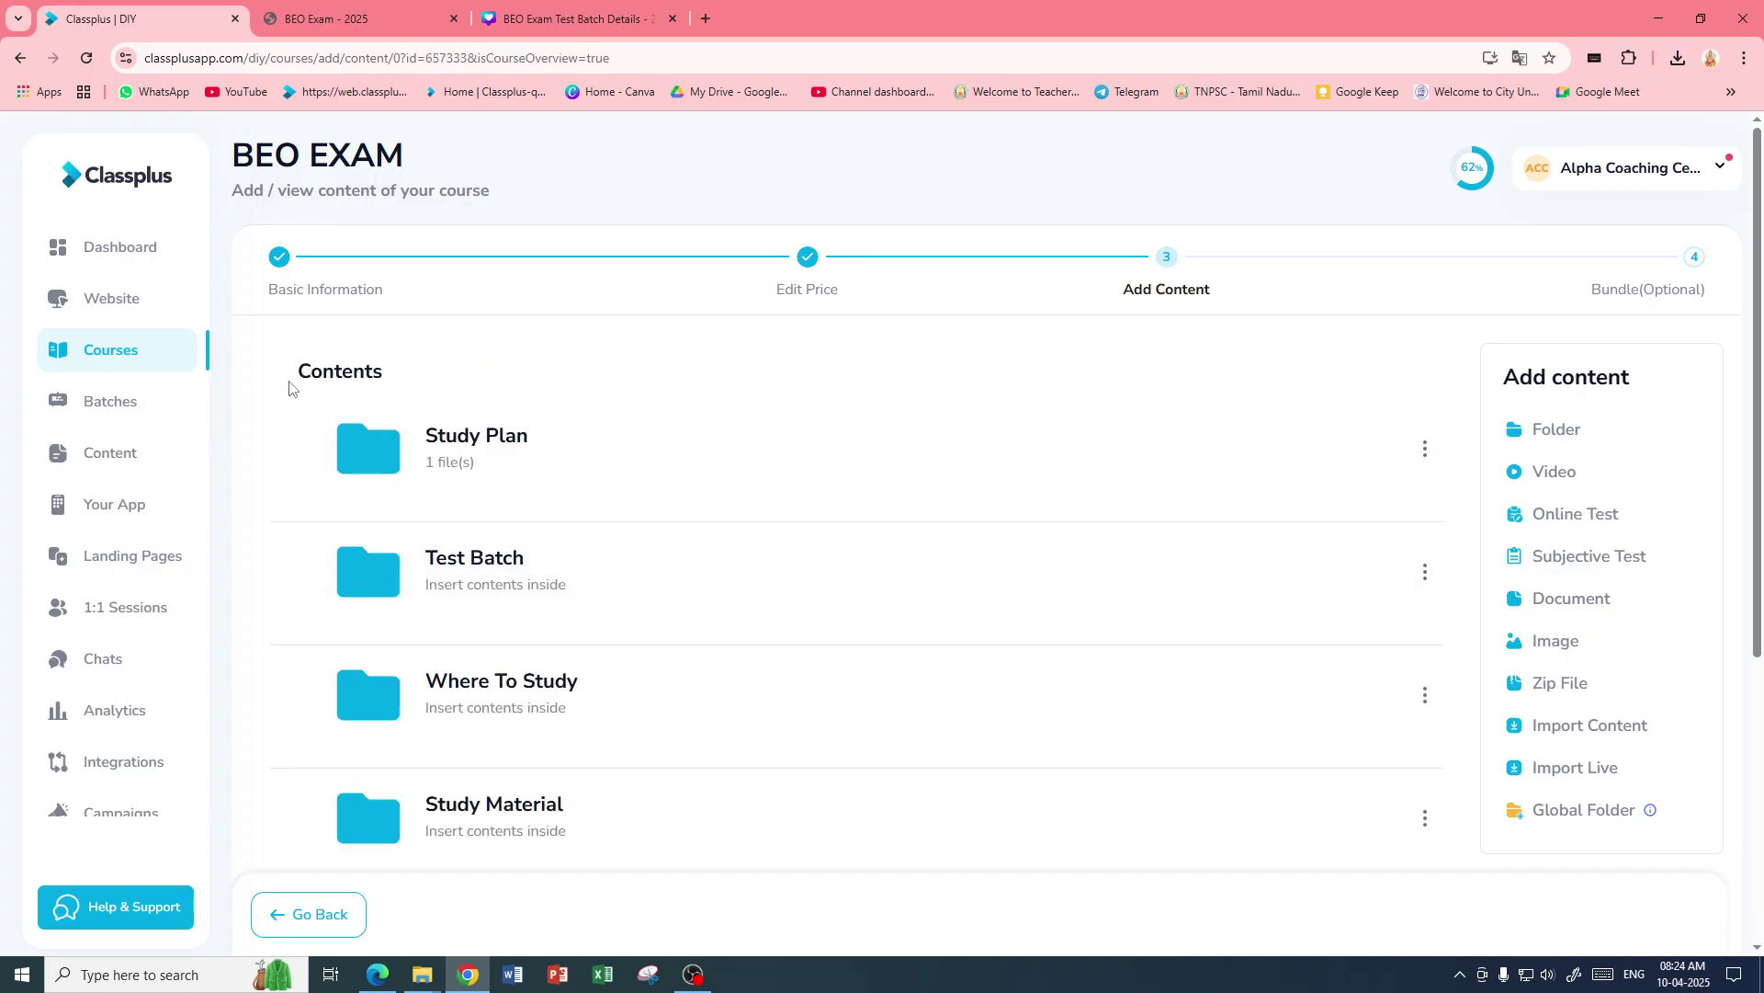
{"action": "scroll", "coordinate": [515, 508], "scroll_direction": "down", "scroll_amount": 3}
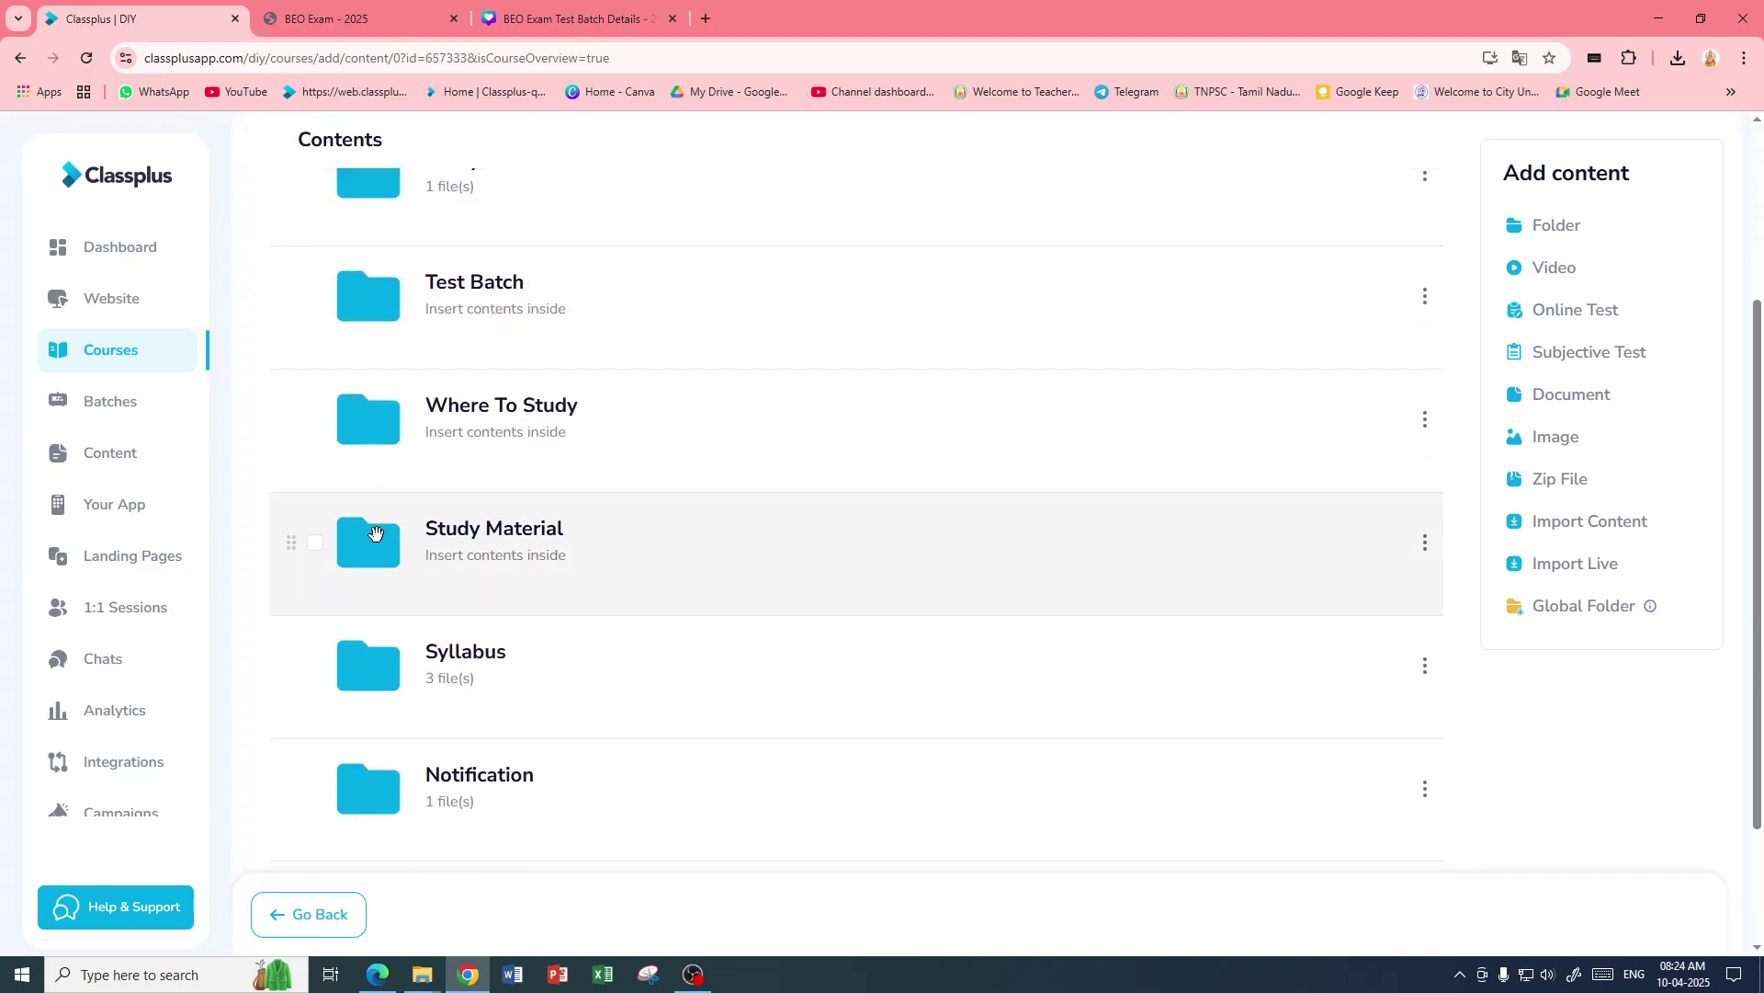
{"action": "left_click", "coordinate": [364, 531]}
{"action": "left_click", "coordinate": [381, 440]}
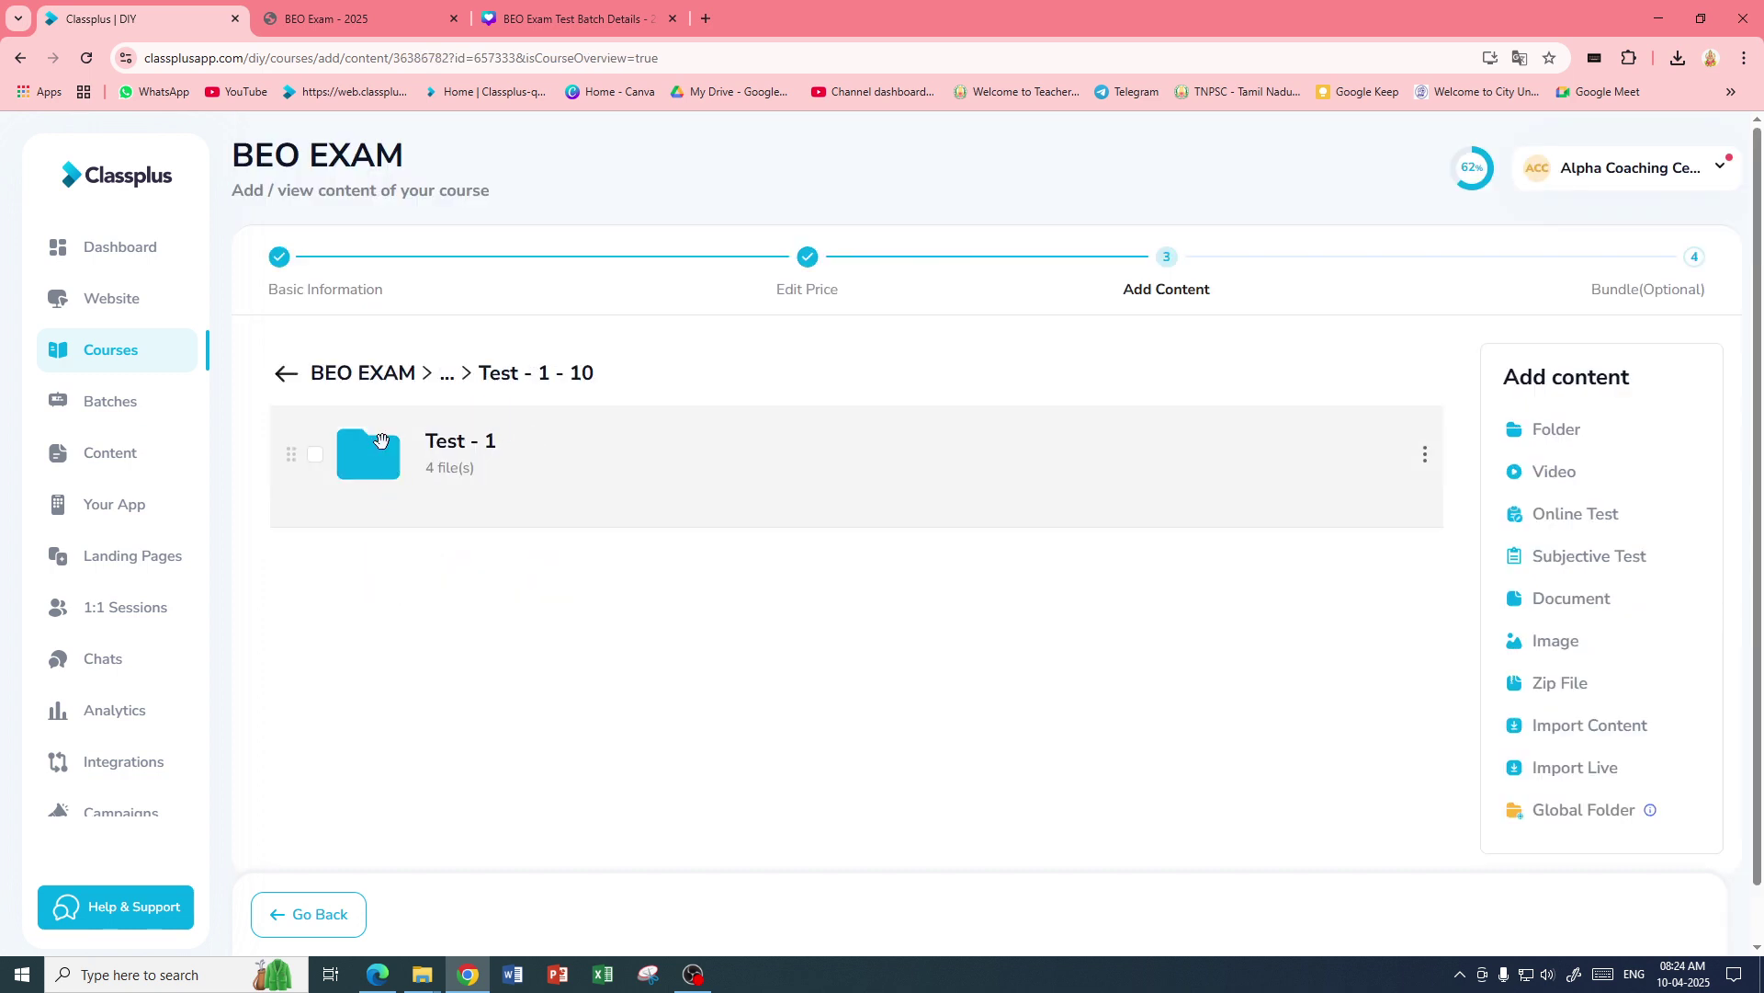
{"action": "left_click", "coordinate": [380, 440]}
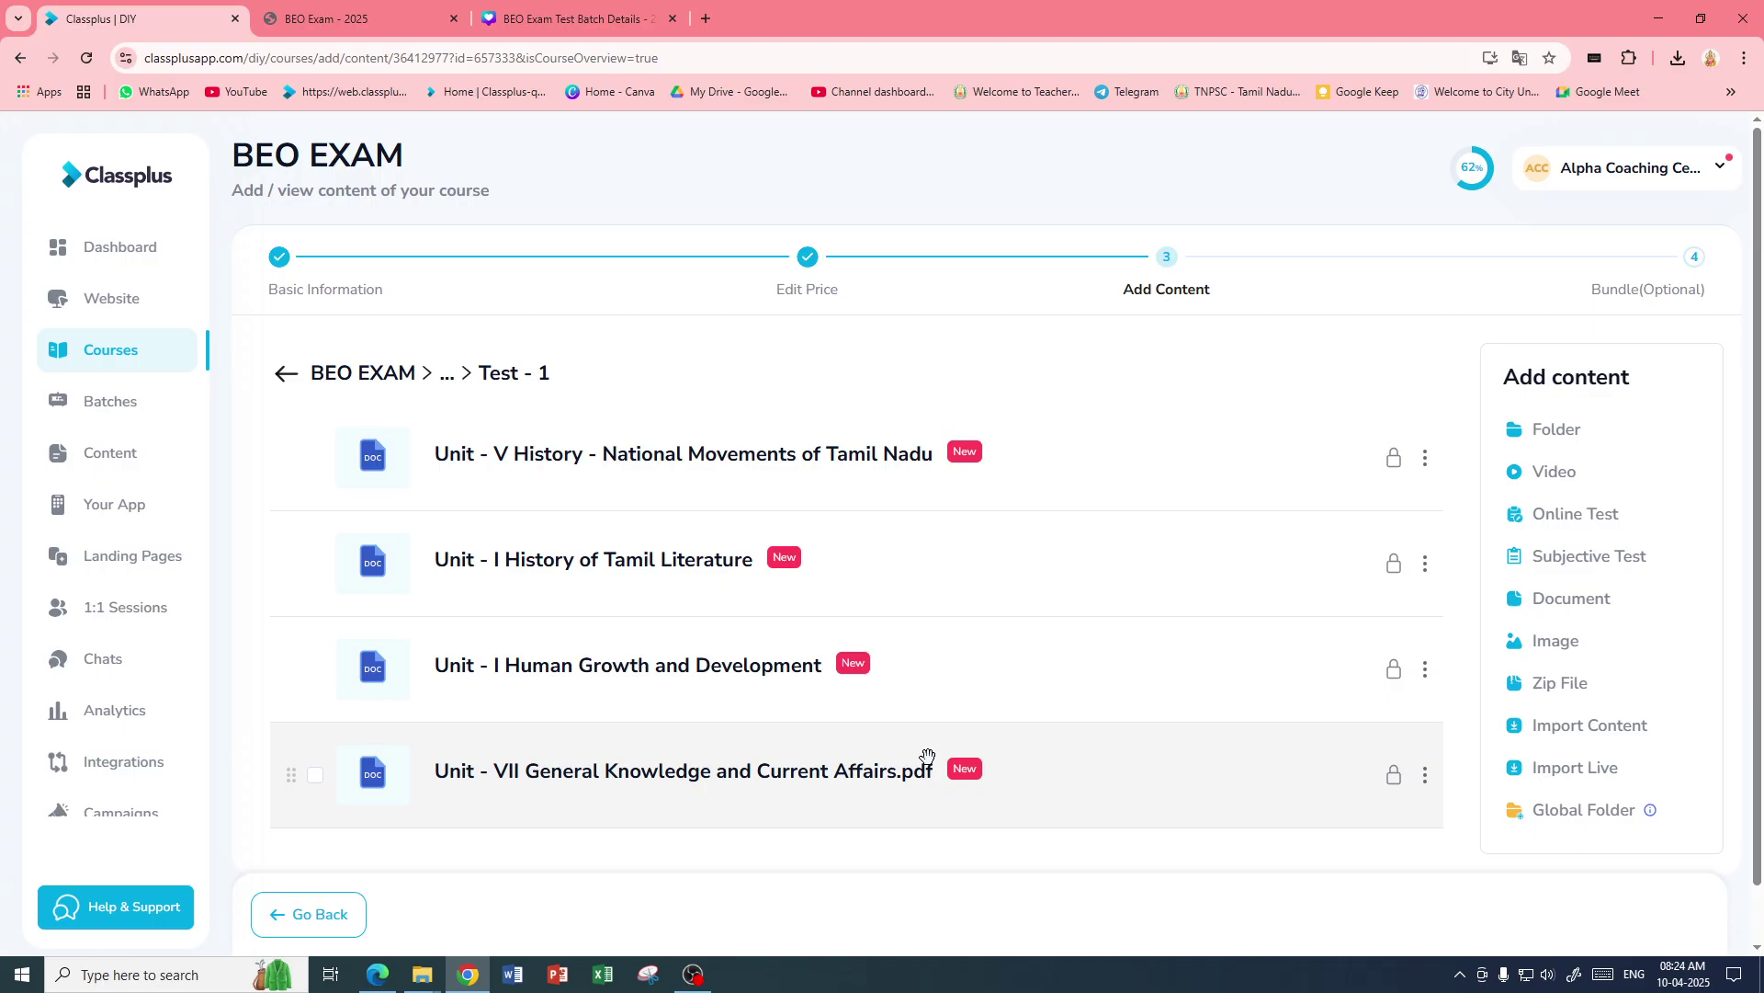
- Return to the course contents and open the Syllabus folder to view its documents
{"action": "left_click", "coordinate": [286, 375]}
{"action": "left_click", "coordinate": [285, 374]}
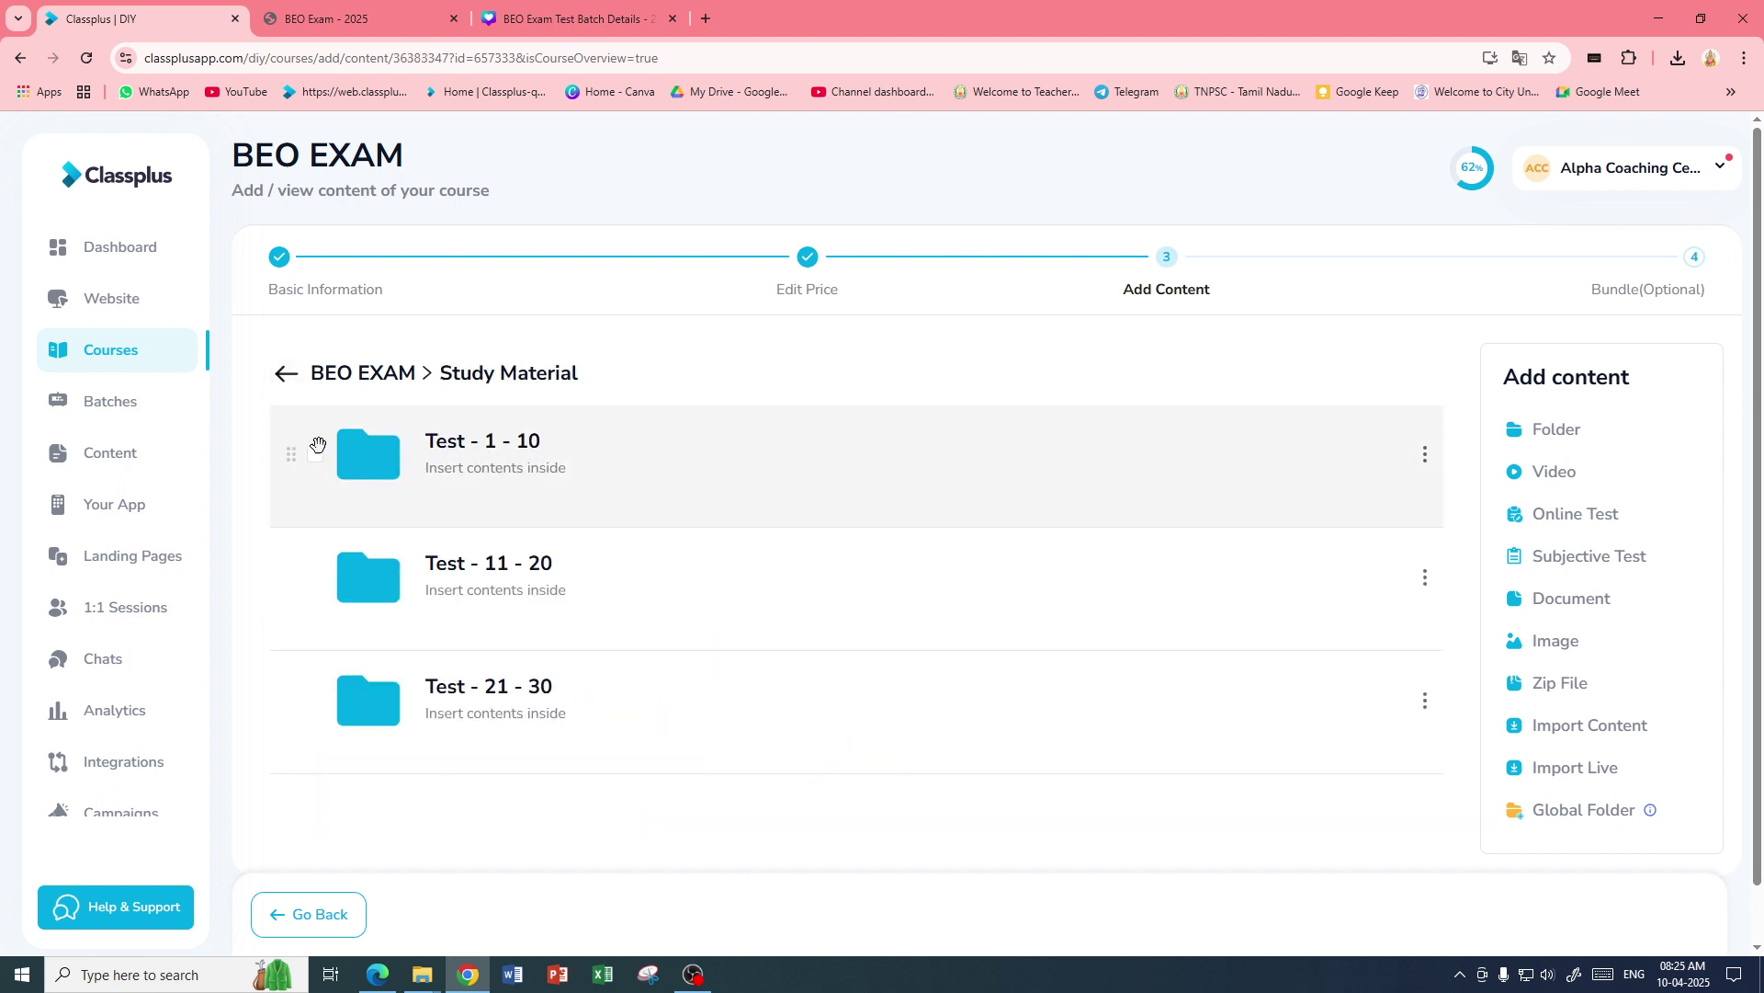
{"action": "left_click", "coordinate": [285, 374]}
{"action": "scroll", "coordinate": [395, 512], "scroll_direction": "down", "scroll_amount": 2}
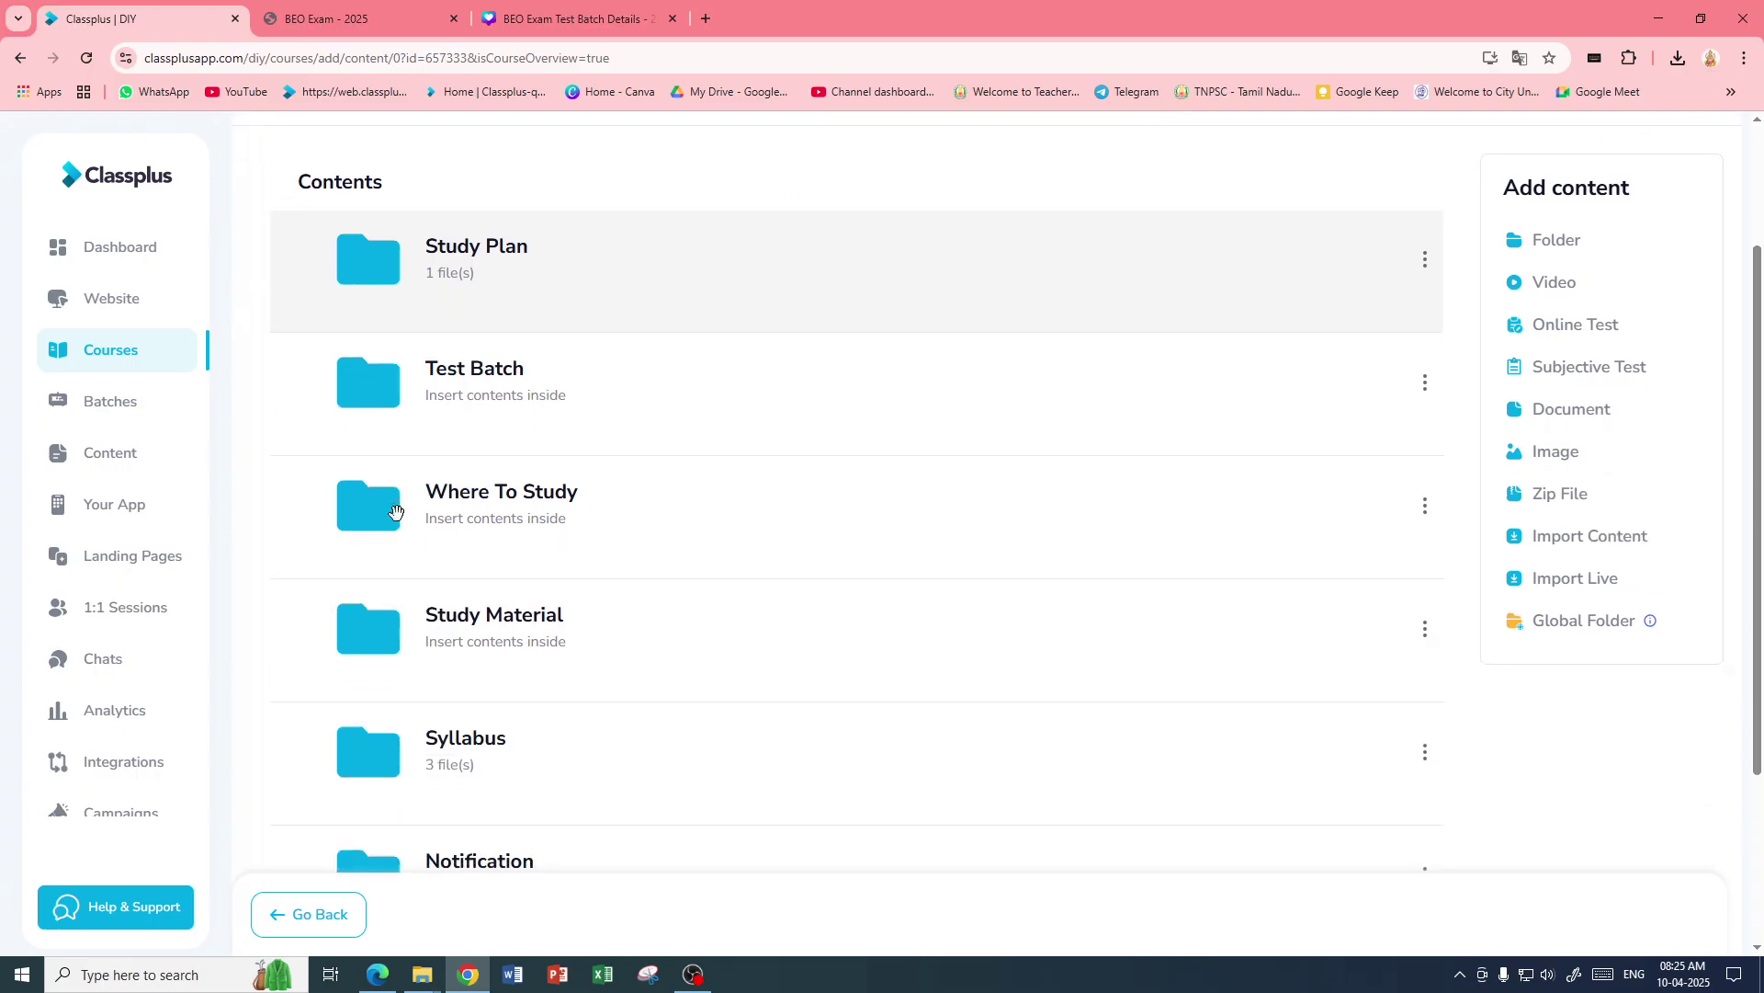
{"action": "scroll", "coordinate": [393, 512], "scroll_direction": "down", "scroll_amount": 2}
{"action": "left_click", "coordinate": [378, 576]}
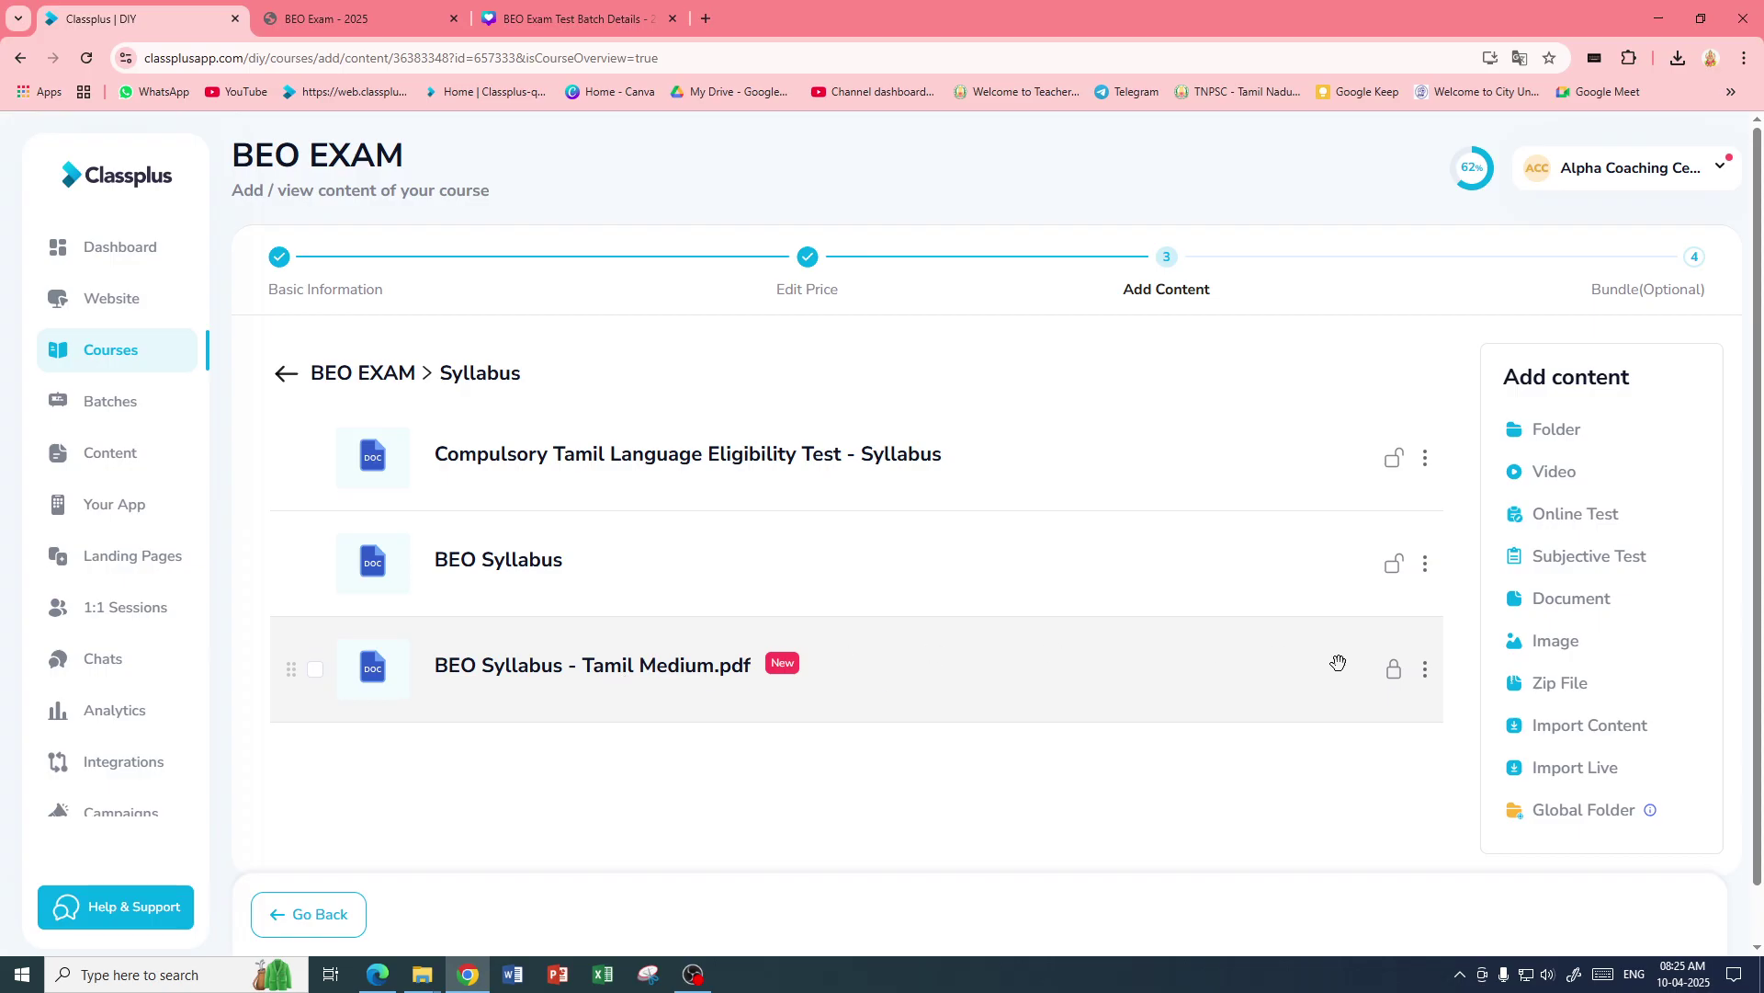
- Open 2019 - BEO Notification.pdf from the Notification folder, fit its pages to the window and skim through them
{"action": "left_click", "coordinate": [285, 373]}
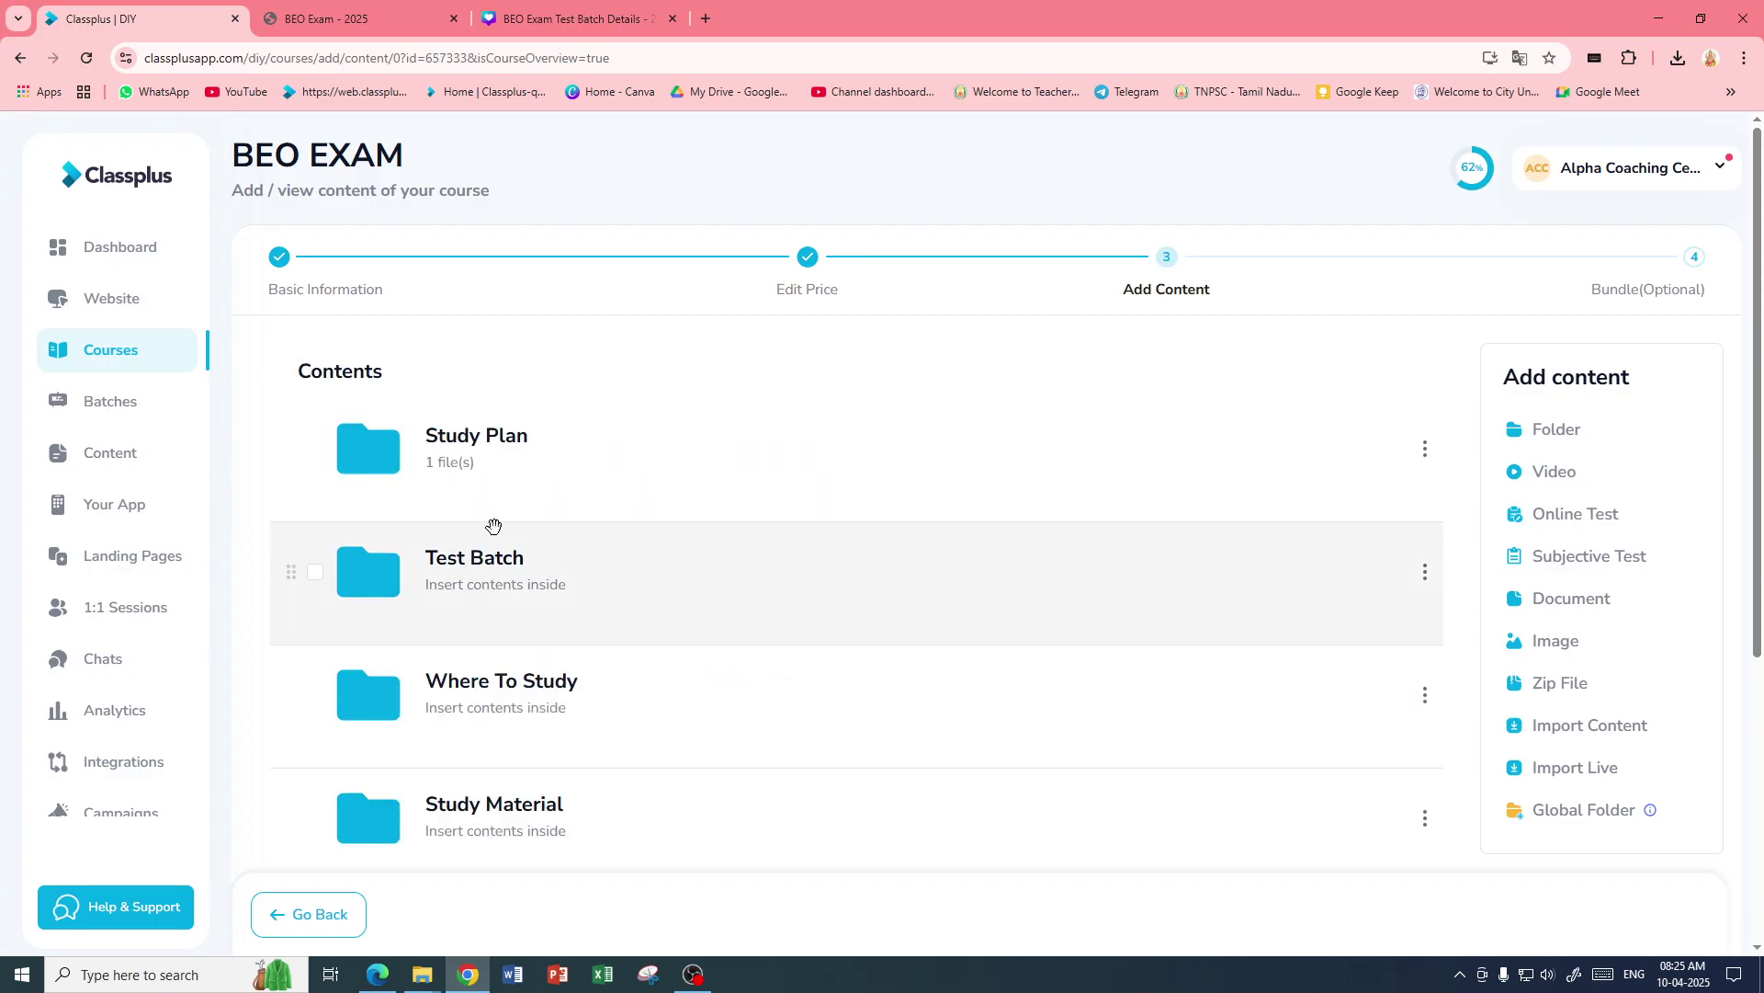
{"action": "scroll", "coordinate": [493, 526], "scroll_direction": "down", "scroll_amount": 5}
{"action": "left_click", "coordinate": [378, 606]}
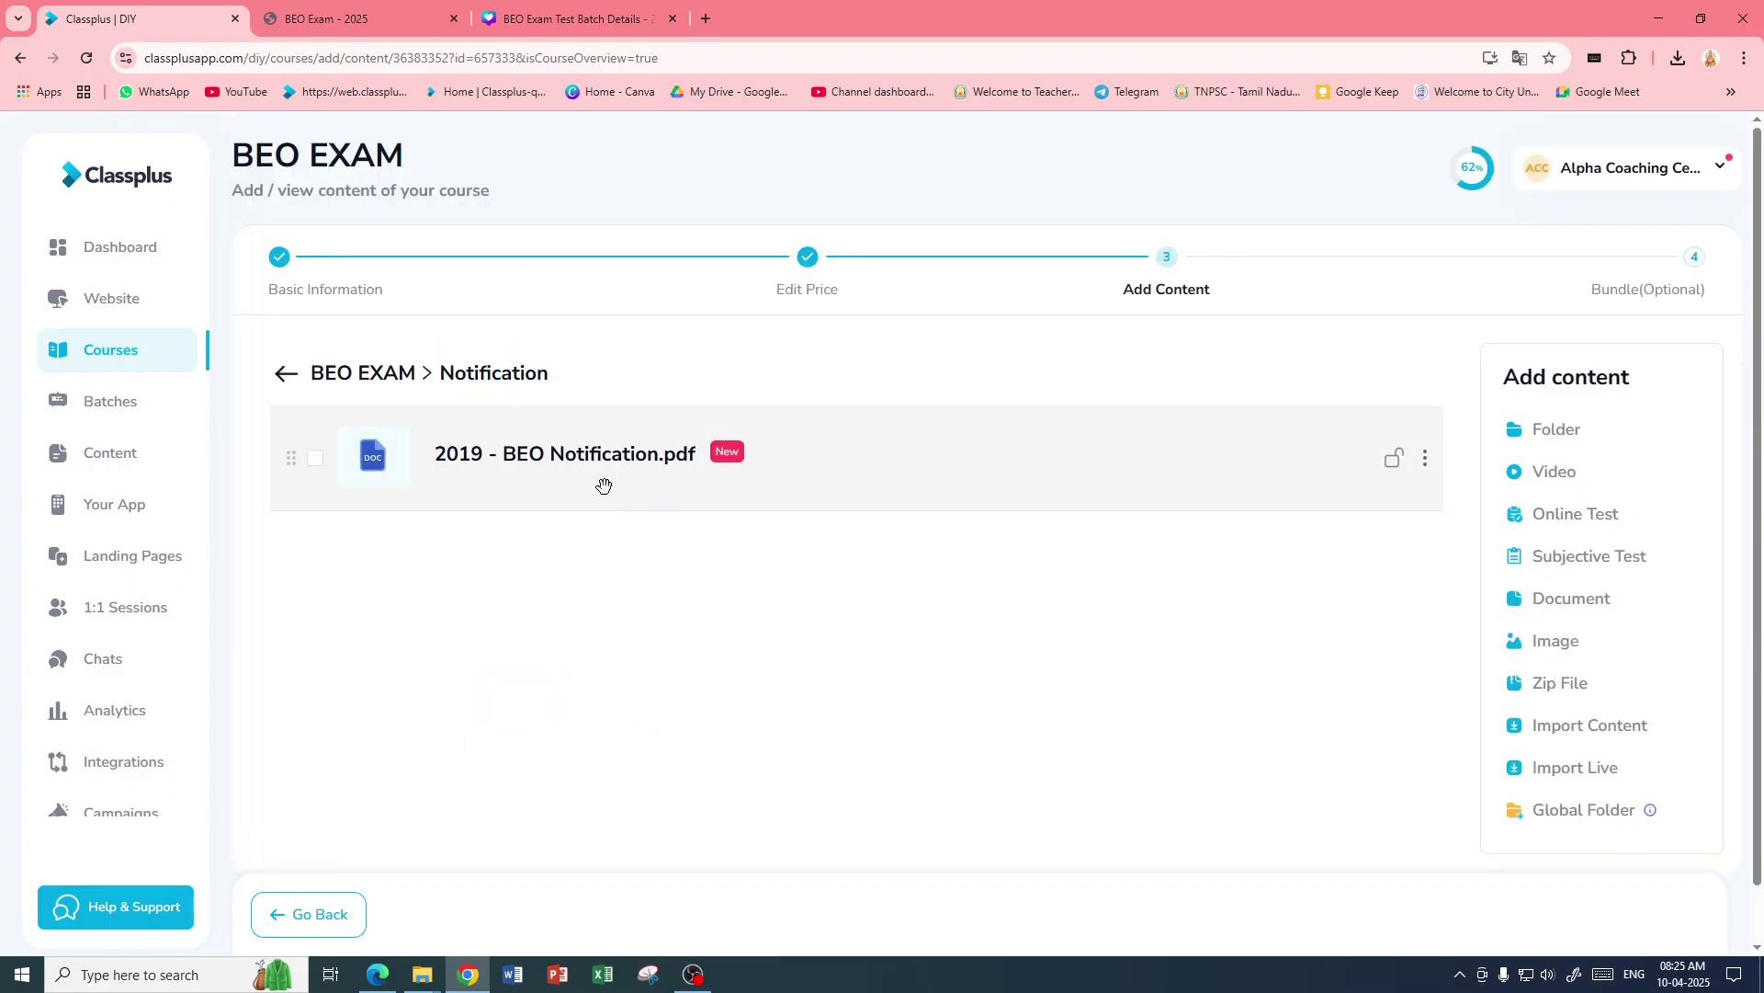
{"action": "left_click", "coordinate": [526, 476]}
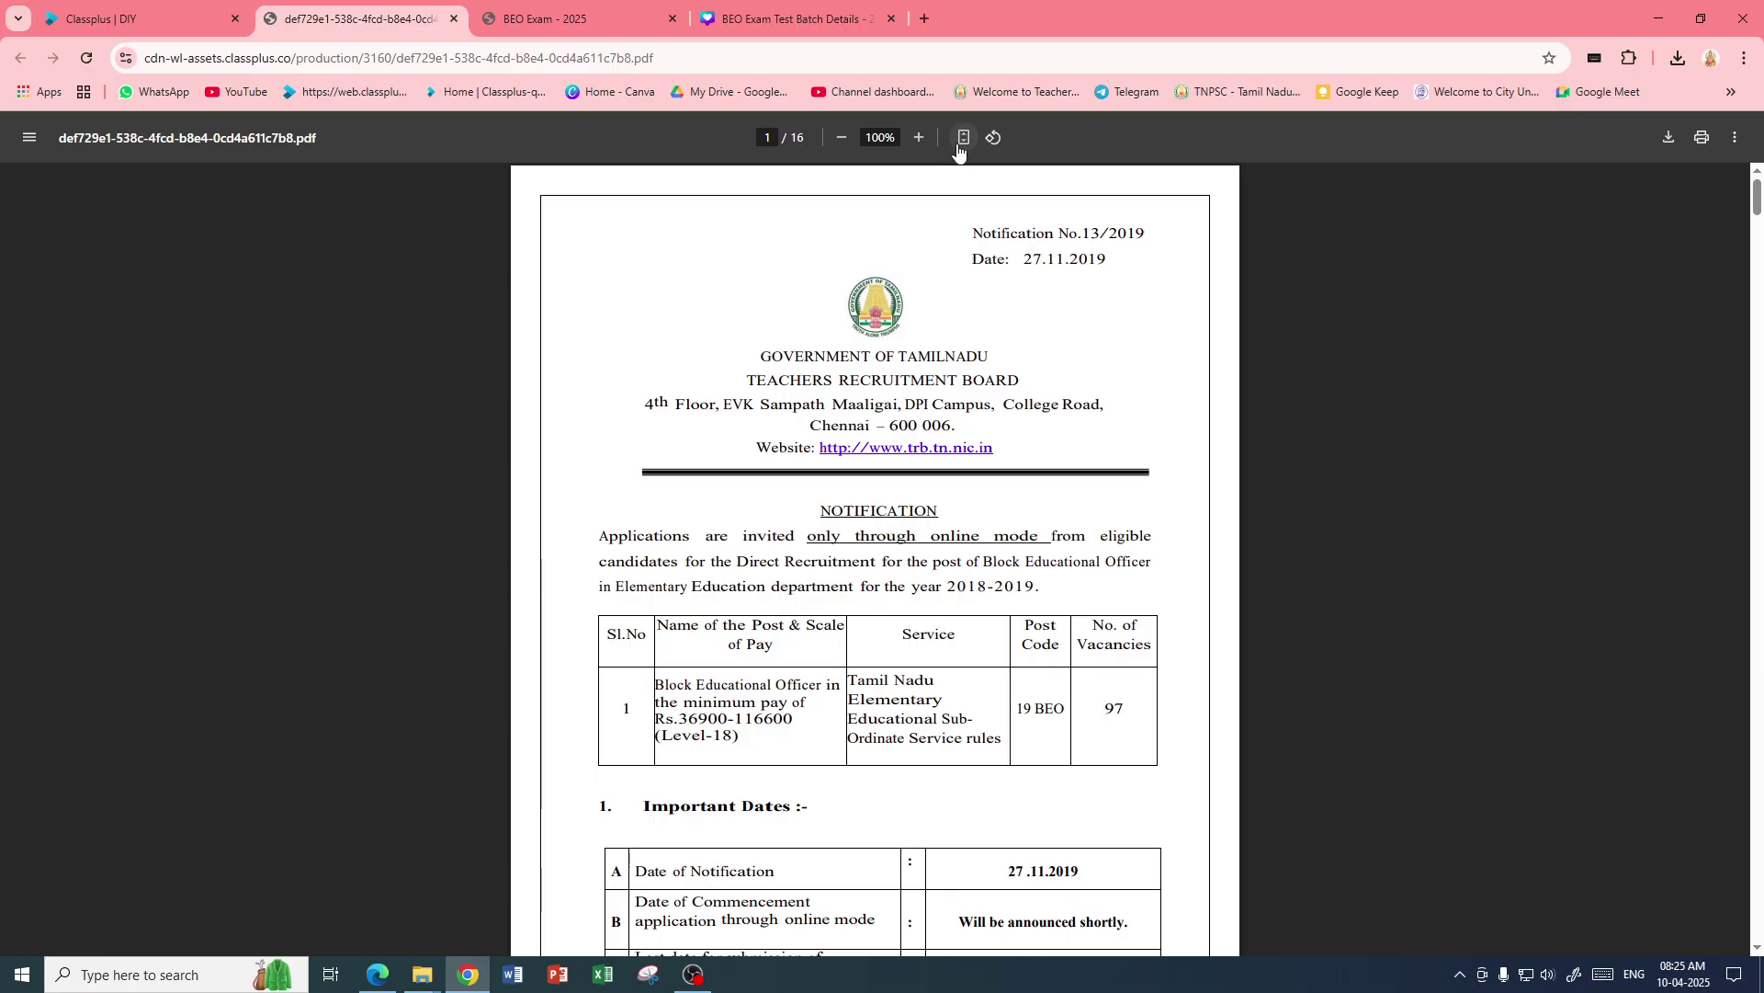
{"action": "left_click", "coordinate": [962, 138]}
{"action": "scroll", "coordinate": [1393, 382], "scroll_direction": "down", "scroll_amount": 20}
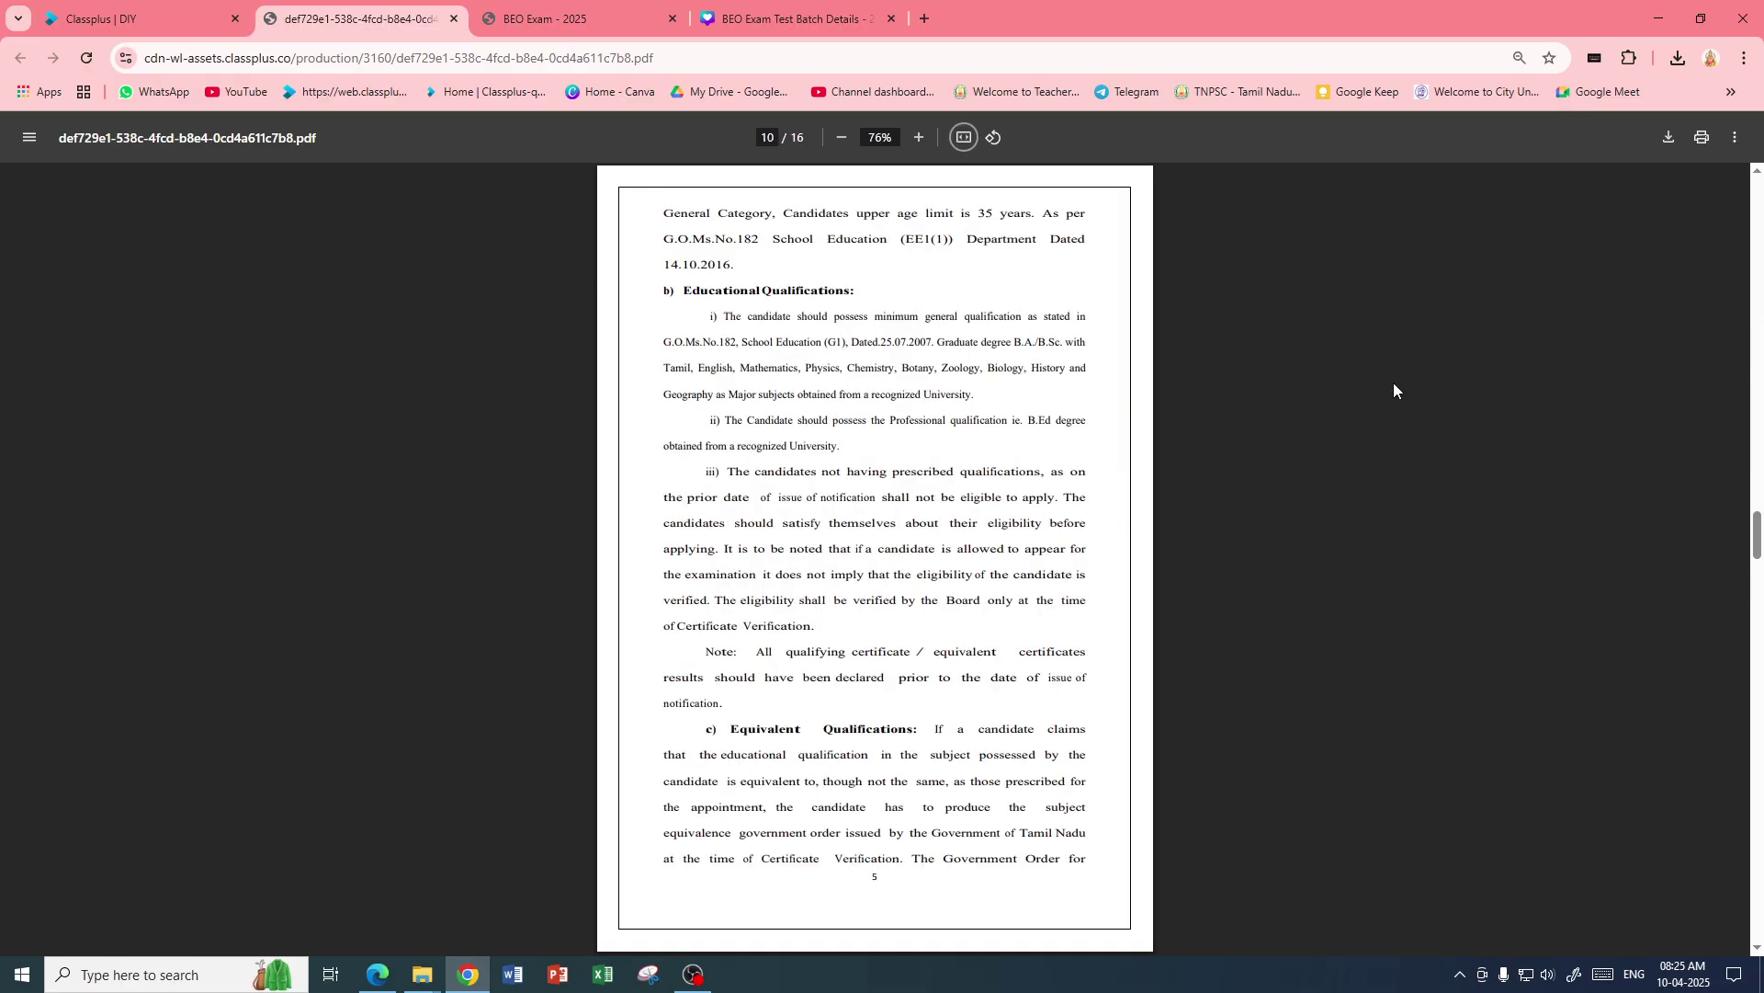
{"action": "scroll", "coordinate": [1393, 383], "scroll_direction": "up", "scroll_amount": 20}
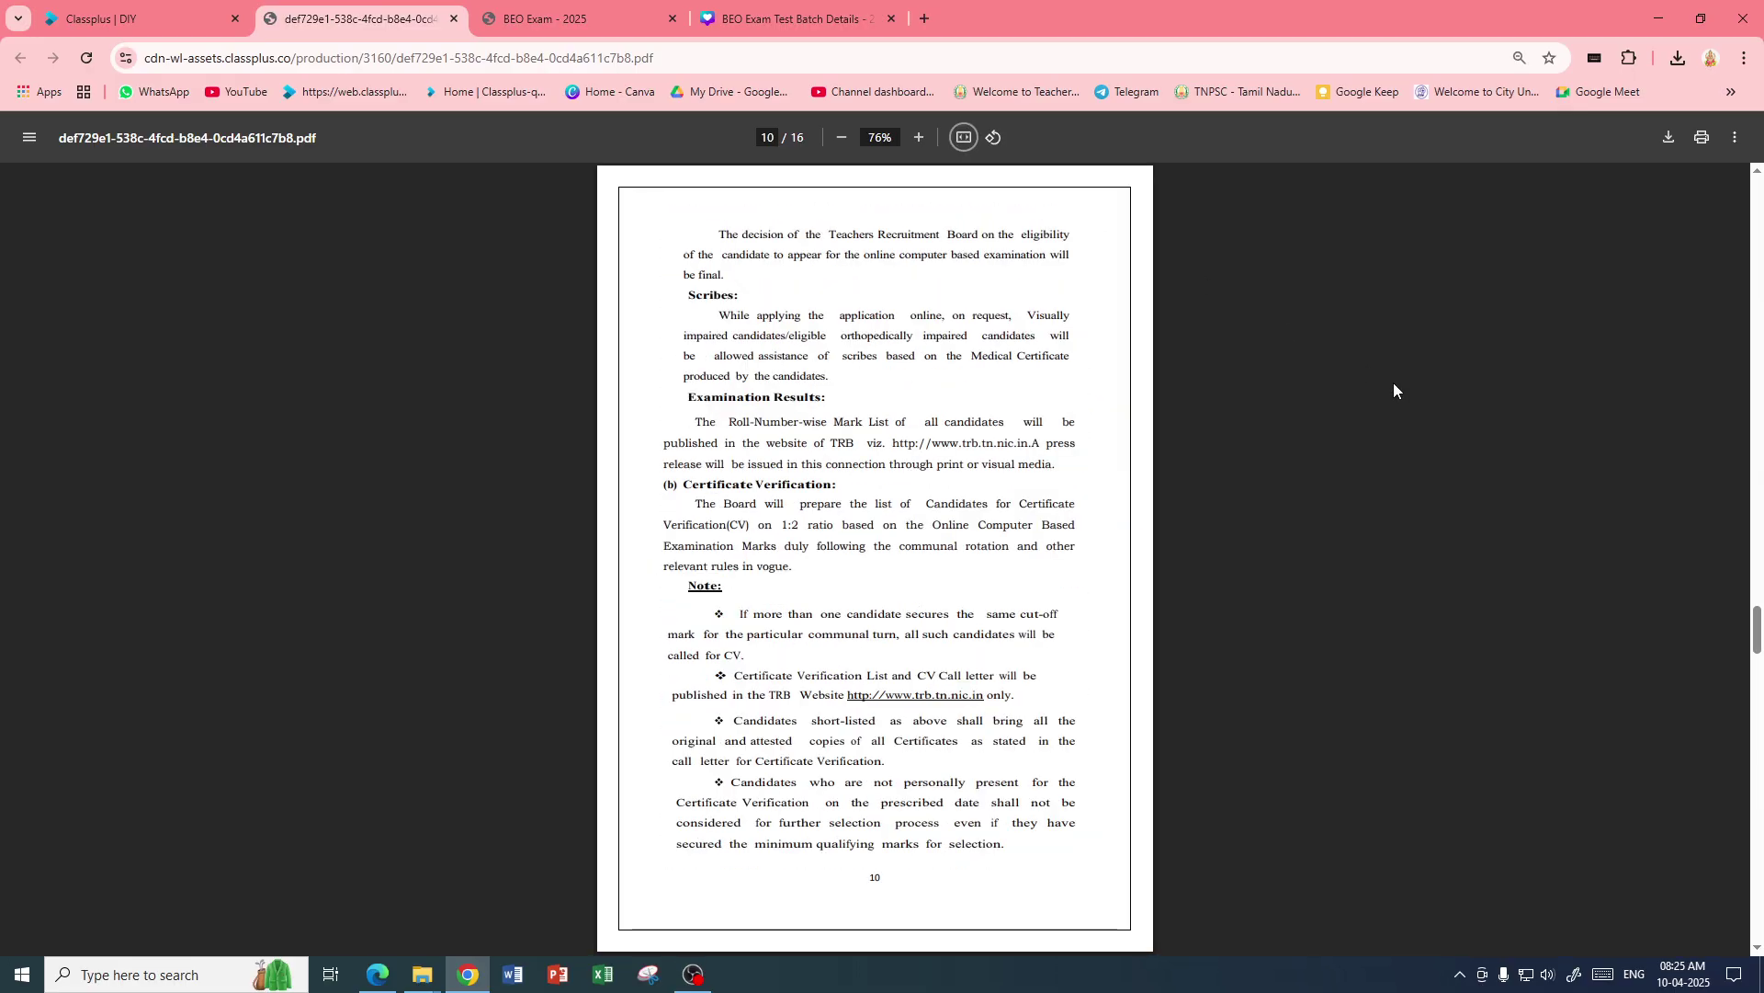
- Skim the 2019 BEO notification PDF again from its first page through to Annexure - I on page 16
{"action": "scroll", "coordinate": [1393, 382], "scroll_direction": "up", "scroll_amount": 8}
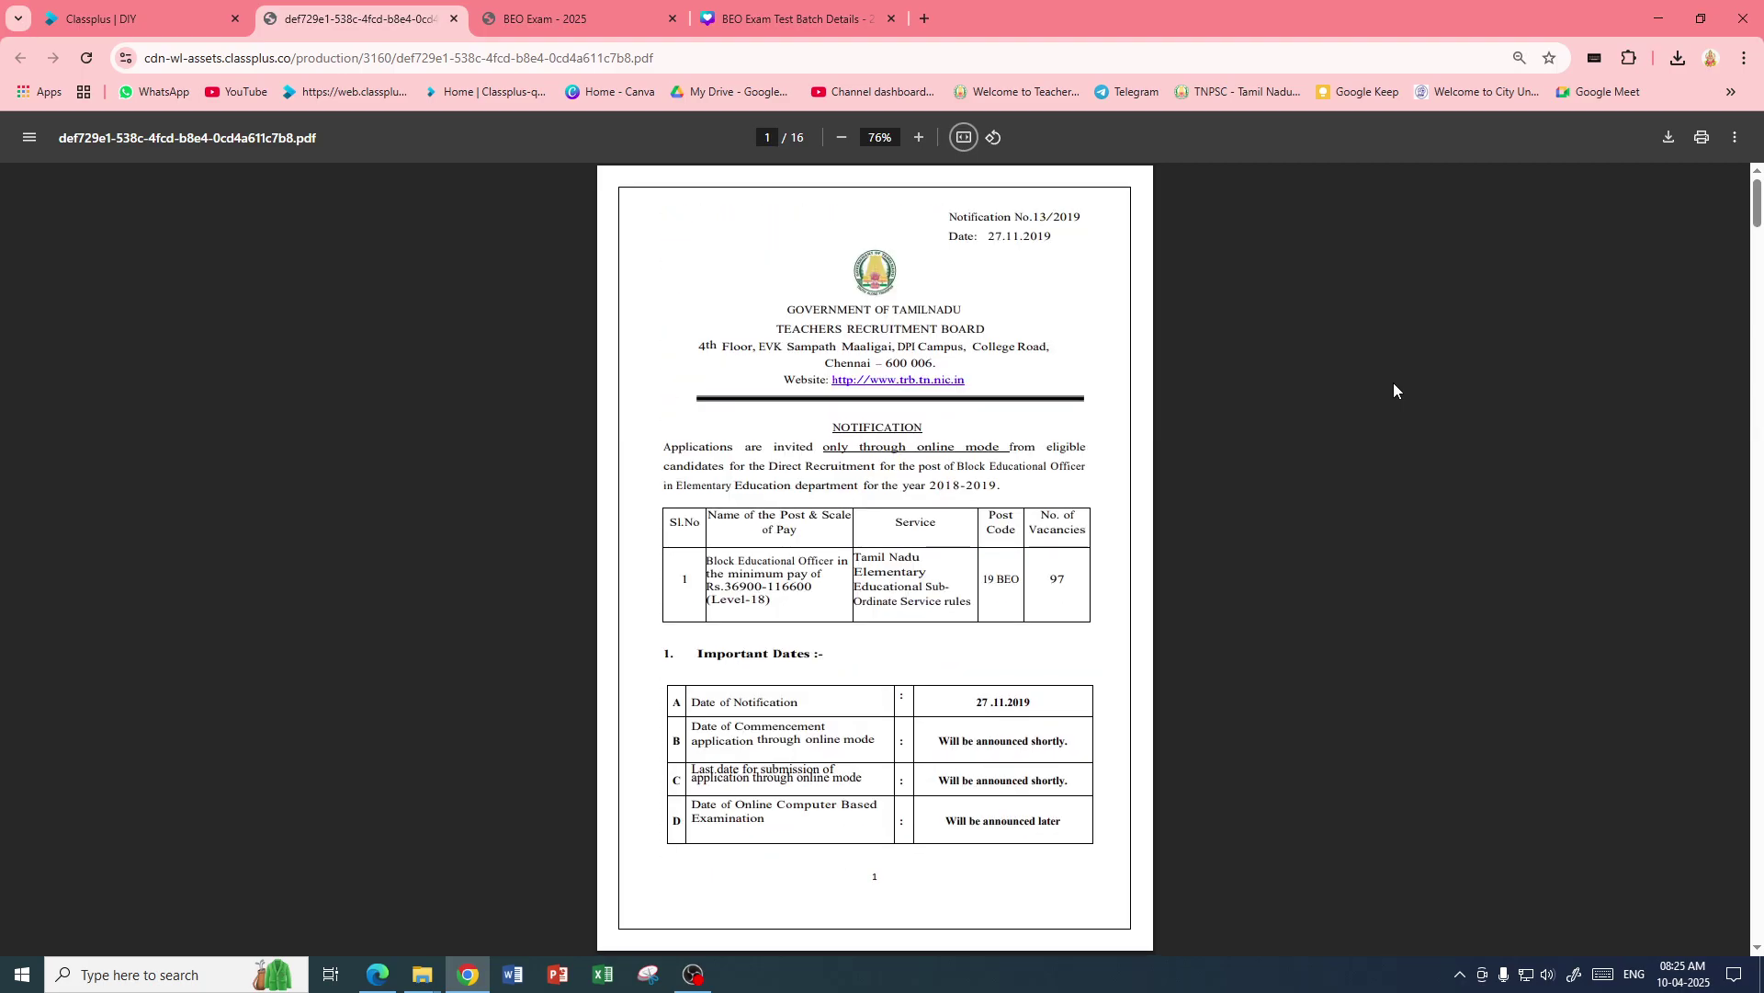
{"action": "scroll", "coordinate": [1393, 382], "scroll_direction": "down", "scroll_amount": 20}
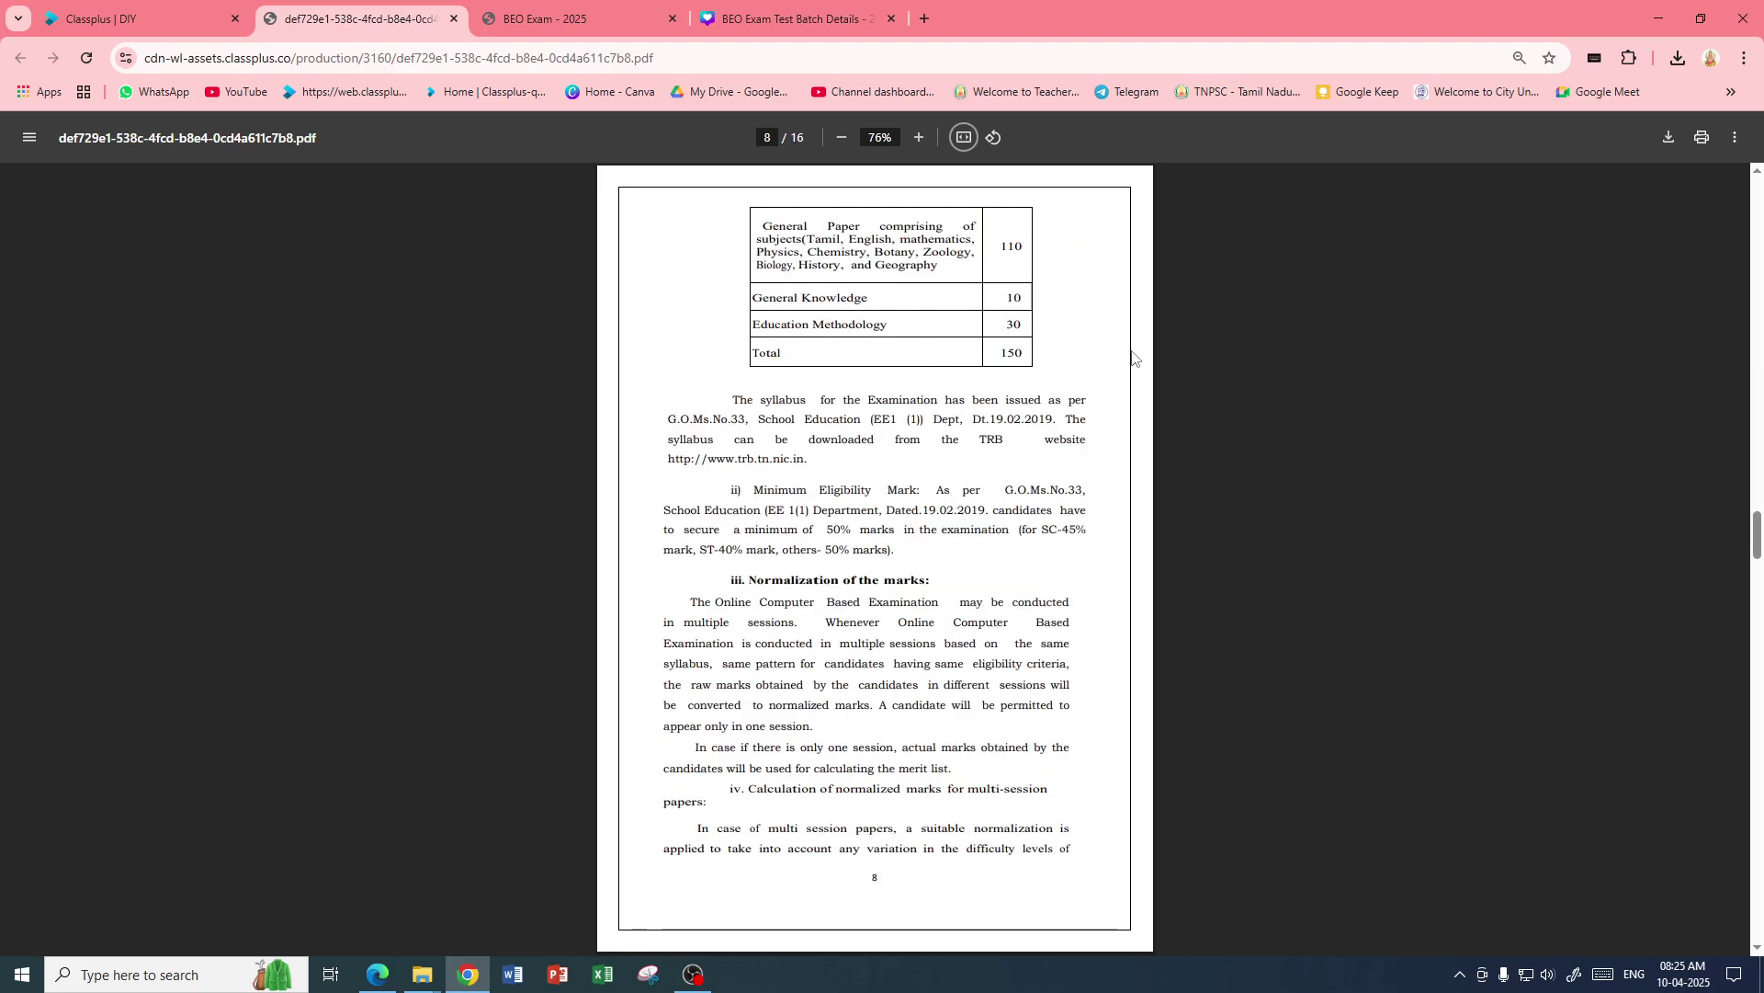
{"action": "scroll", "coordinate": [1106, 357], "scroll_direction": "down", "scroll_amount": 14}
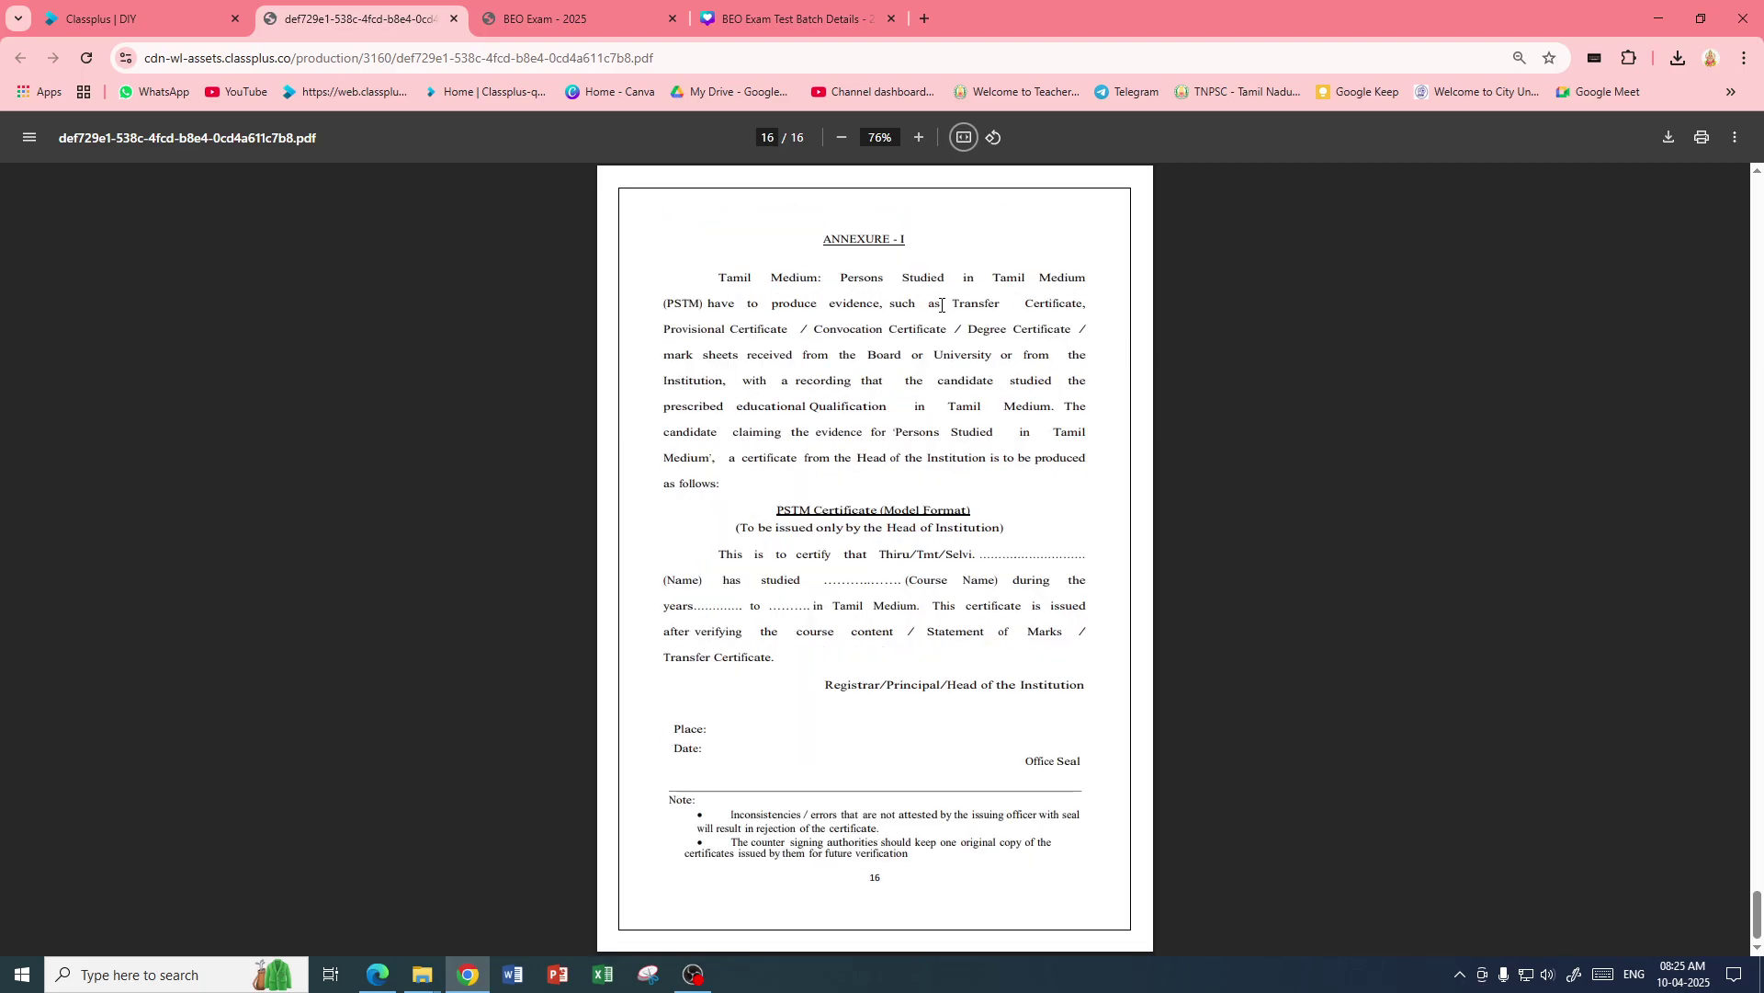
{"action": "left_click", "coordinate": [581, 14]}
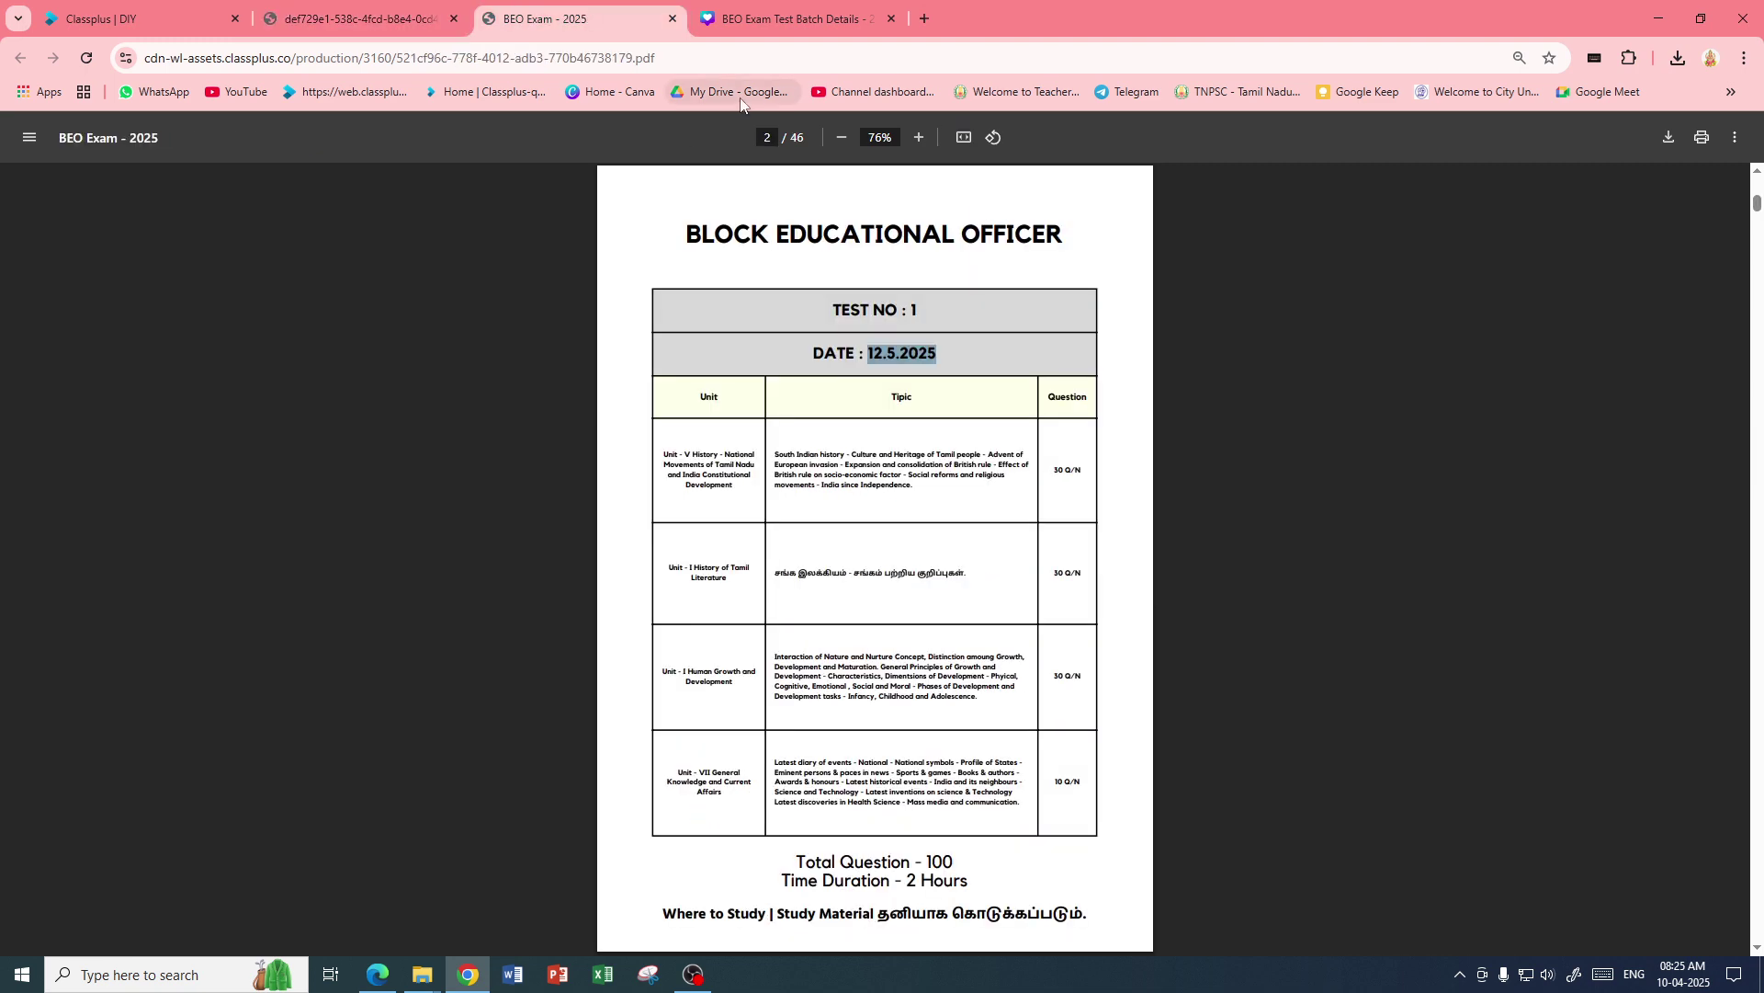
{"action": "left_click", "coordinate": [460, 26]}
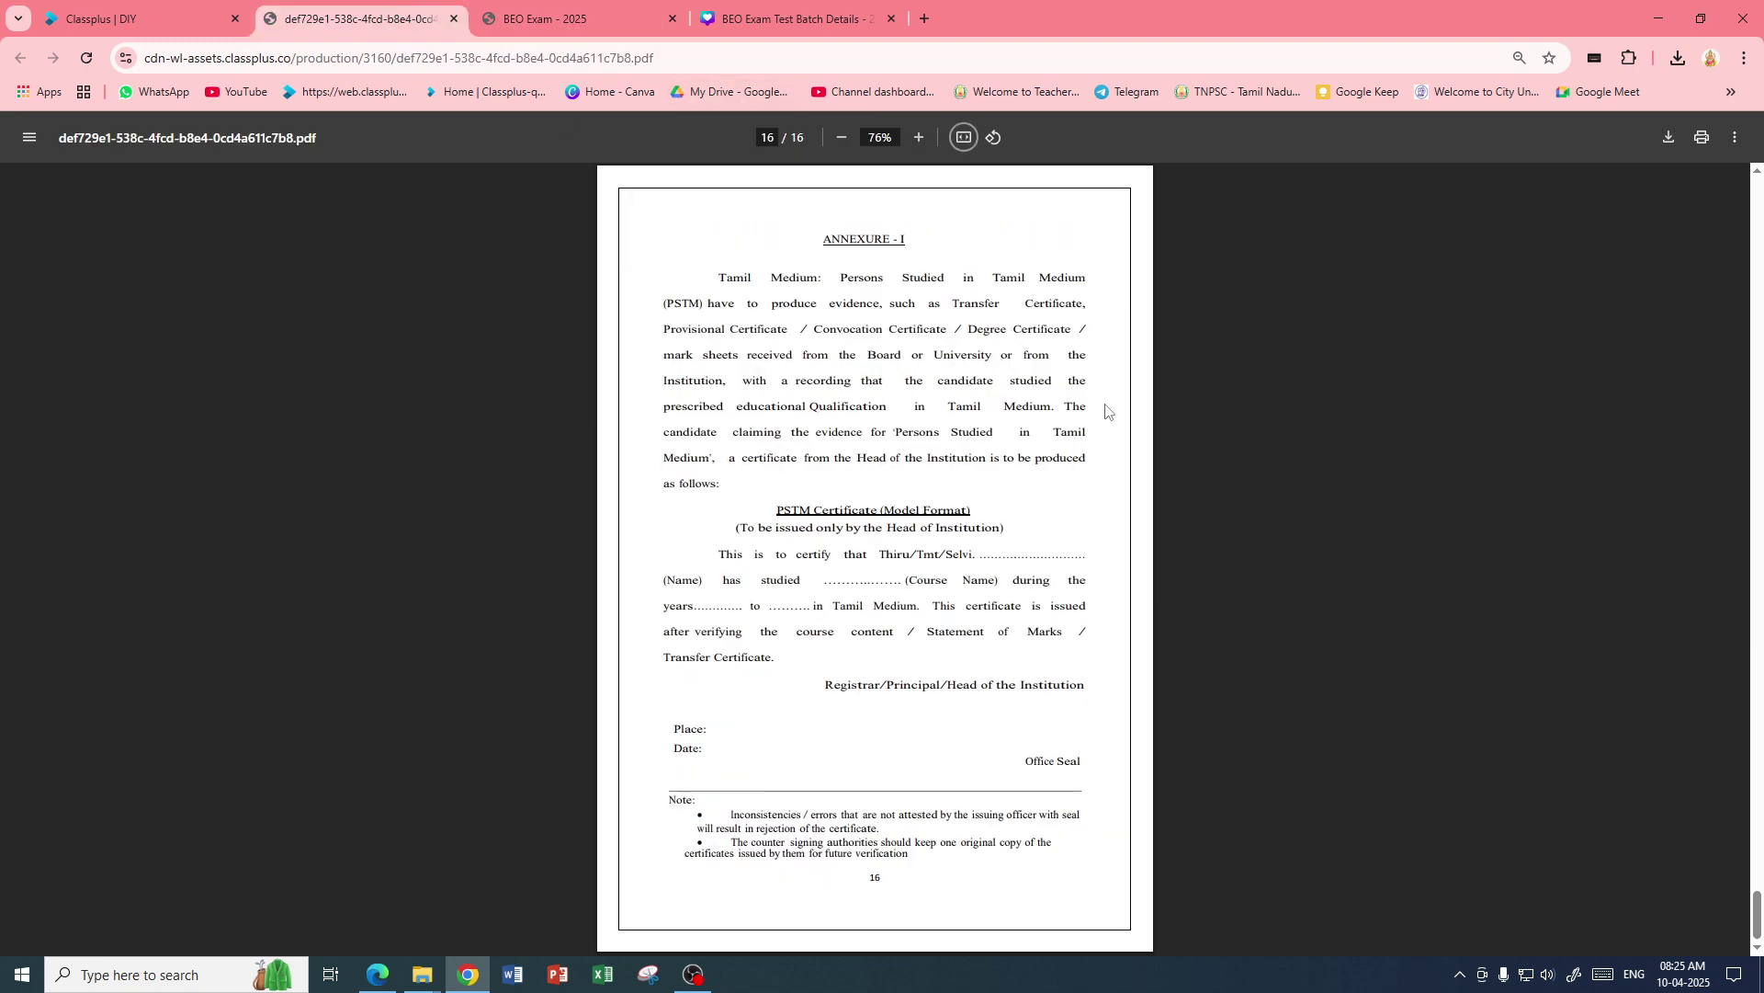
- Return to the course contents and view the files in the 2020 and 2023 folders of PYQ - Question Paper
{"action": "left_click", "coordinate": [138, 18]}
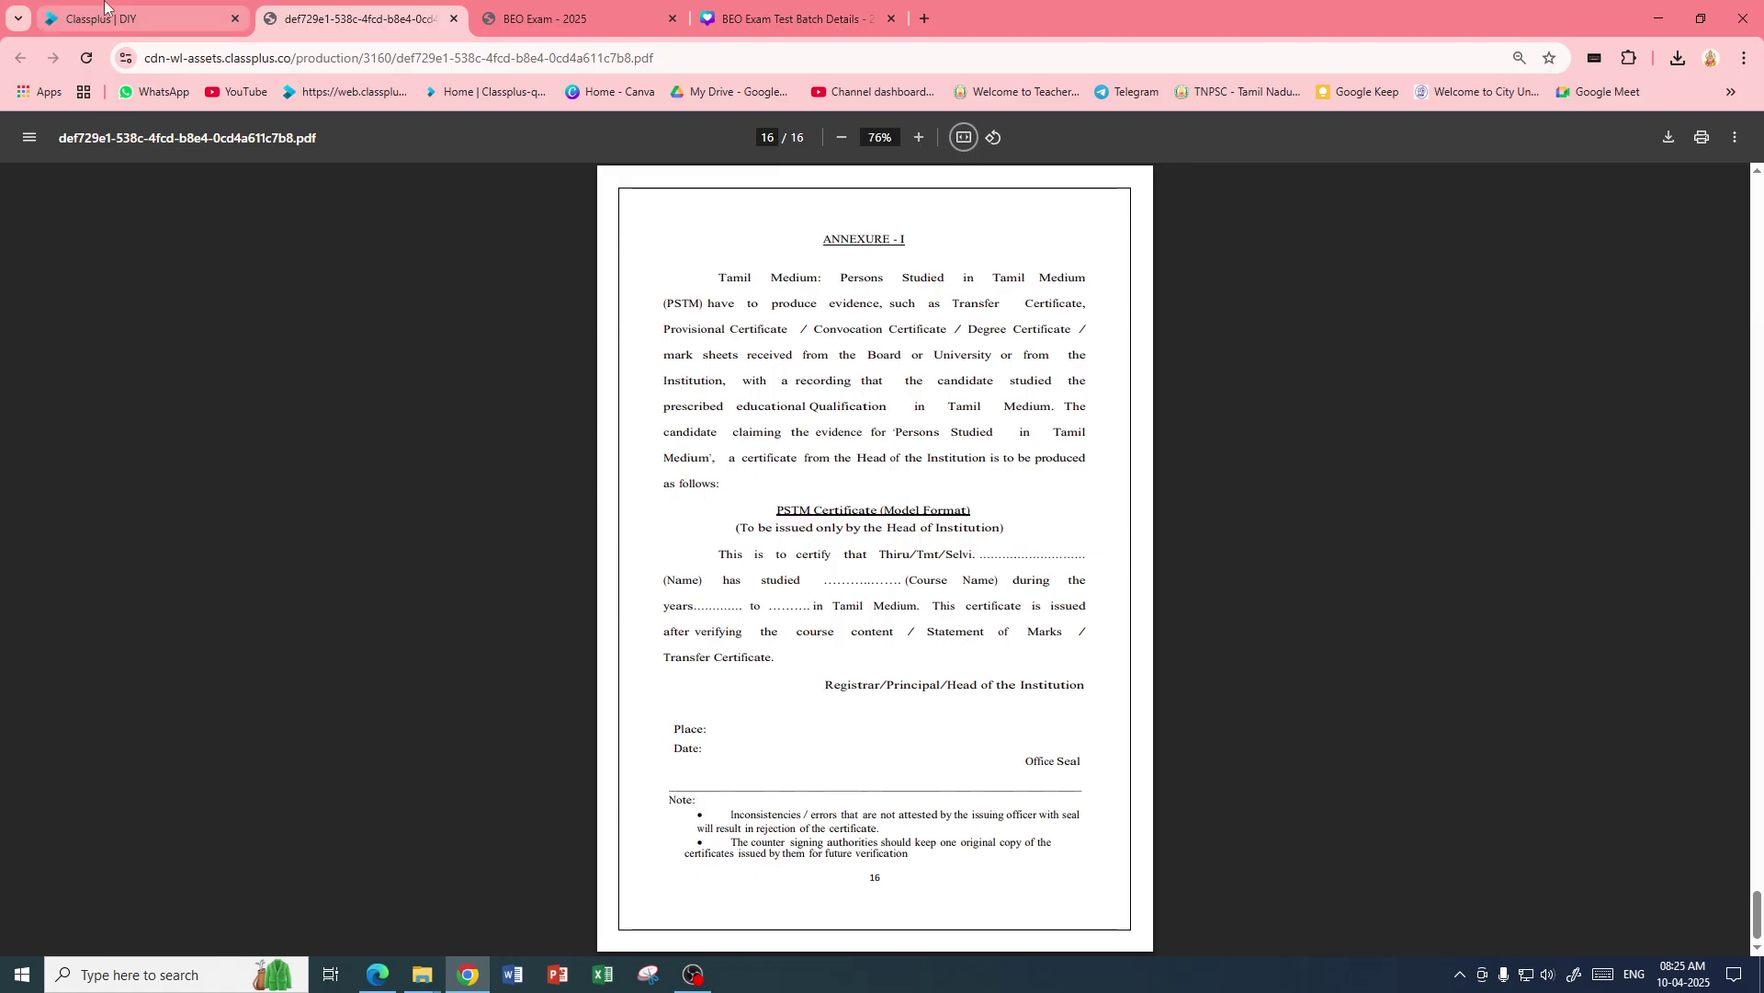
{"action": "left_click", "coordinate": [286, 373]}
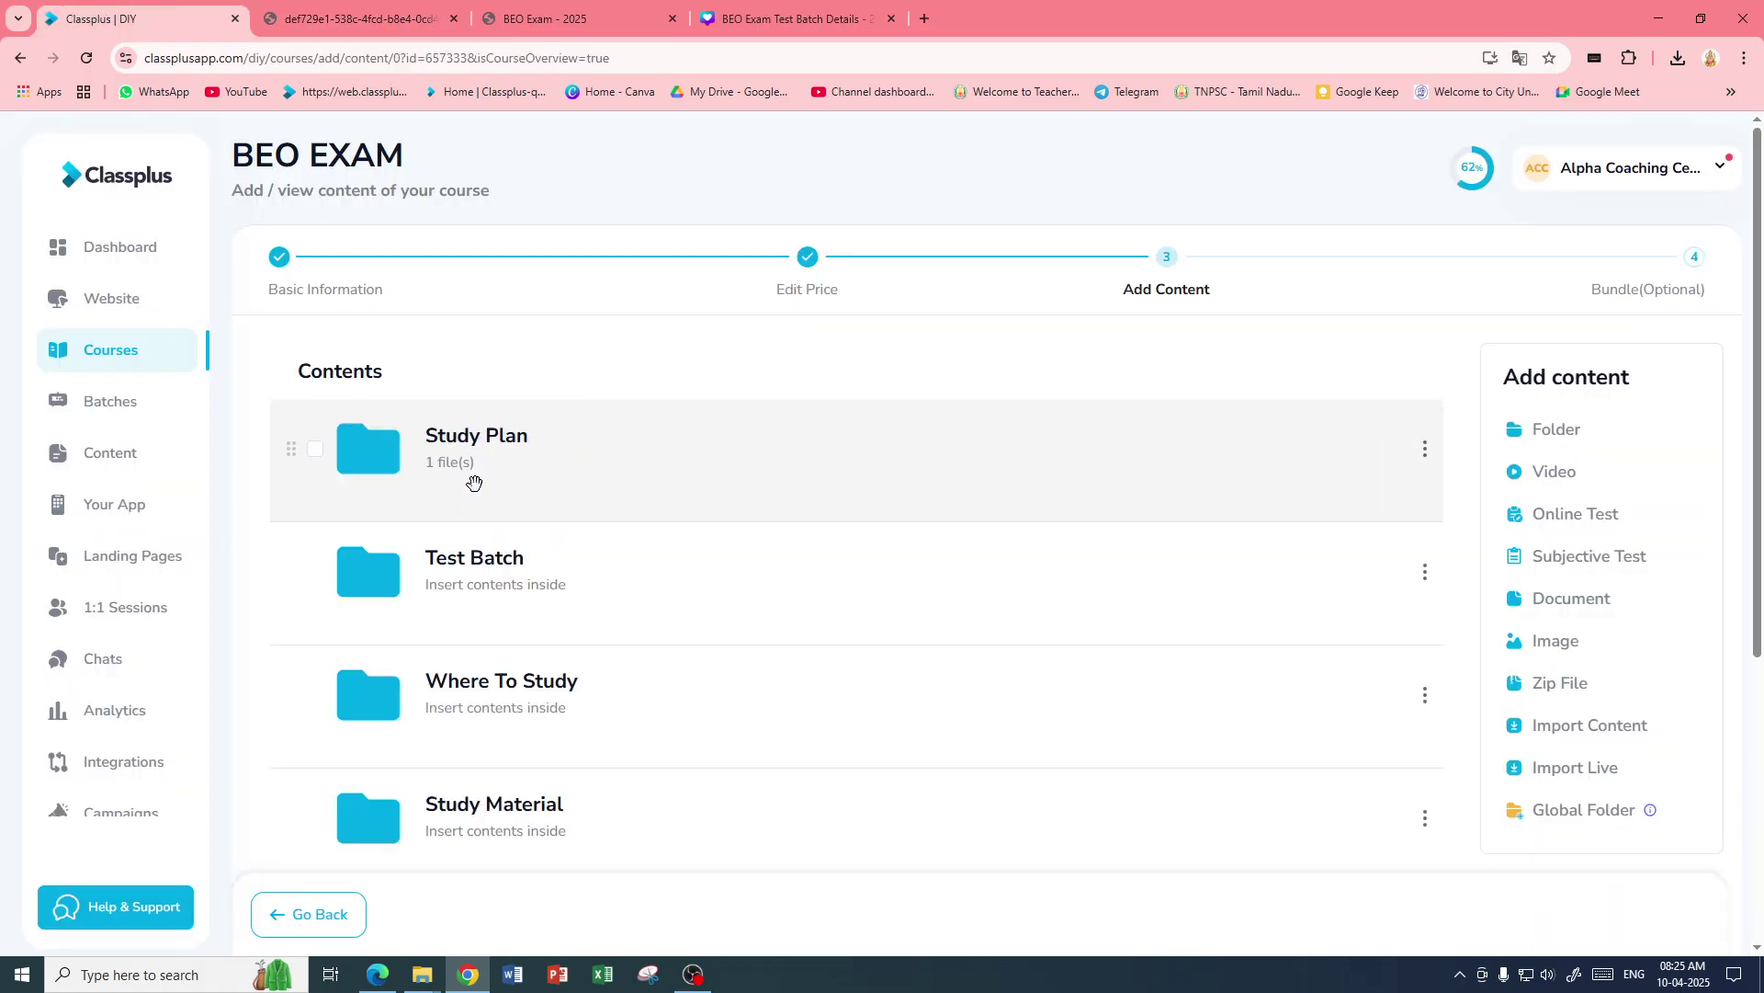
{"action": "scroll", "coordinate": [474, 482], "scroll_direction": "down", "scroll_amount": 5}
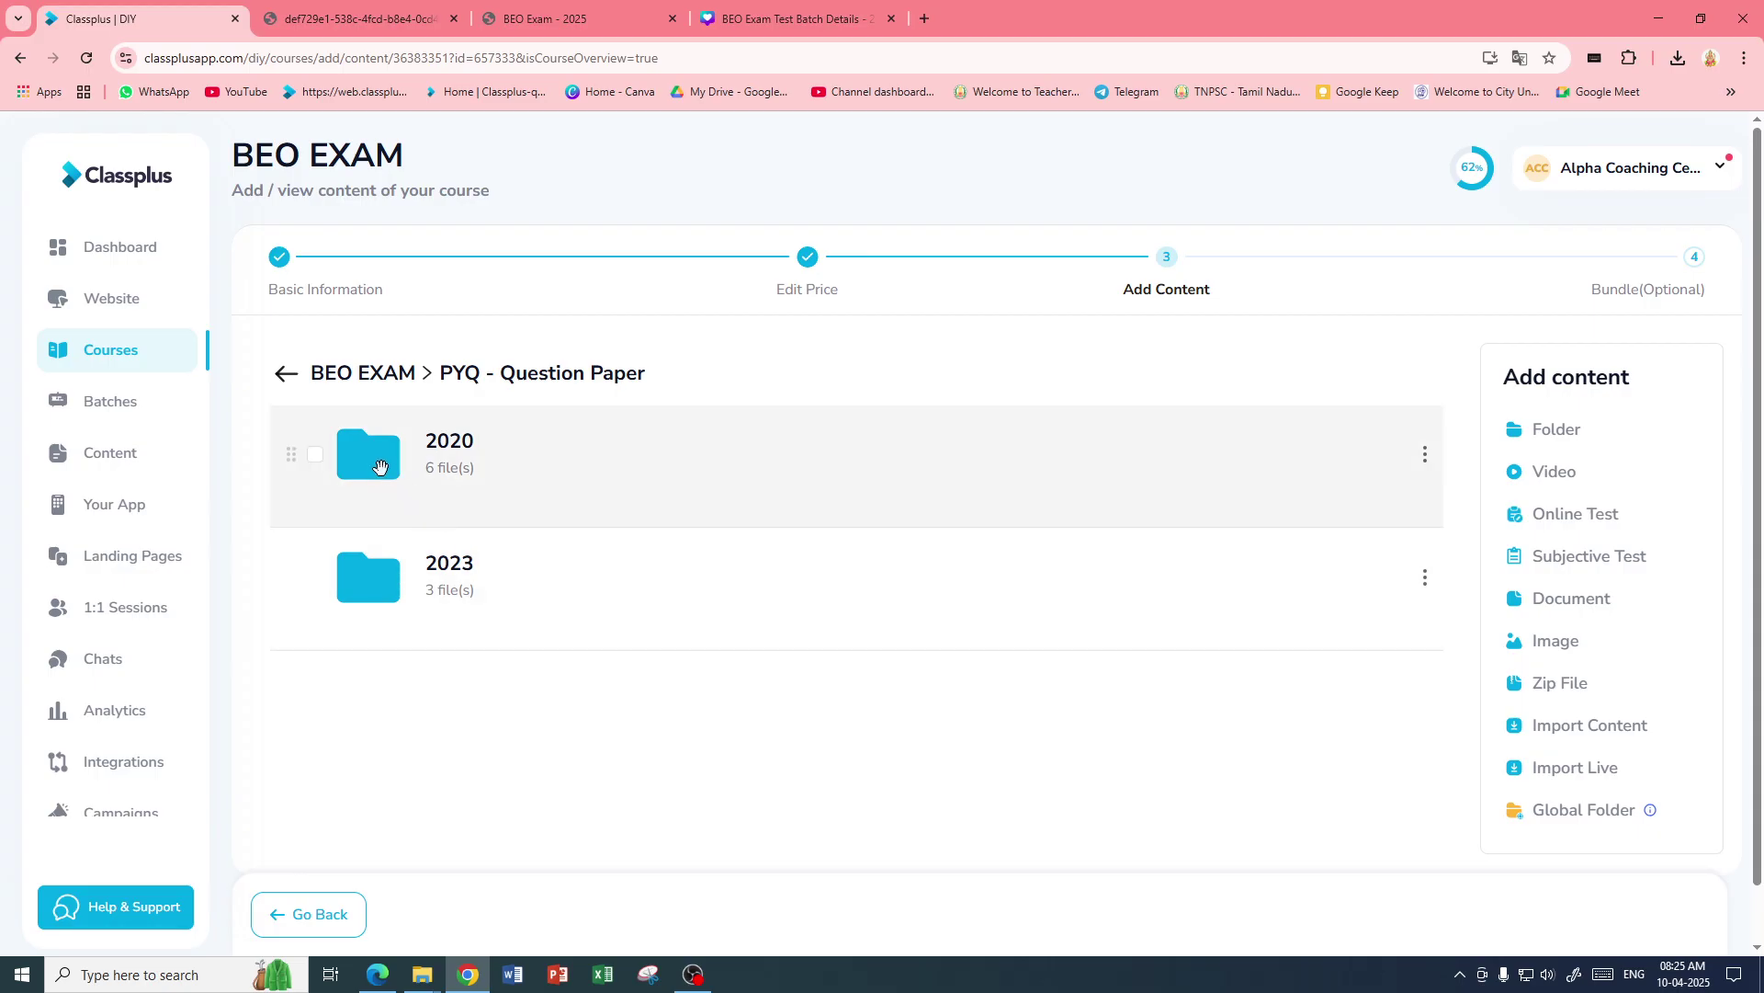
{"action": "left_click", "coordinate": [378, 465]}
{"action": "scroll", "coordinate": [377, 462], "scroll_direction": "down", "scroll_amount": 2}
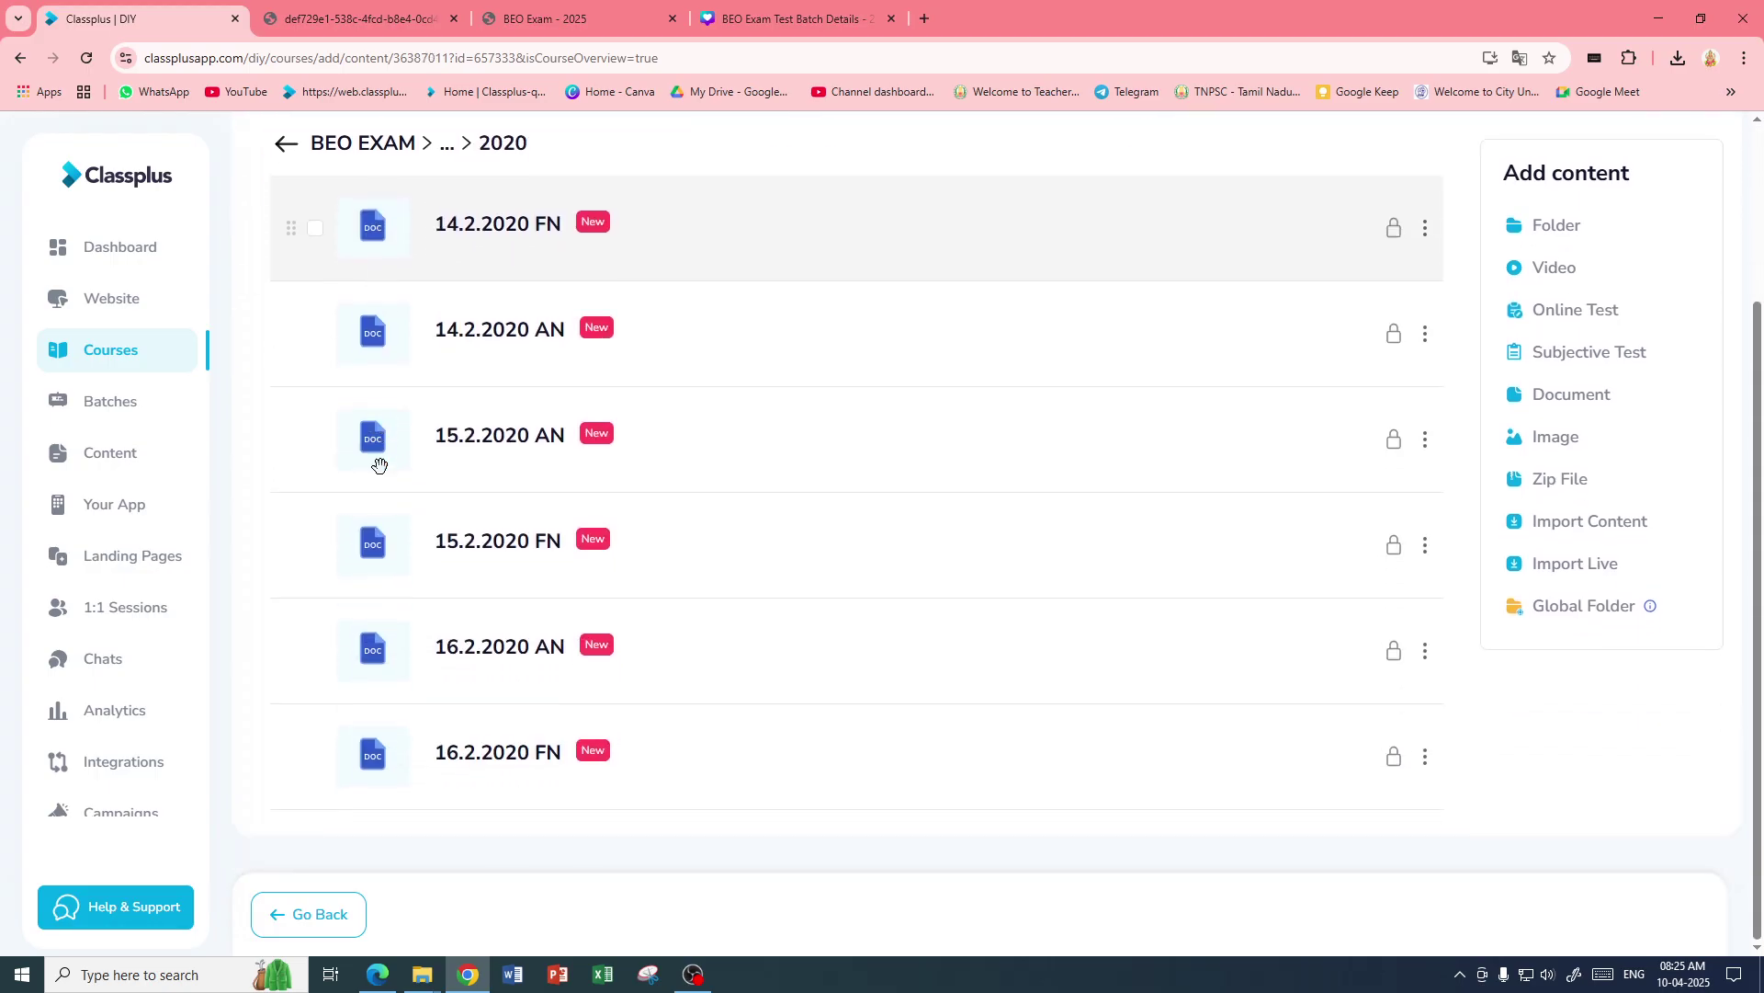
{"action": "scroll", "coordinate": [292, 306], "scroll_direction": "up", "scroll_amount": 2}
{"action": "scroll", "coordinate": [293, 306], "scroll_direction": "up", "scroll_amount": 1}
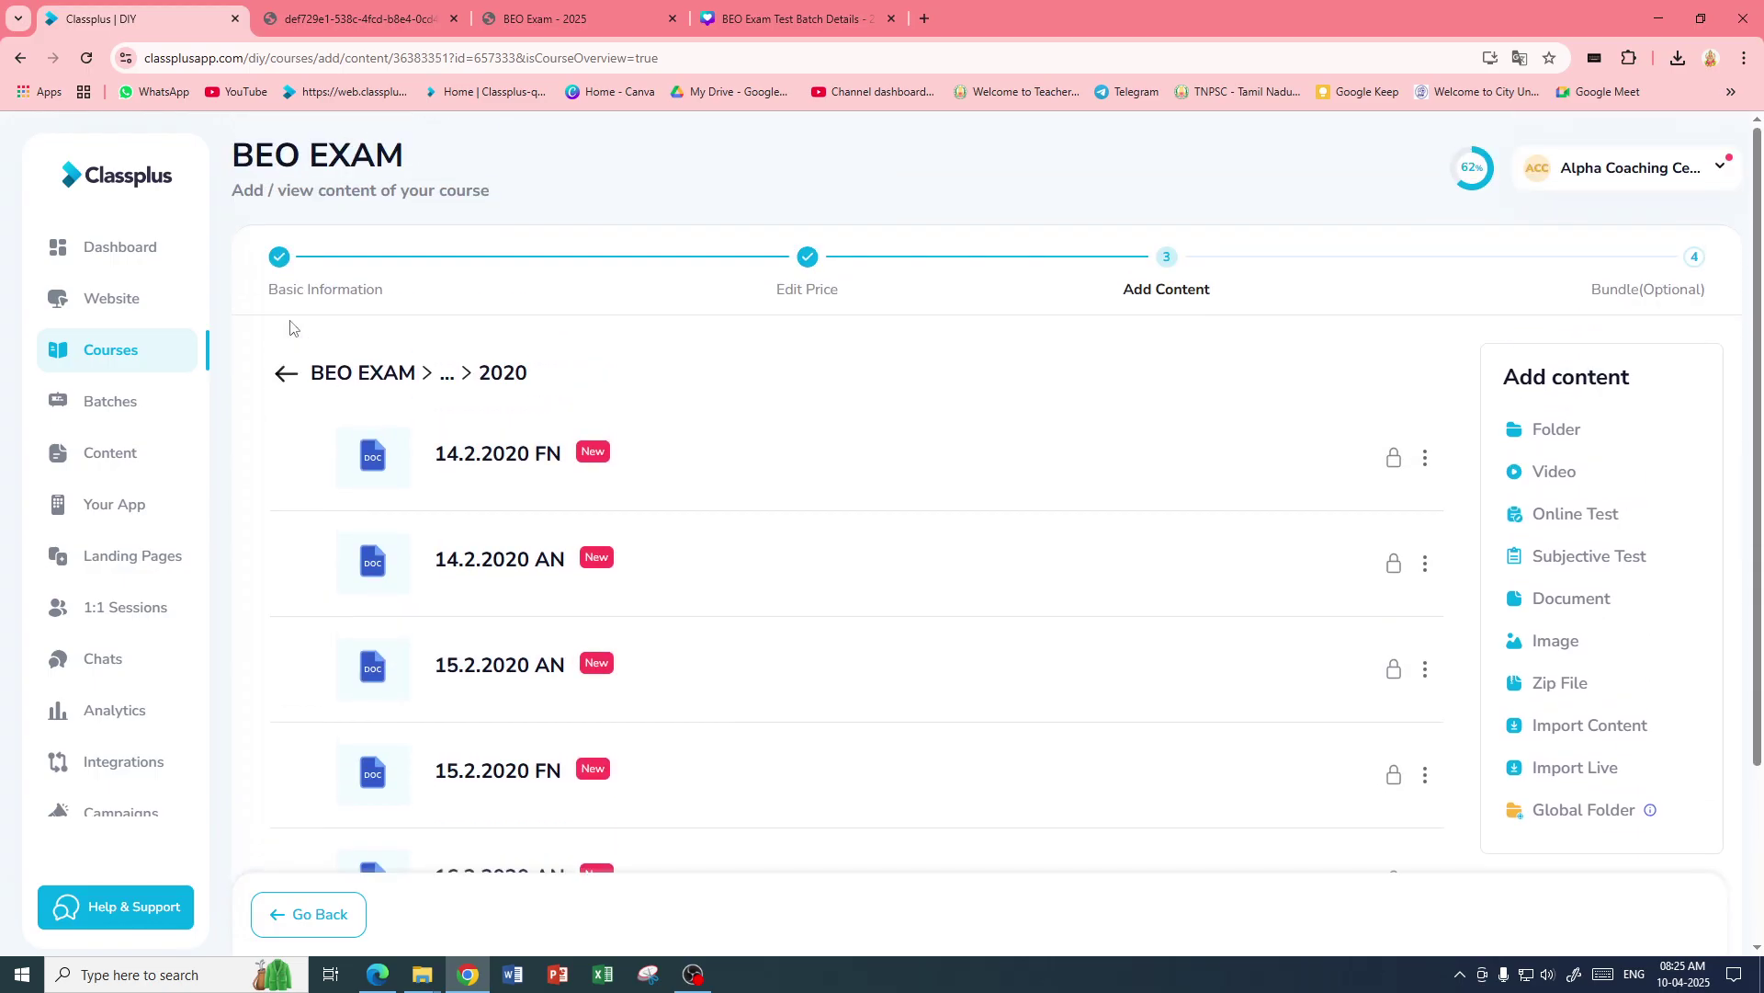
{"action": "left_click", "coordinate": [286, 374]}
{"action": "left_click", "coordinate": [383, 572]}
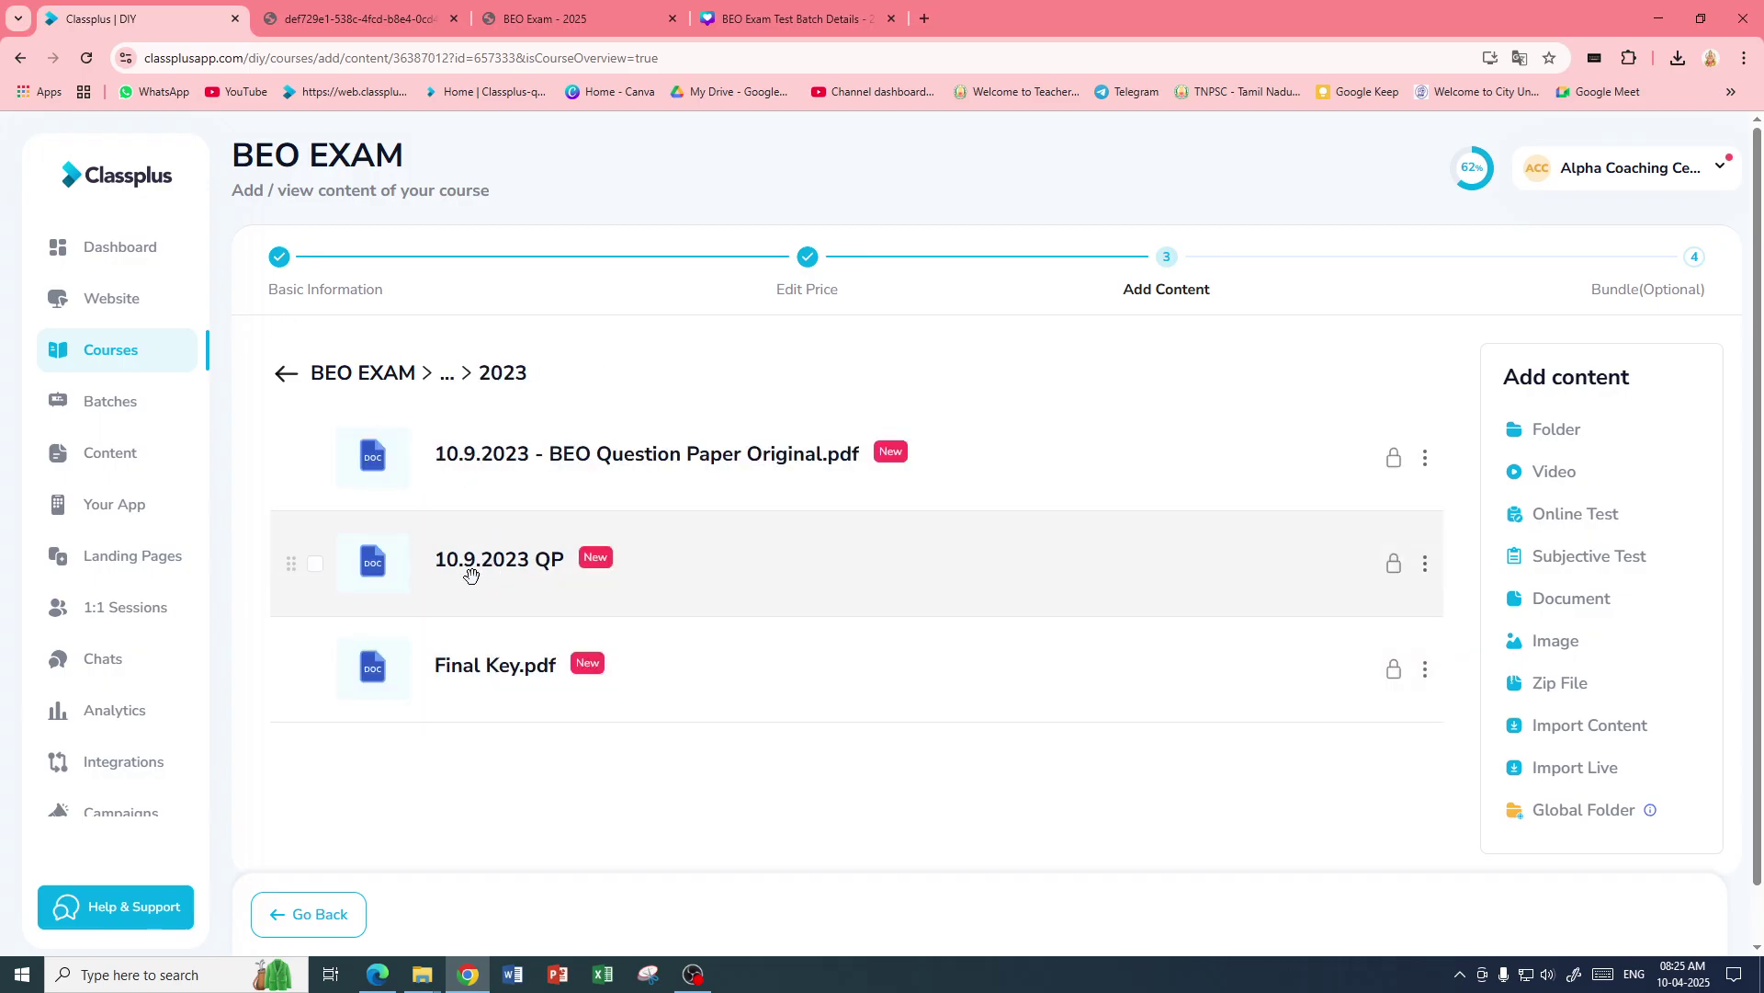
- Return to the course contents and look over the folder list from Study Plan to PYQ - Question Paper
{"action": "left_click", "coordinate": [286, 373]}
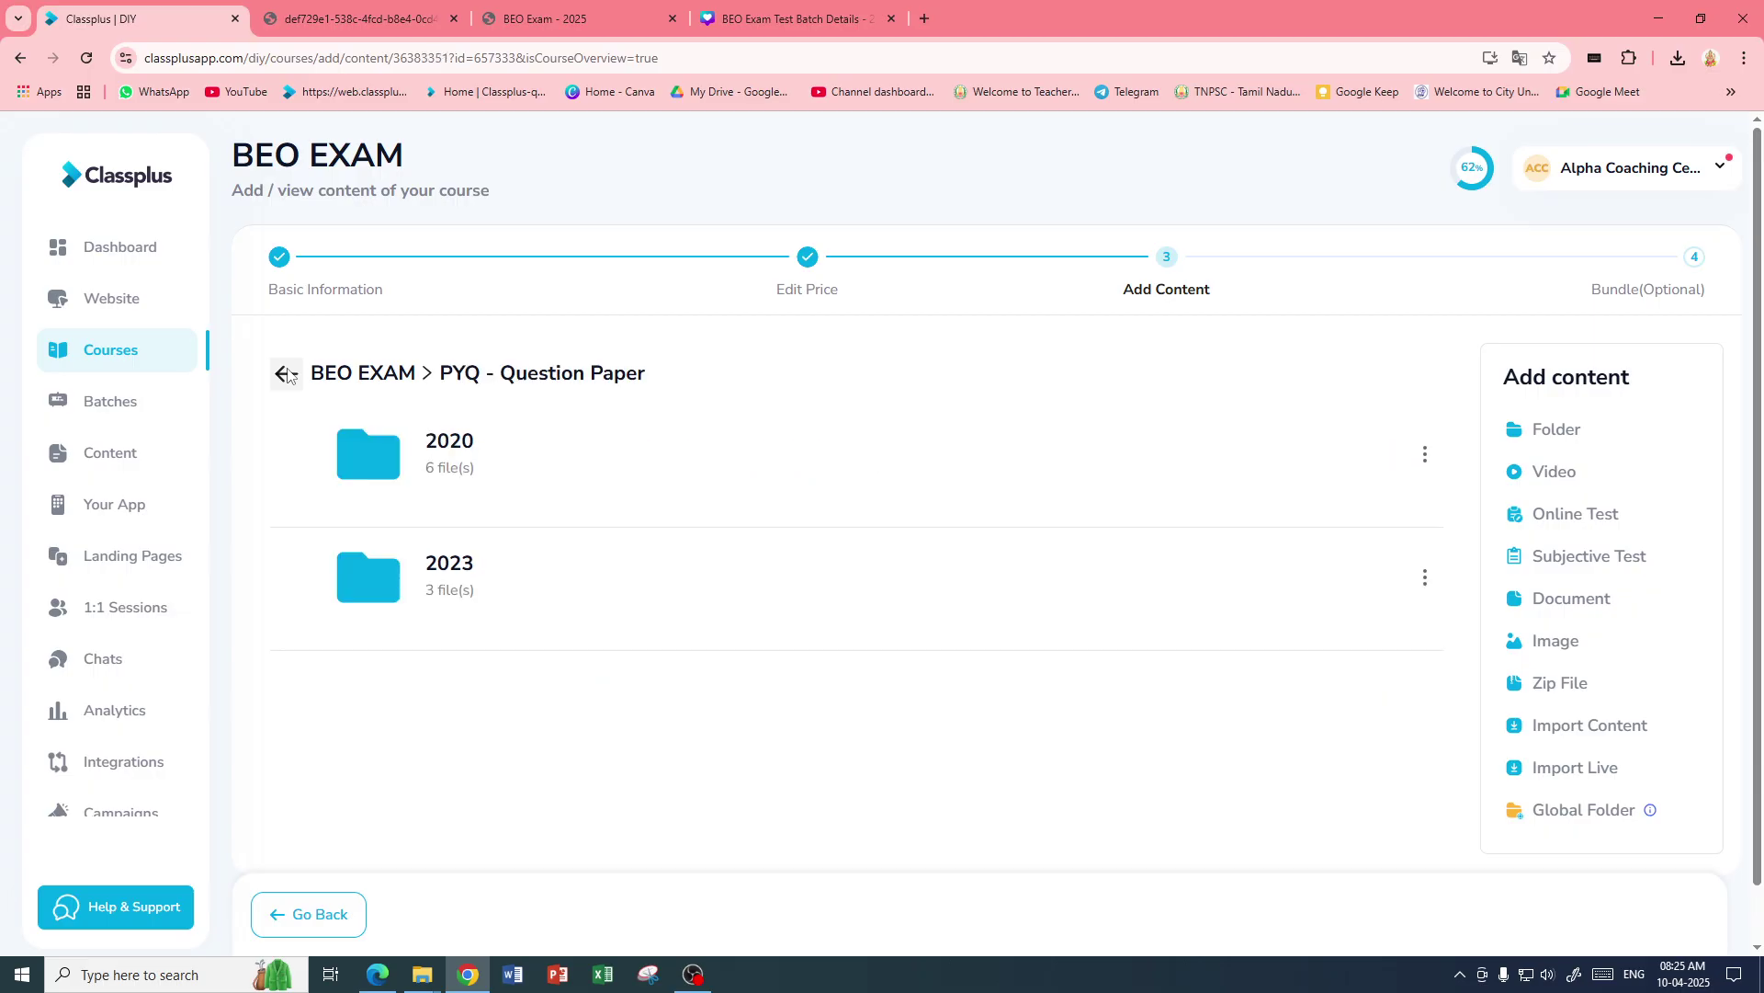
{"action": "left_click", "coordinate": [286, 373]}
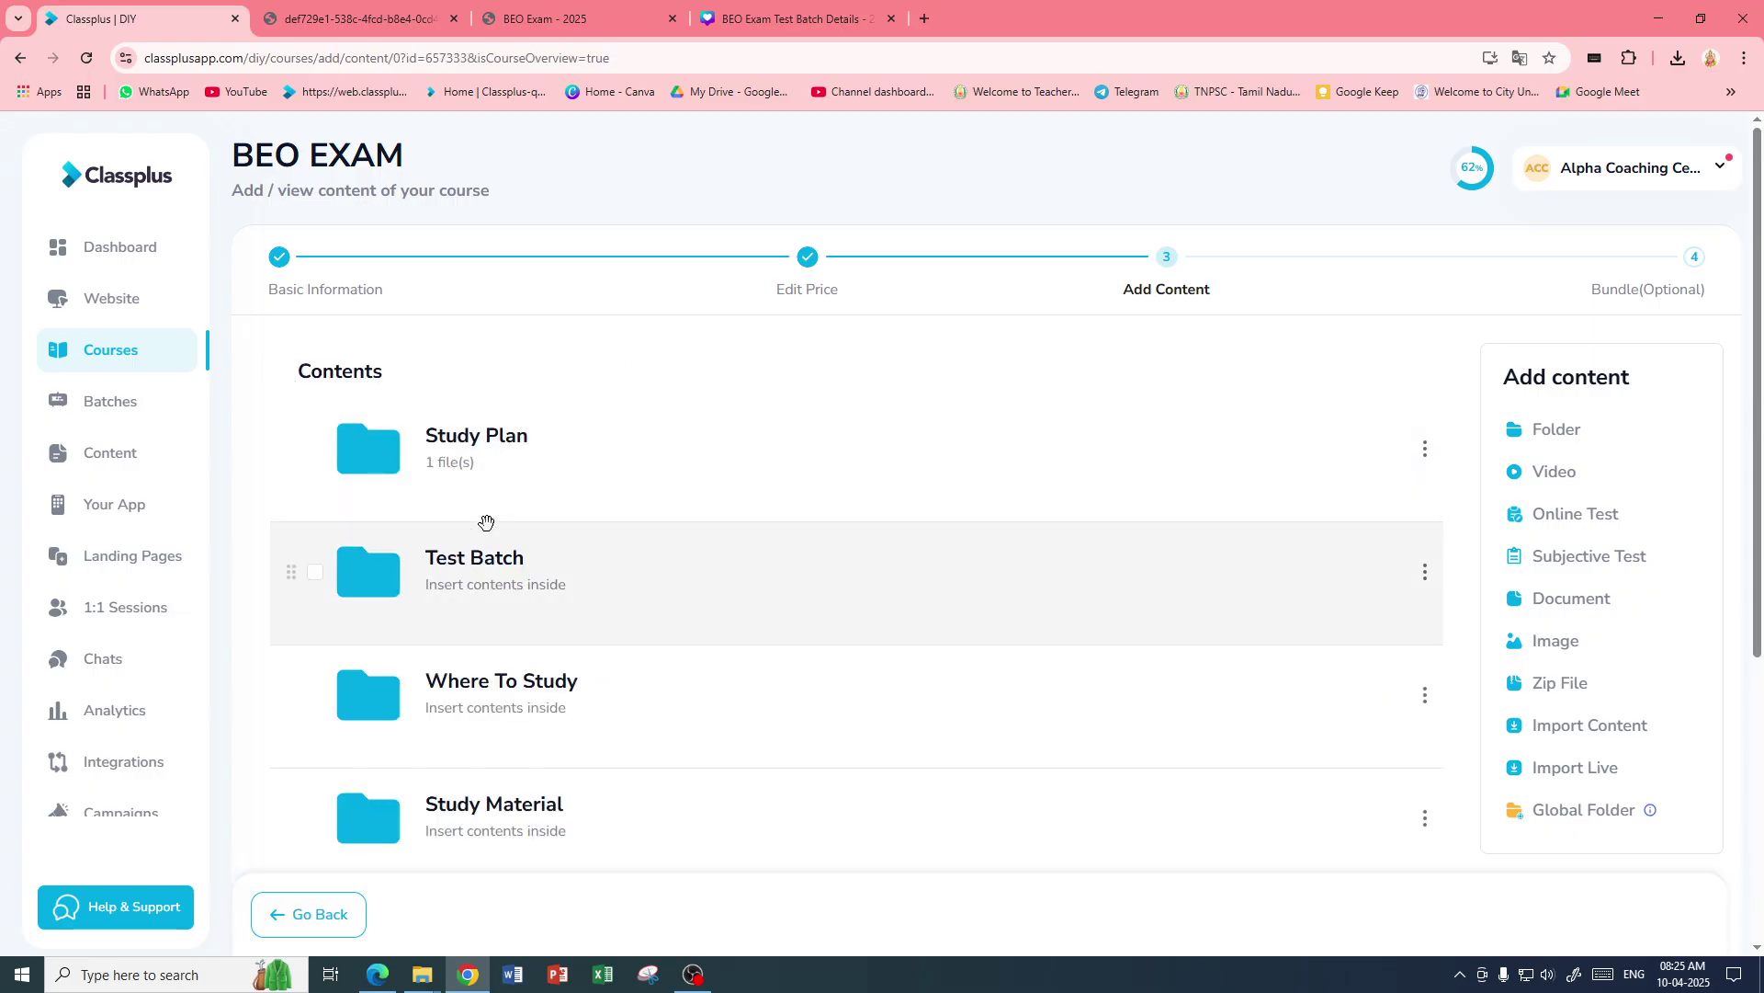
{"action": "scroll", "coordinate": [484, 520], "scroll_direction": "down", "scroll_amount": 2}
{"action": "scroll", "coordinate": [485, 520], "scroll_direction": "down", "scroll_amount": 3}
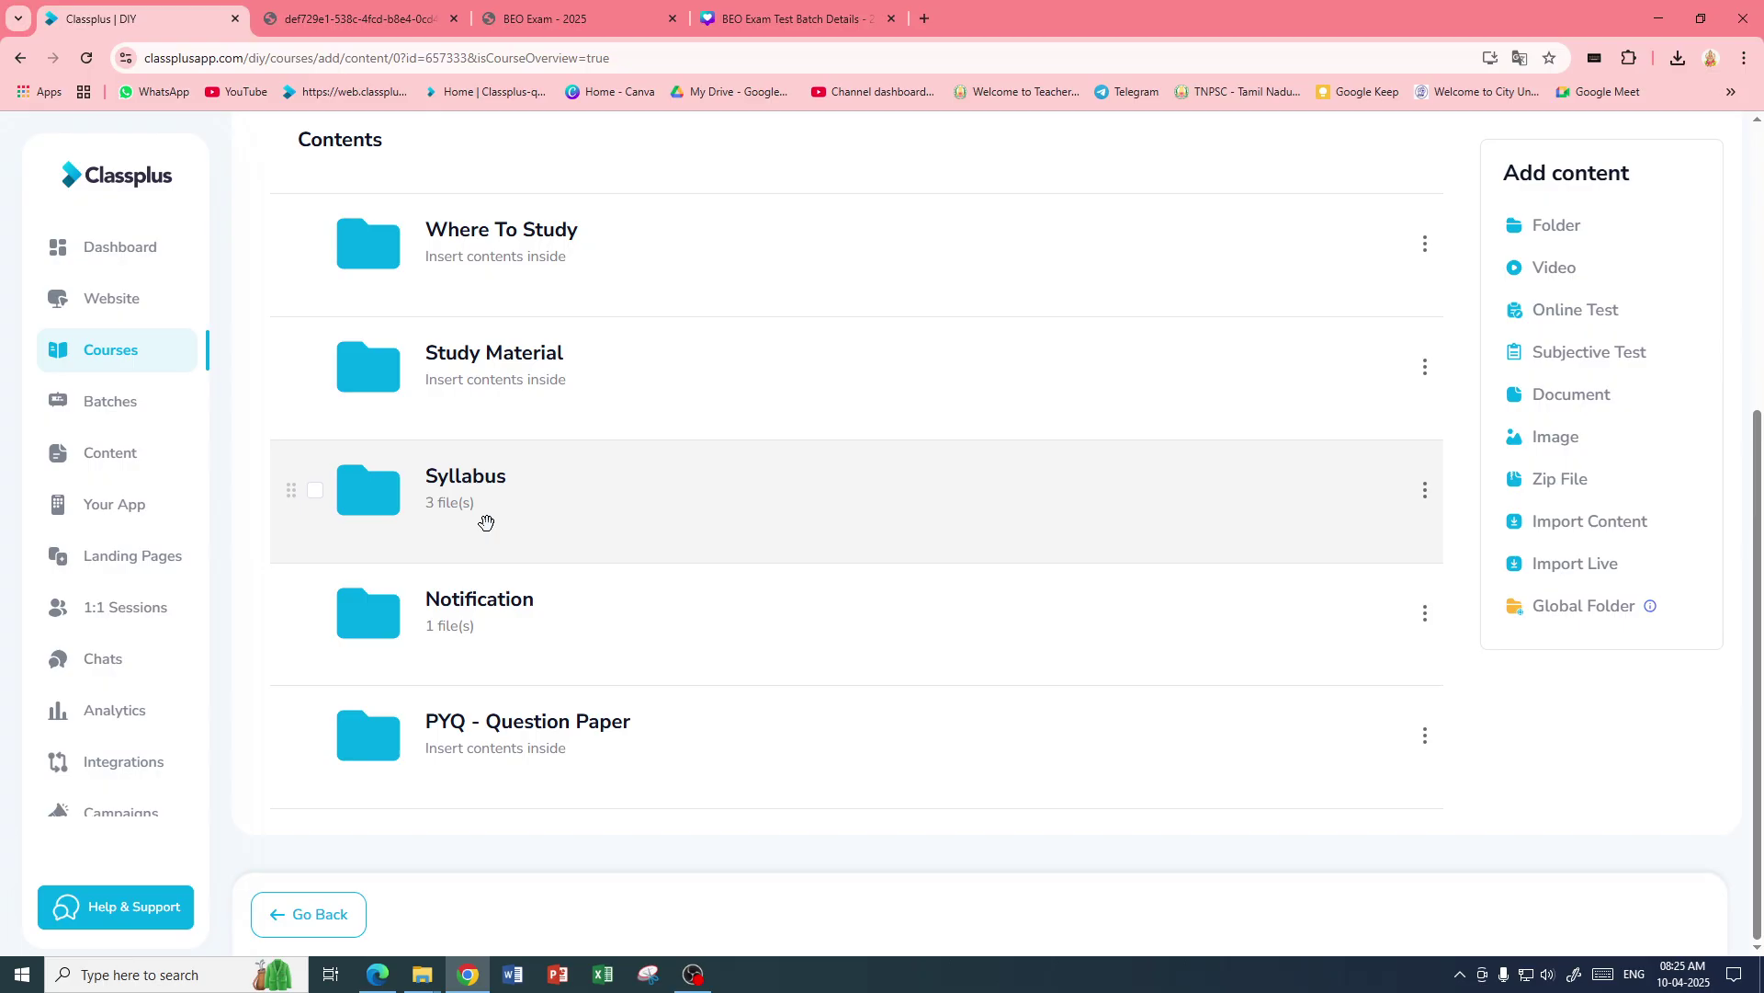
{"action": "scroll", "coordinate": [486, 523], "scroll_direction": "up", "scroll_amount": 5}
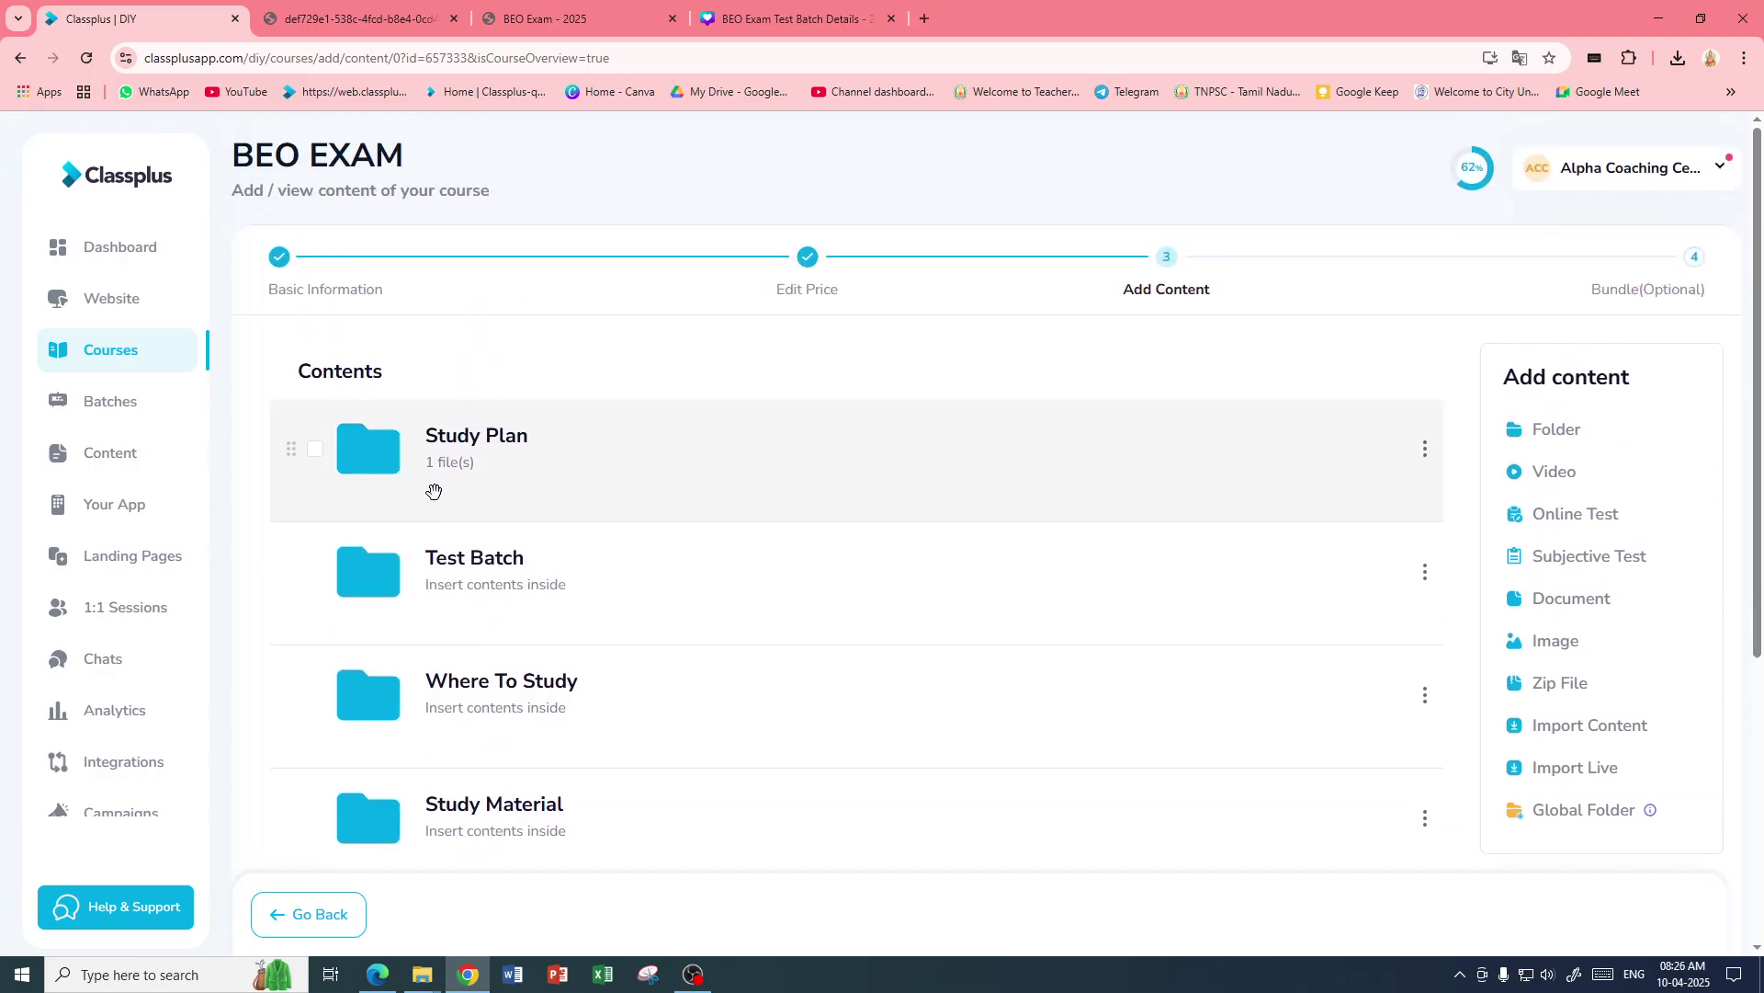
- Switch to Edge and handwrite an underlined "4 மணி" and "2 + 2" with circled digits on page 1 of the BEO Exam Test Batch Details PDF
{"action": "left_click", "coordinate": [378, 974]}
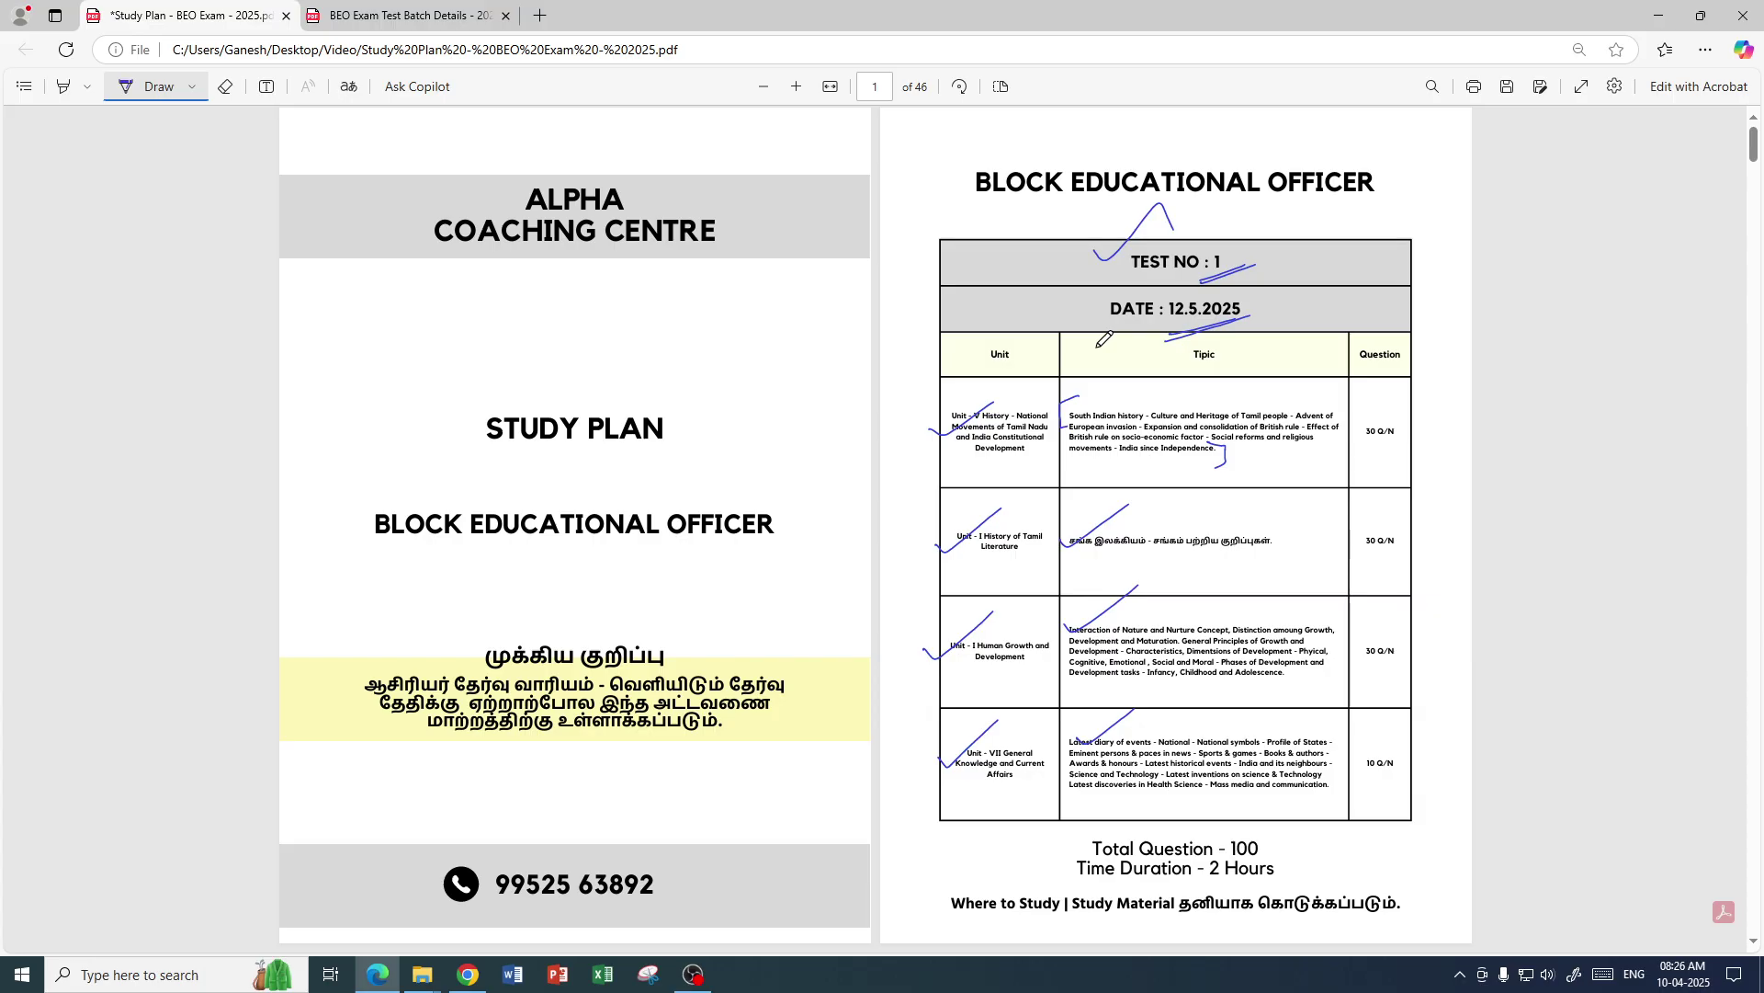
{"action": "left_click", "coordinate": [418, 16]}
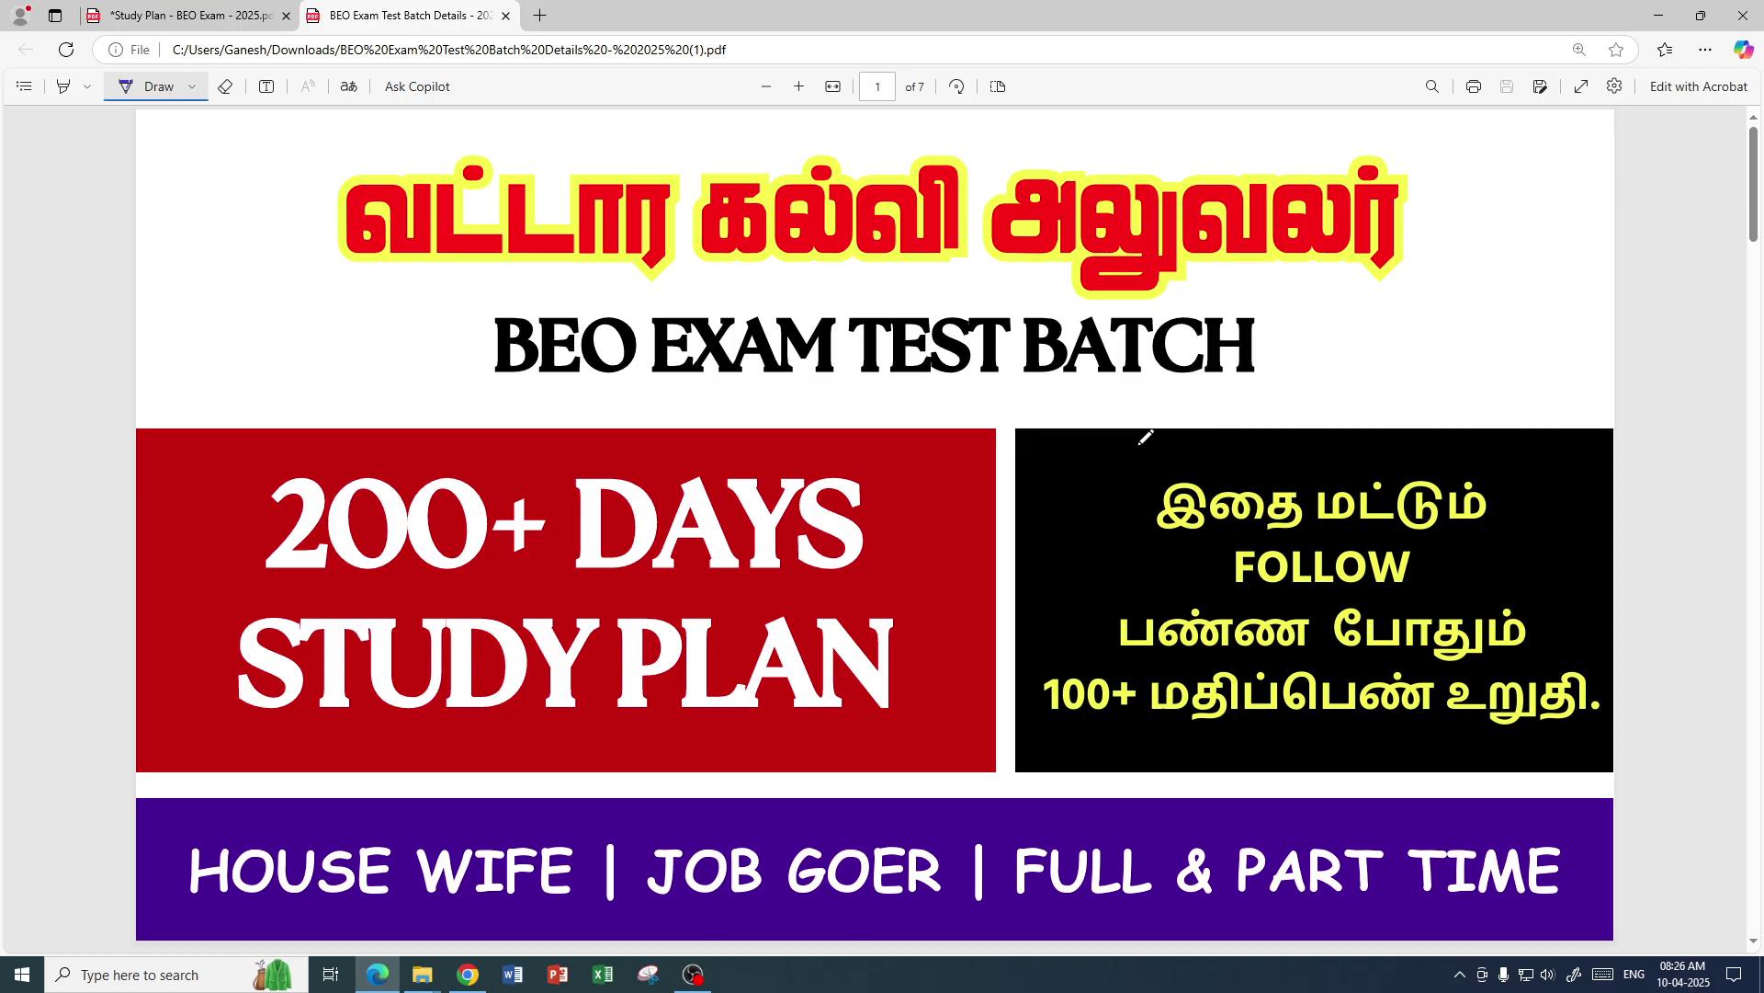
{"action": "mouse_move", "coordinate": [224, 334]}
{"action": "left_mouse_down"}
{"action": "mouse_move", "coordinate": [238, 375]}
{"action": "mouse_move", "coordinate": [264, 380]}
{"action": "left_mouse_up"}
{"action": "mouse_move", "coordinate": [235, 370]}
{"action": "left_mouse_down"}
{"action": "mouse_move", "coordinate": [339, 287]}
{"action": "mouse_move", "coordinate": [352, 304]}
{"action": "left_mouse_up"}
{"action": "mouse_move", "coordinate": [221, 425]}
{"action": "left_mouse_down"}
{"action": "mouse_move", "coordinate": [357, 308]}
{"action": "mouse_move", "coordinate": [387, 396]}
{"action": "mouse_move", "coordinate": [368, 402]}
{"action": "mouse_move", "coordinate": [404, 354]}
{"action": "left_mouse_up"}
{"action": "mouse_move", "coordinate": [461, 304]}
{"action": "left_mouse_down"}
{"action": "mouse_move", "coordinate": [486, 331]}
{"action": "mouse_move", "coordinate": [443, 342]}
{"action": "mouse_move", "coordinate": [459, 333]}
{"action": "left_mouse_up"}
{"action": "left_click_drag", "start_coordinate": [439, 331], "coordinate": [428, 363]}
{"action": "left_click_drag", "start_coordinate": [400, 428], "coordinate": [496, 342]}
{"action": "left_click_drag", "start_coordinate": [410, 428], "coordinate": [512, 326]}
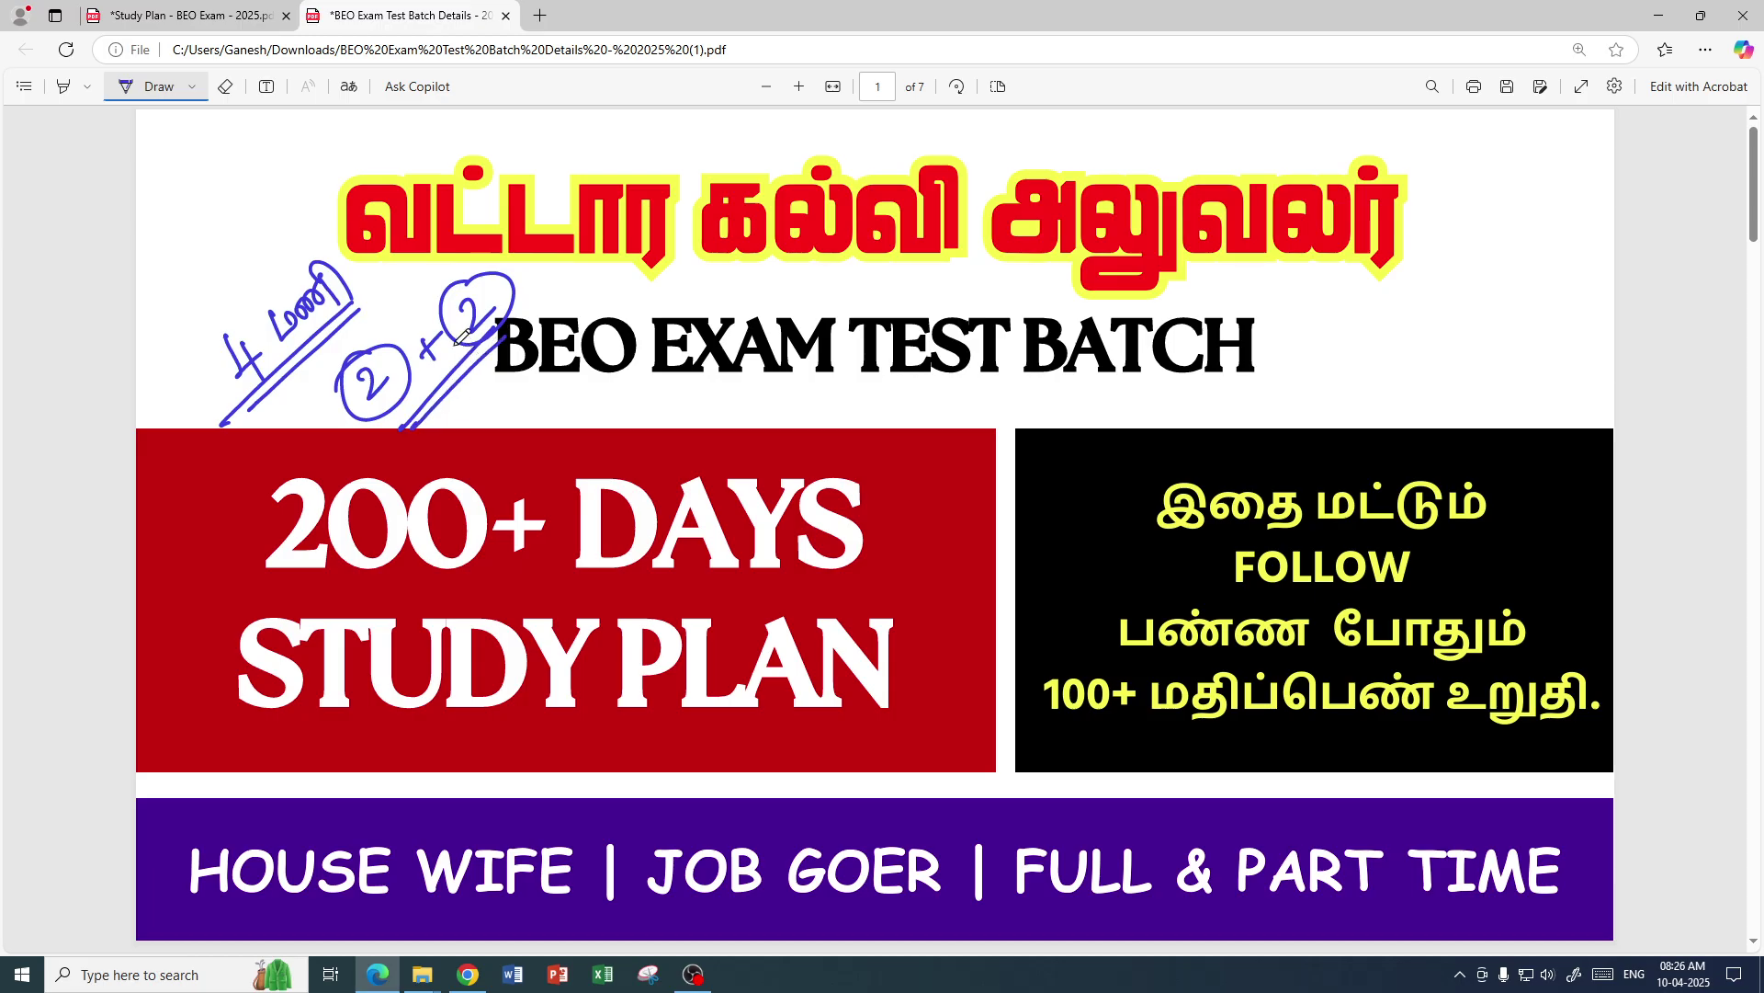
- Page through the Study Plan - BEO Exam - 2025 PDF as far as Test No 8 and 9
{"action": "key", "text": "ctrl+Tab"}
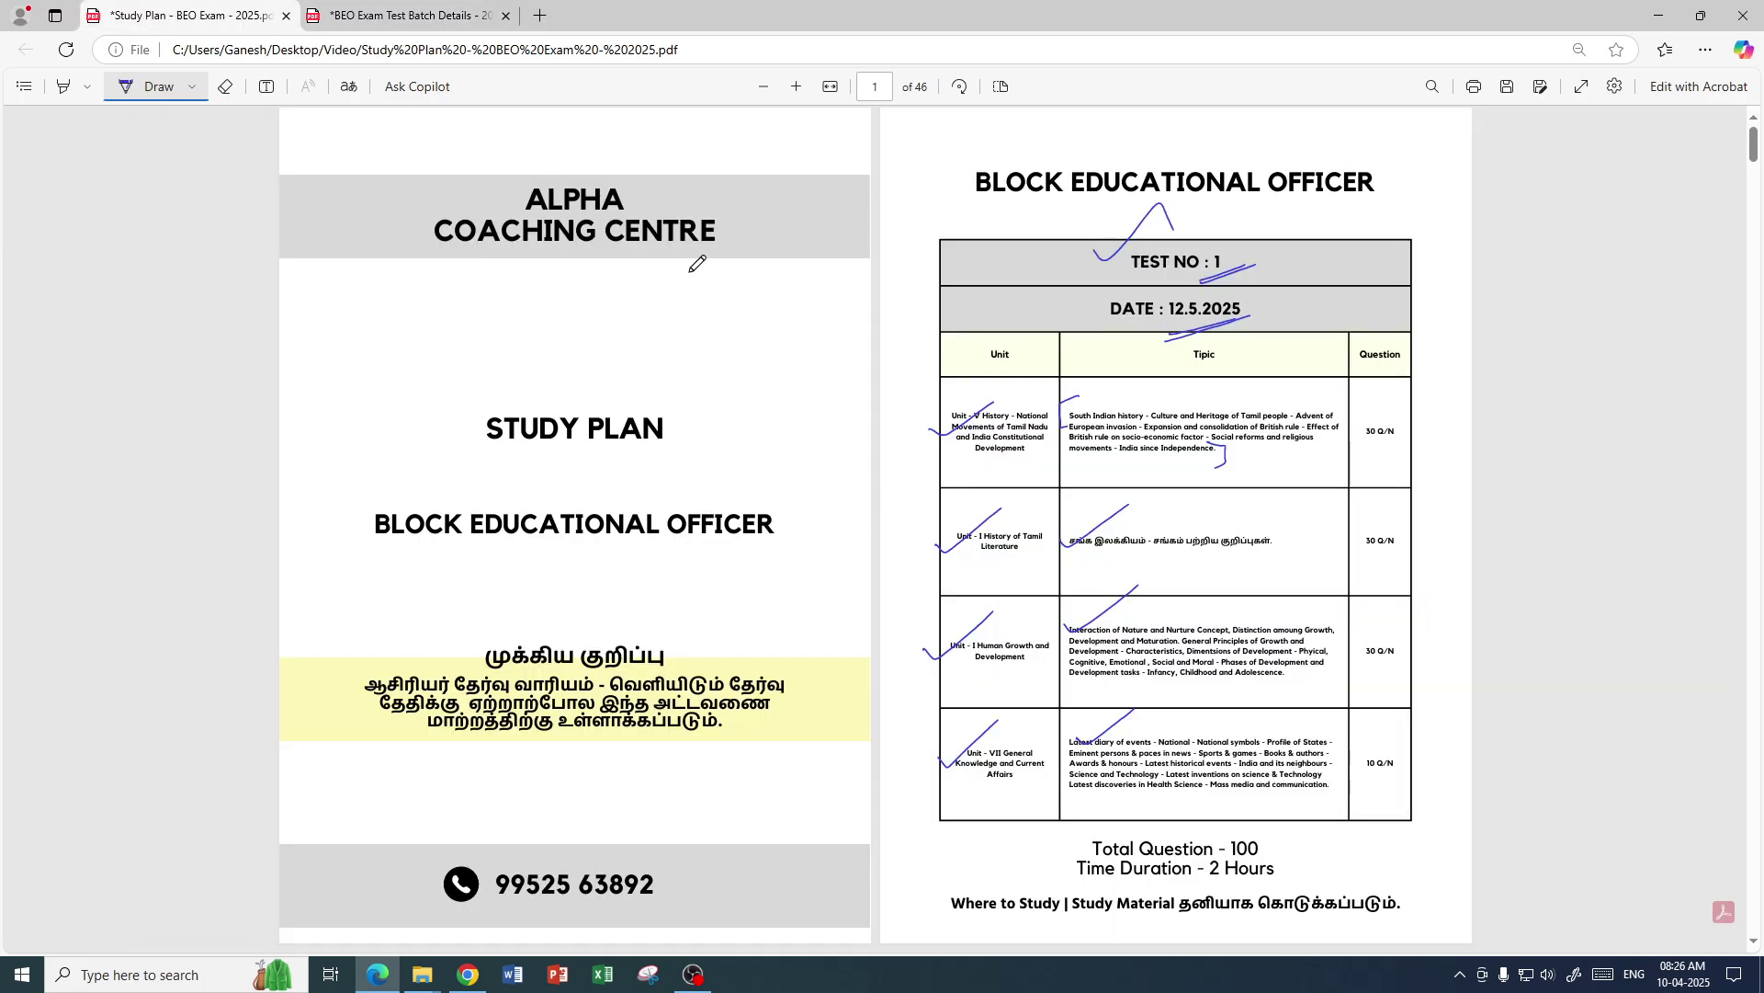
{"action": "key", "text": "Page_Down"}
{"action": "key", "text": "Page_Down"}
{"action": "key", "text": "Page_Down"}
{"action": "key", "text": "Page_Down"}
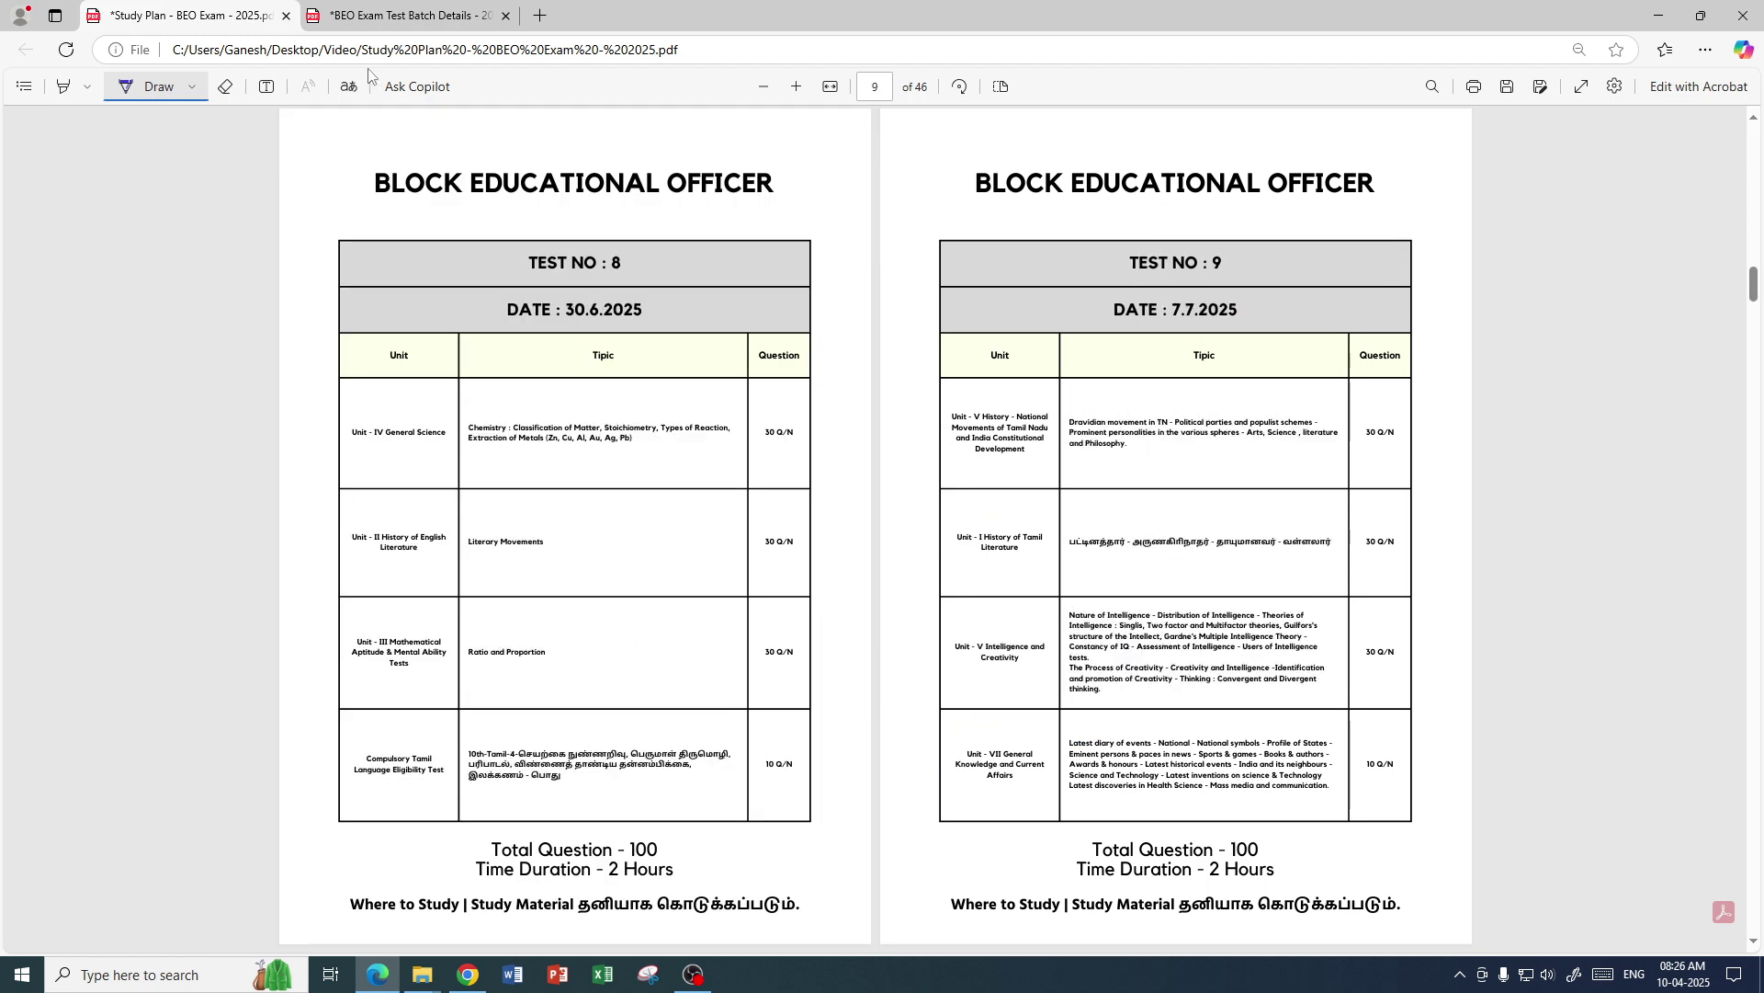
- On page 2 of the Test Batch Details PDF, handwrite "3000/-" and draw tick marks beside the rupee icon and the Rs.1000 fee
{"action": "left_click", "coordinate": [380, 8]}
{"action": "key", "text": "Page_Down"}
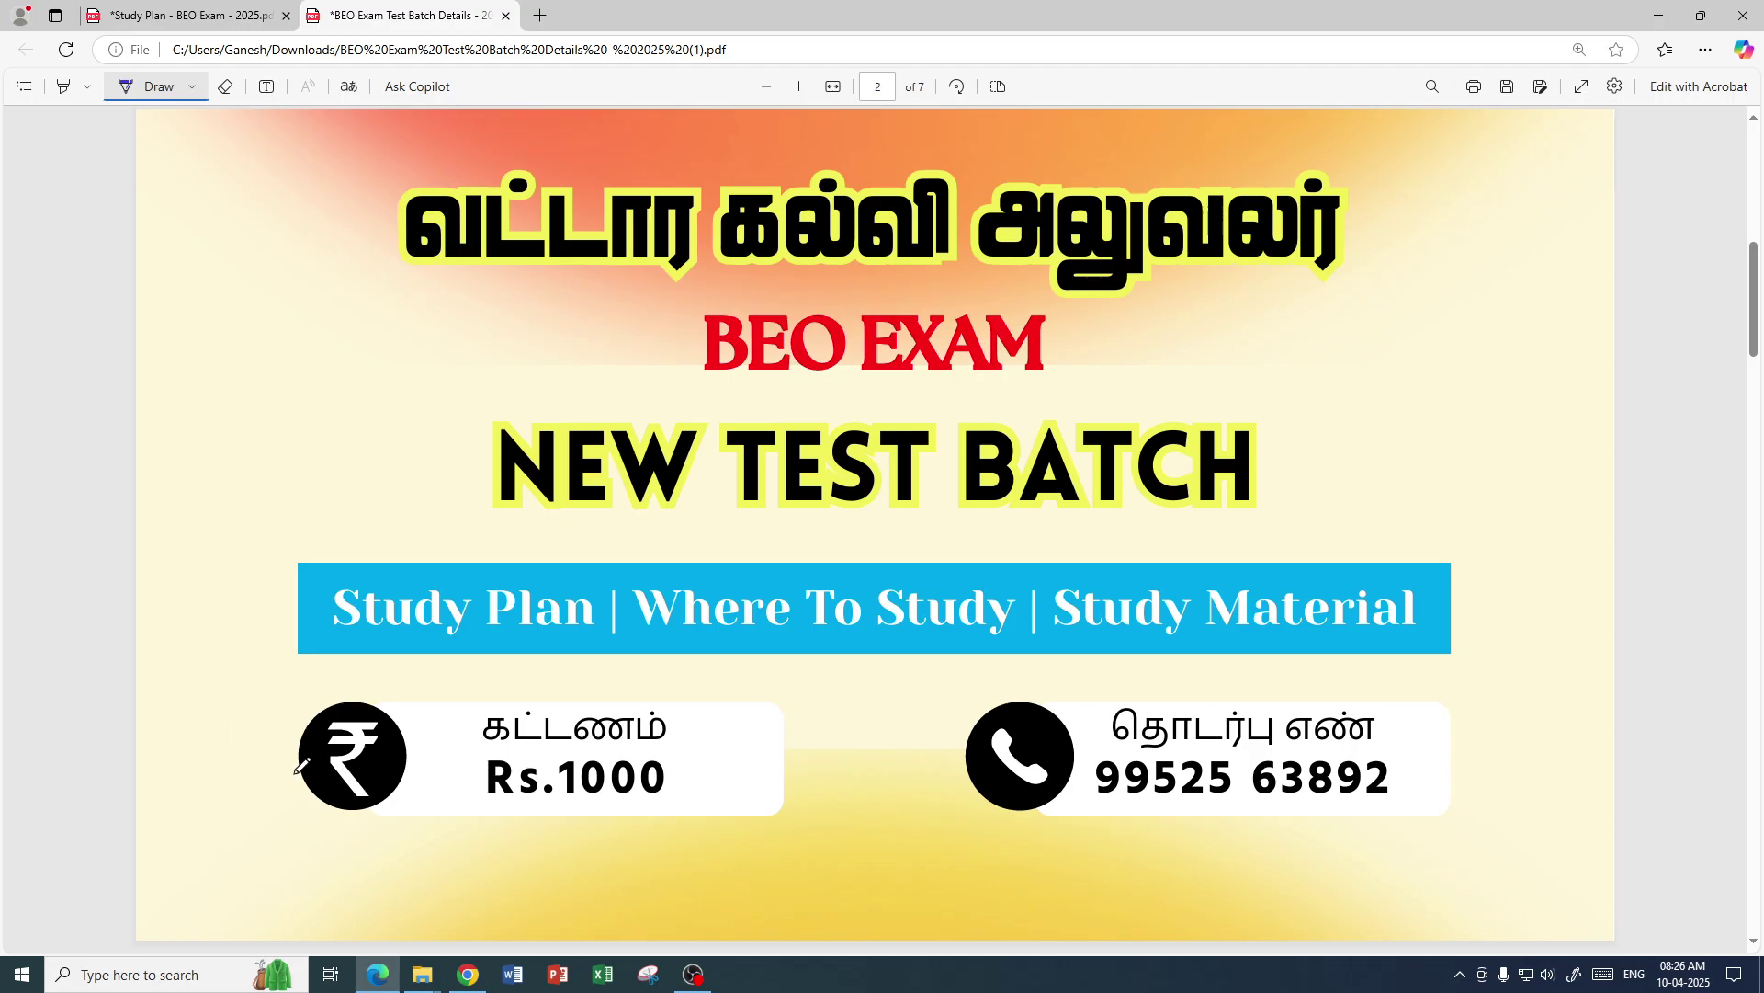
{"action": "mouse_move", "coordinate": [268, 742]}
{"action": "left_mouse_down"}
{"action": "mouse_move", "coordinate": [351, 674]}
{"action": "mouse_move", "coordinate": [374, 704]}
{"action": "left_mouse_up"}
{"action": "mouse_move", "coordinate": [350, 447]}
{"action": "left_mouse_down"}
{"action": "mouse_move", "coordinate": [366, 455]}
{"action": "mouse_move", "coordinate": [358, 490]}
{"action": "left_mouse_up"}
{"action": "mouse_move", "coordinate": [378, 445]}
{"action": "left_mouse_down"}
{"action": "mouse_move", "coordinate": [409, 431]}
{"action": "mouse_move", "coordinate": [454, 448]}
{"action": "left_mouse_up"}
{"action": "left_click_drag", "start_coordinate": [460, 419], "coordinate": [497, 362]}
{"action": "left_click_drag", "start_coordinate": [635, 777], "coordinate": [740, 734]}
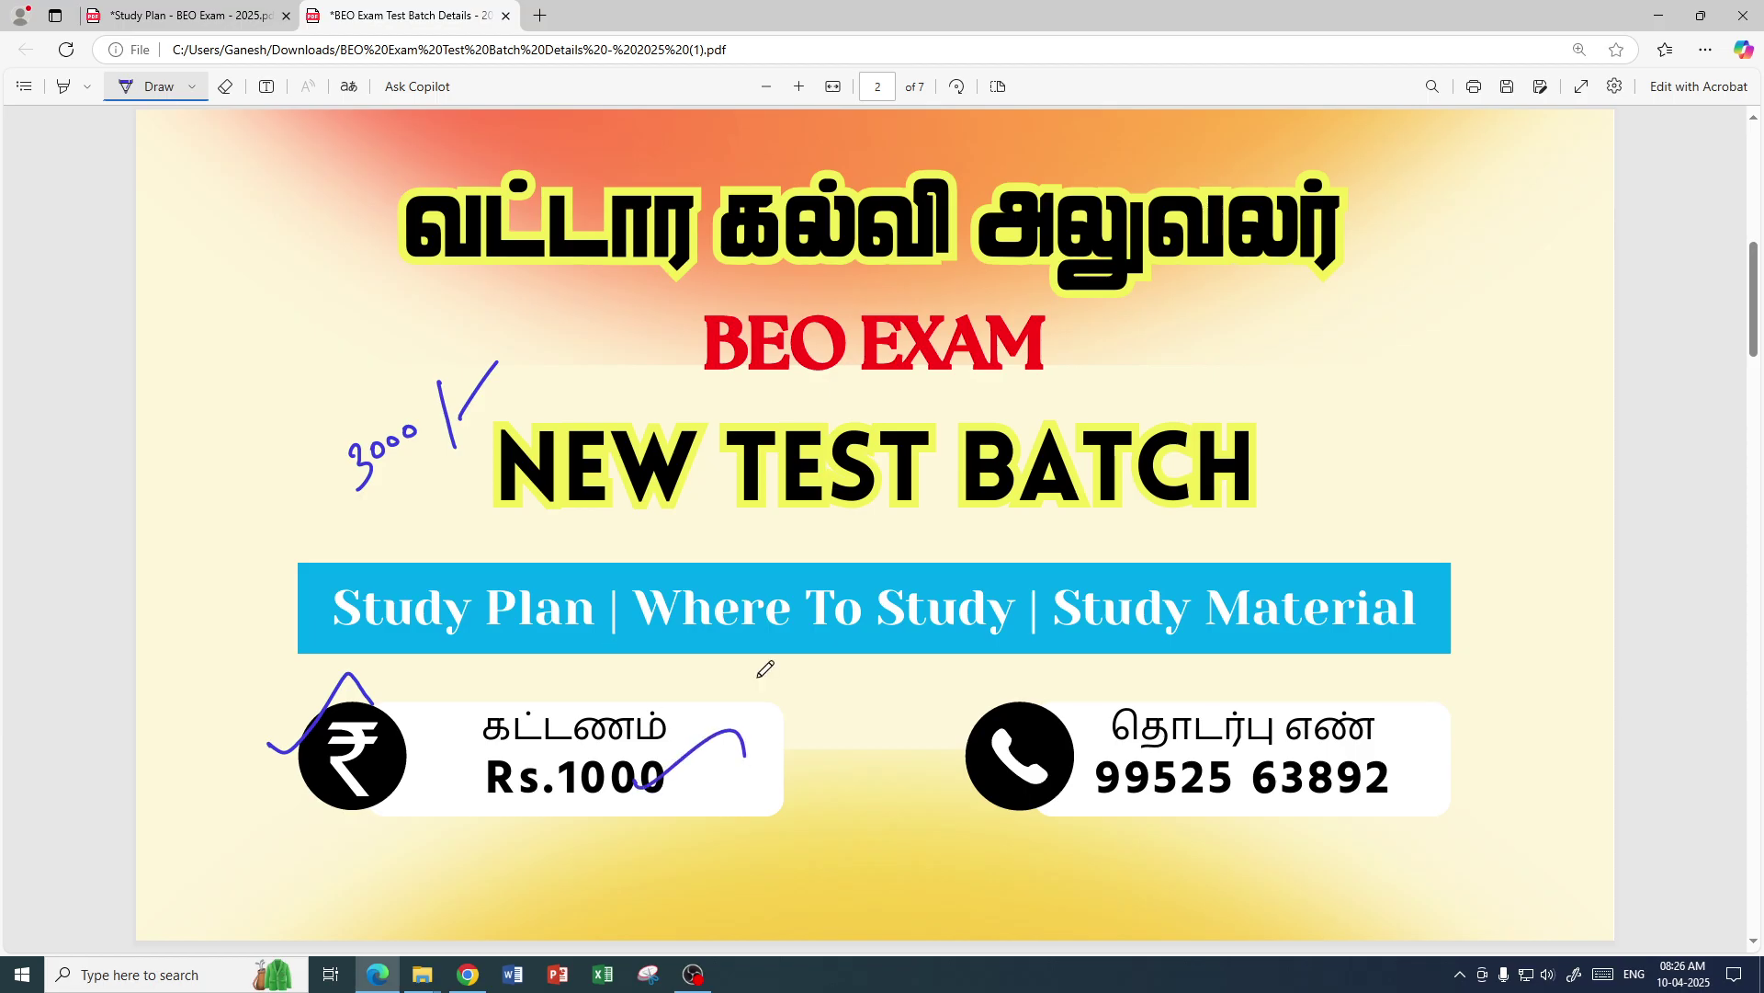
- Underline the word அட்டவணையின் in the first bullet of the Test Details page
{"action": "scroll", "coordinate": [763, 669], "scroll_direction": "down", "scroll_amount": 10}
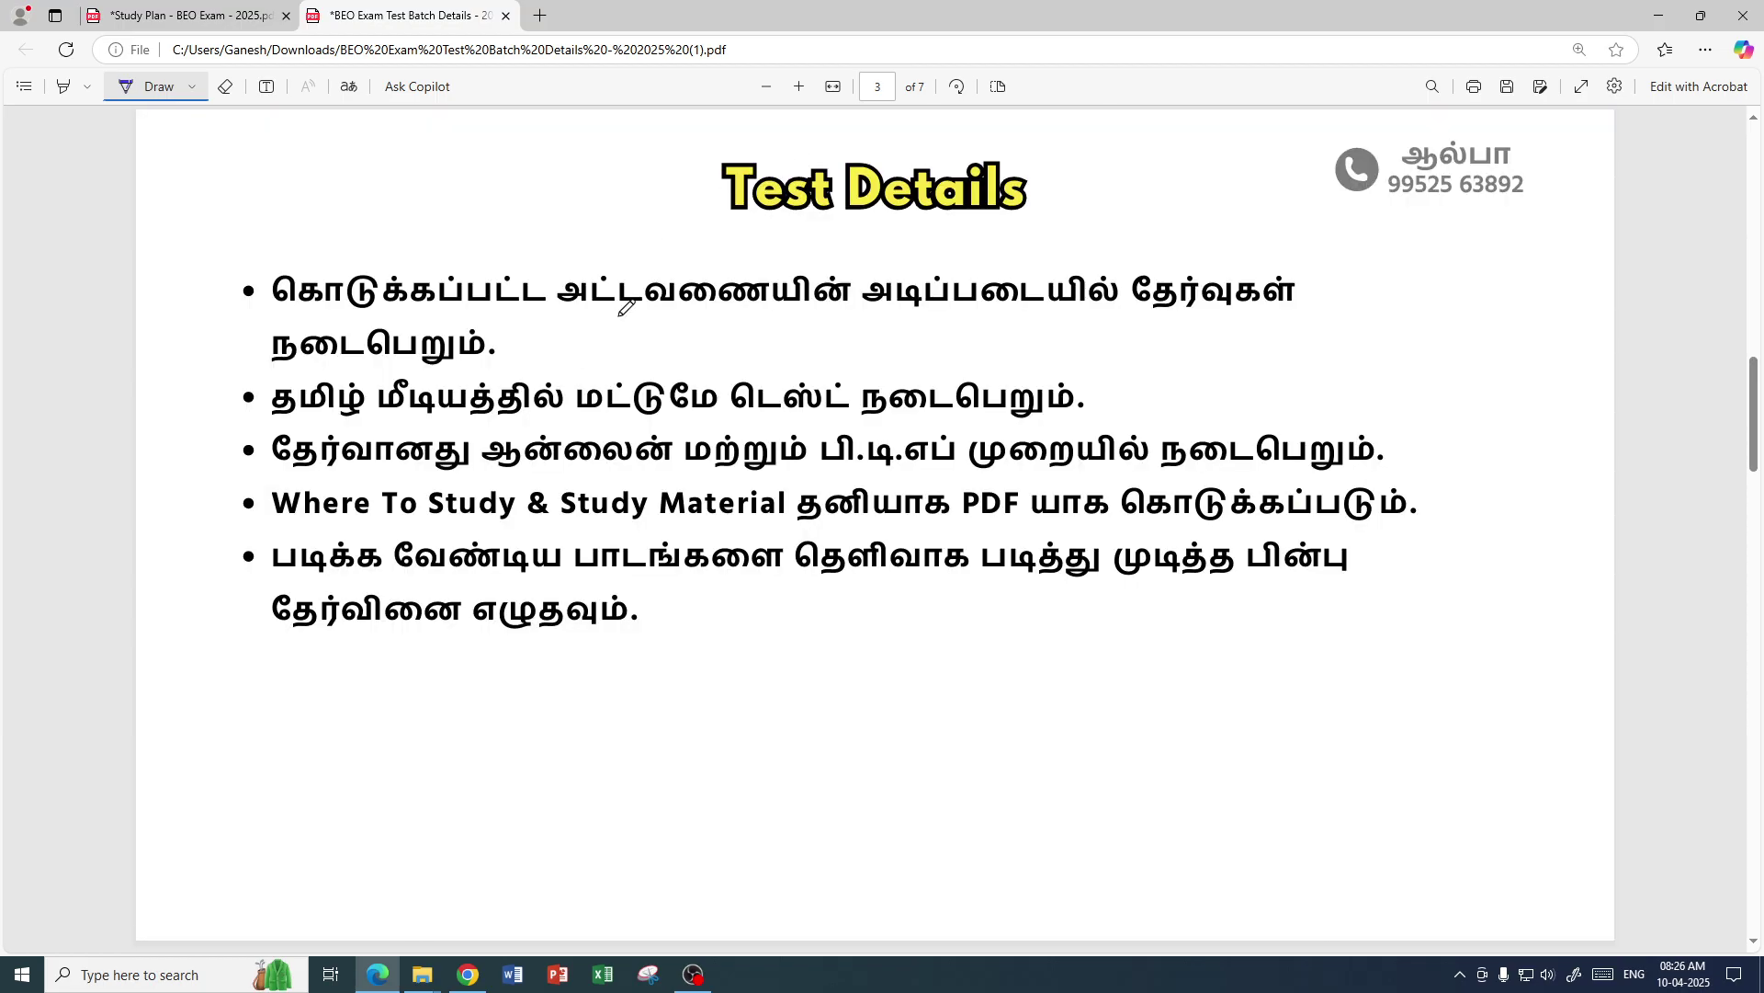
{"action": "left_click_drag", "start_coordinate": [646, 313], "coordinate": [709, 292]}
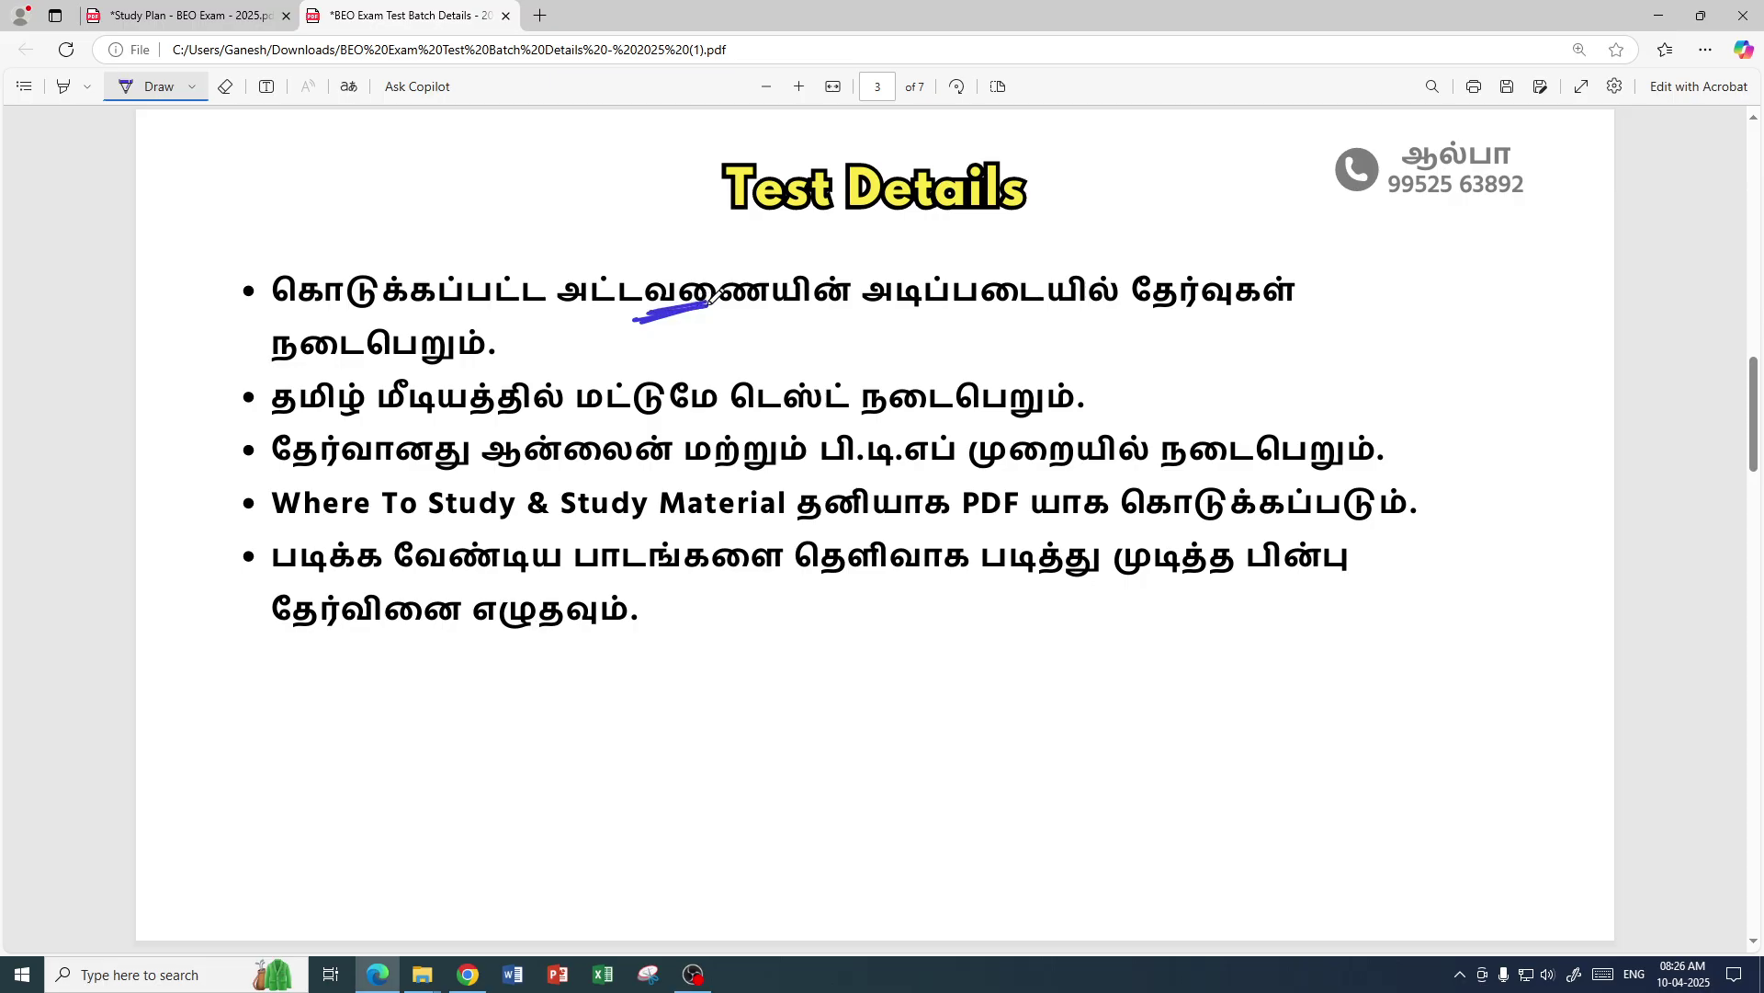